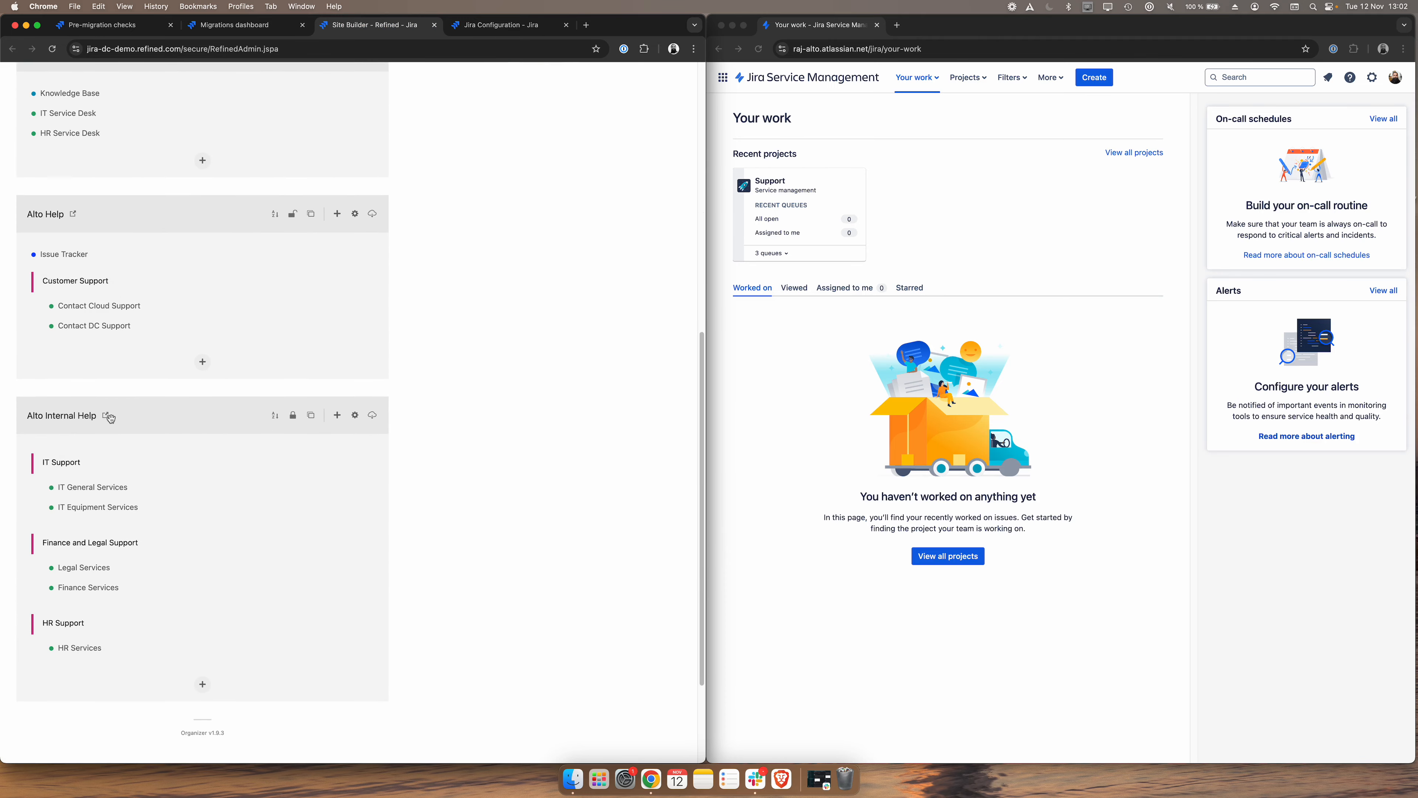
Bring up the migrations dashboard and close the unneeded Jira Configuration and Pre-migration checks pages
{"action": "scroll", "coordinate": [223, 391], "scroll_direction": "up", "scroll_amount": 15}
{"action": "left_click", "coordinate": [246, 24]}
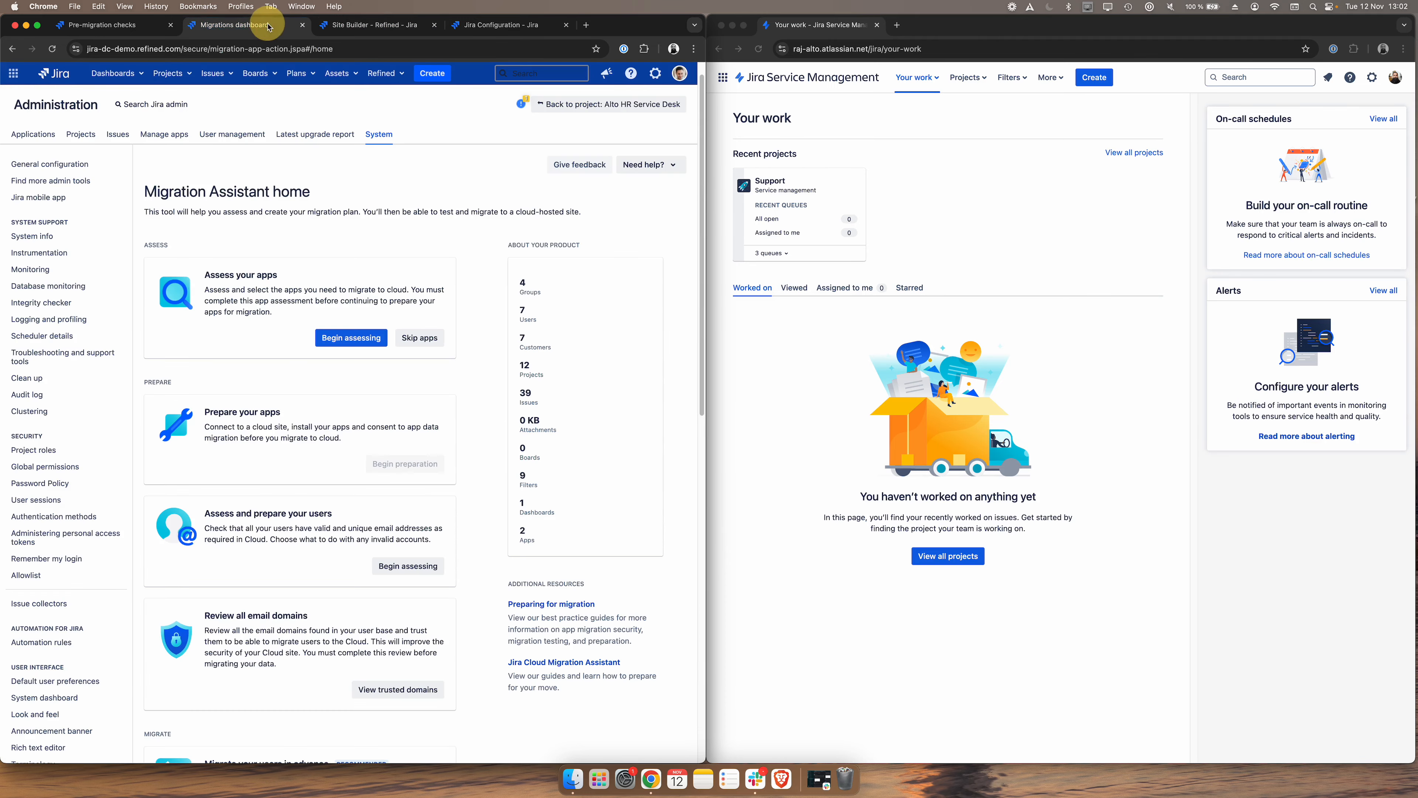
{"action": "left_click", "coordinate": [566, 25]}
{"action": "left_click", "coordinate": [171, 24]}
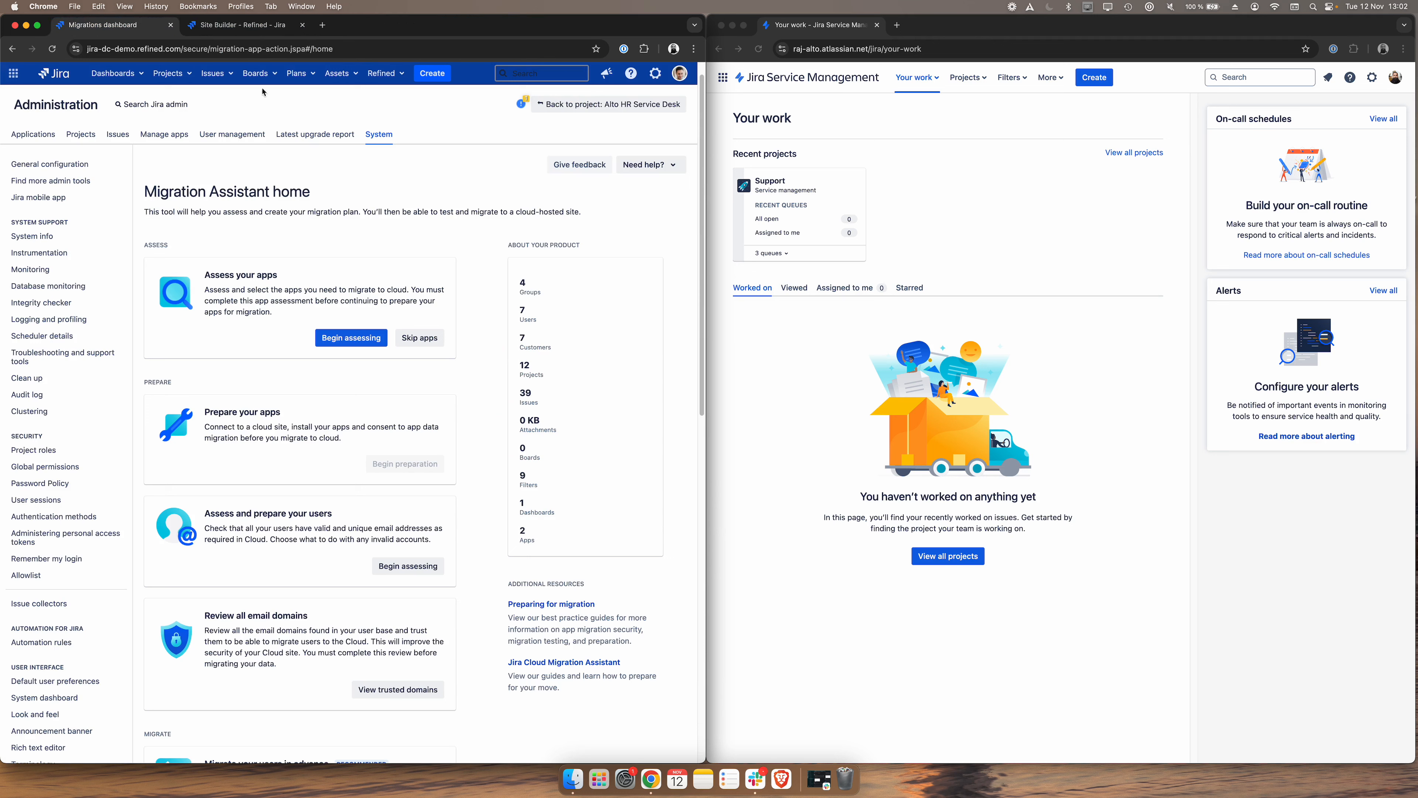
On the destination cloud site, open the Refined app's sites page and check which projects exist there
{"action": "left_click", "coordinate": [992, 206]}
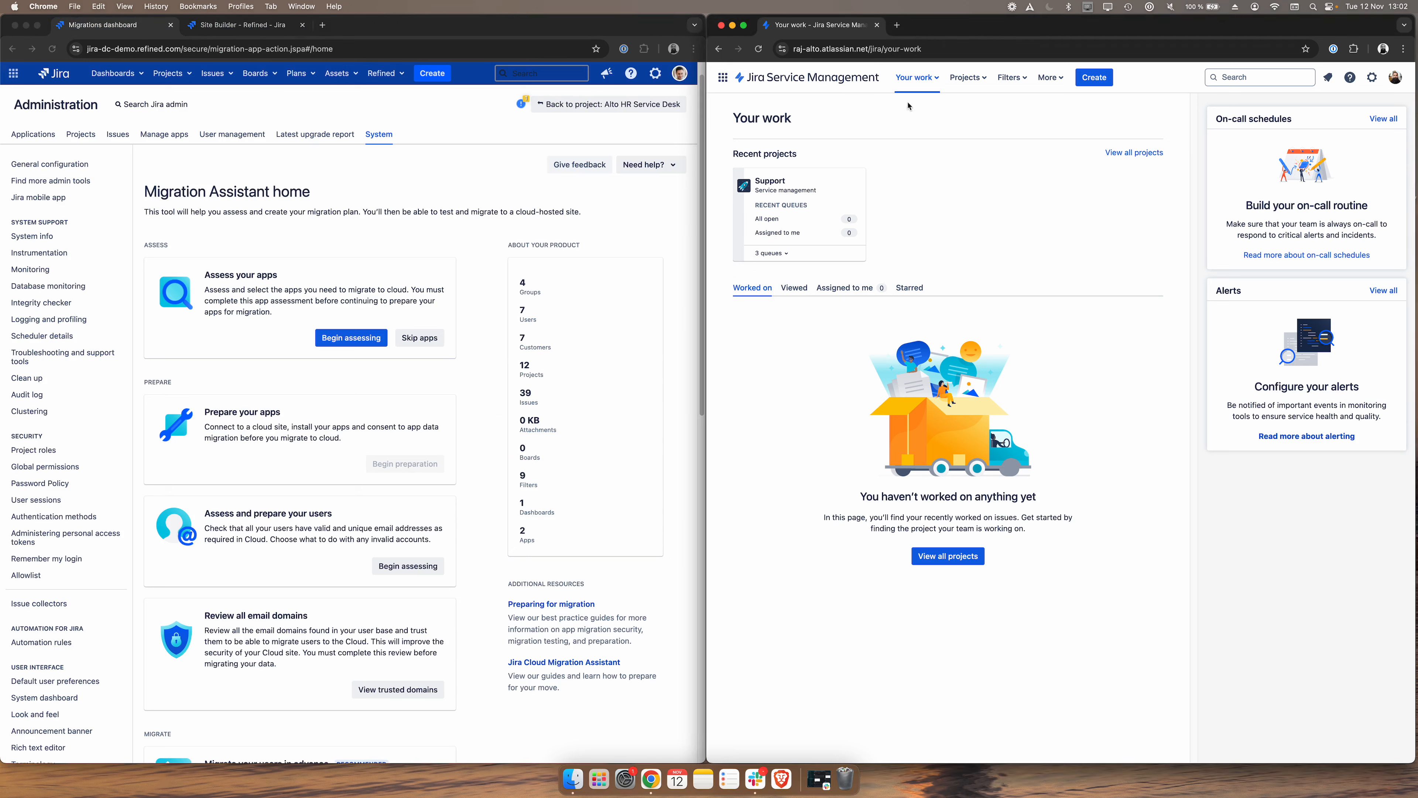
{"action": "left_click", "coordinate": [1049, 77]}
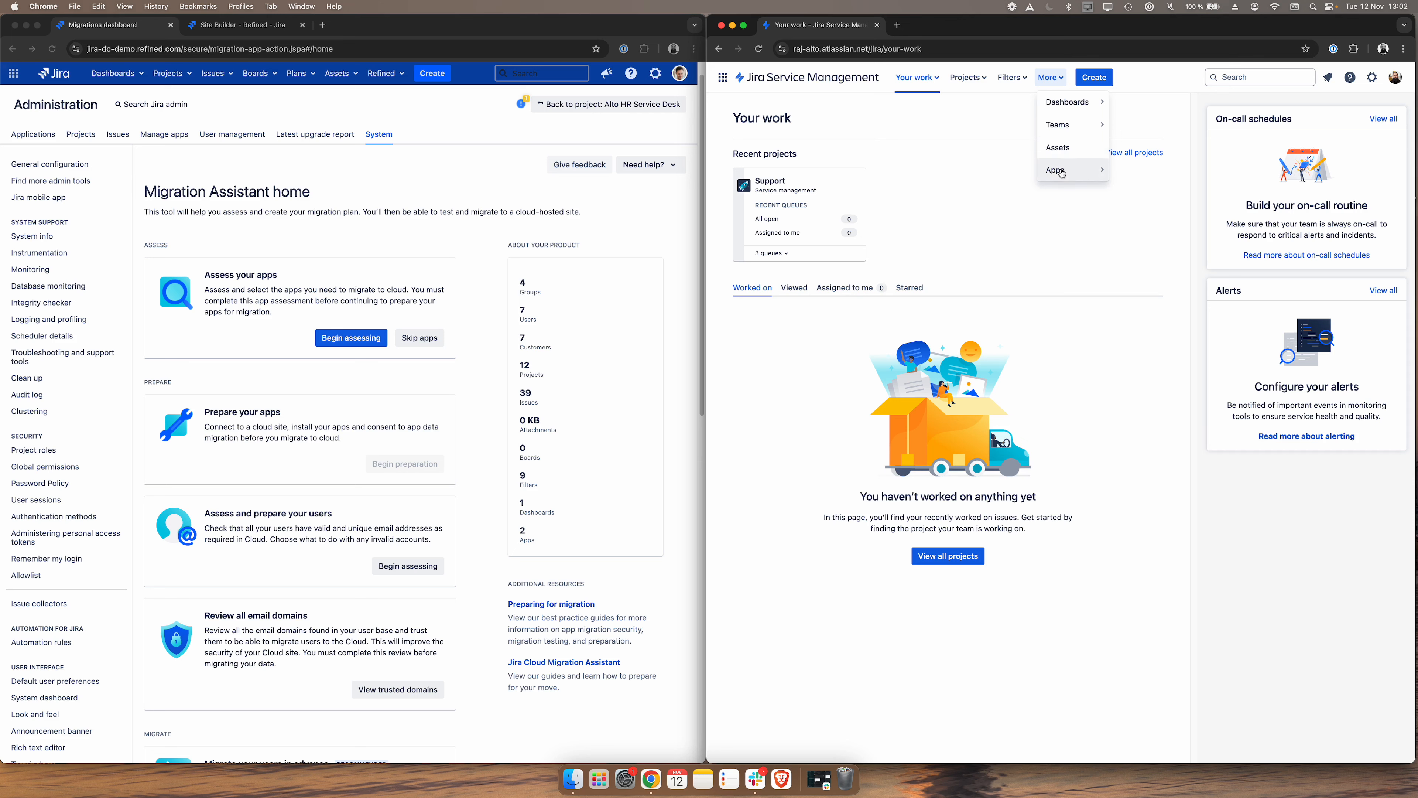
{"action": "mouse_move", "coordinate": [1061, 170]}
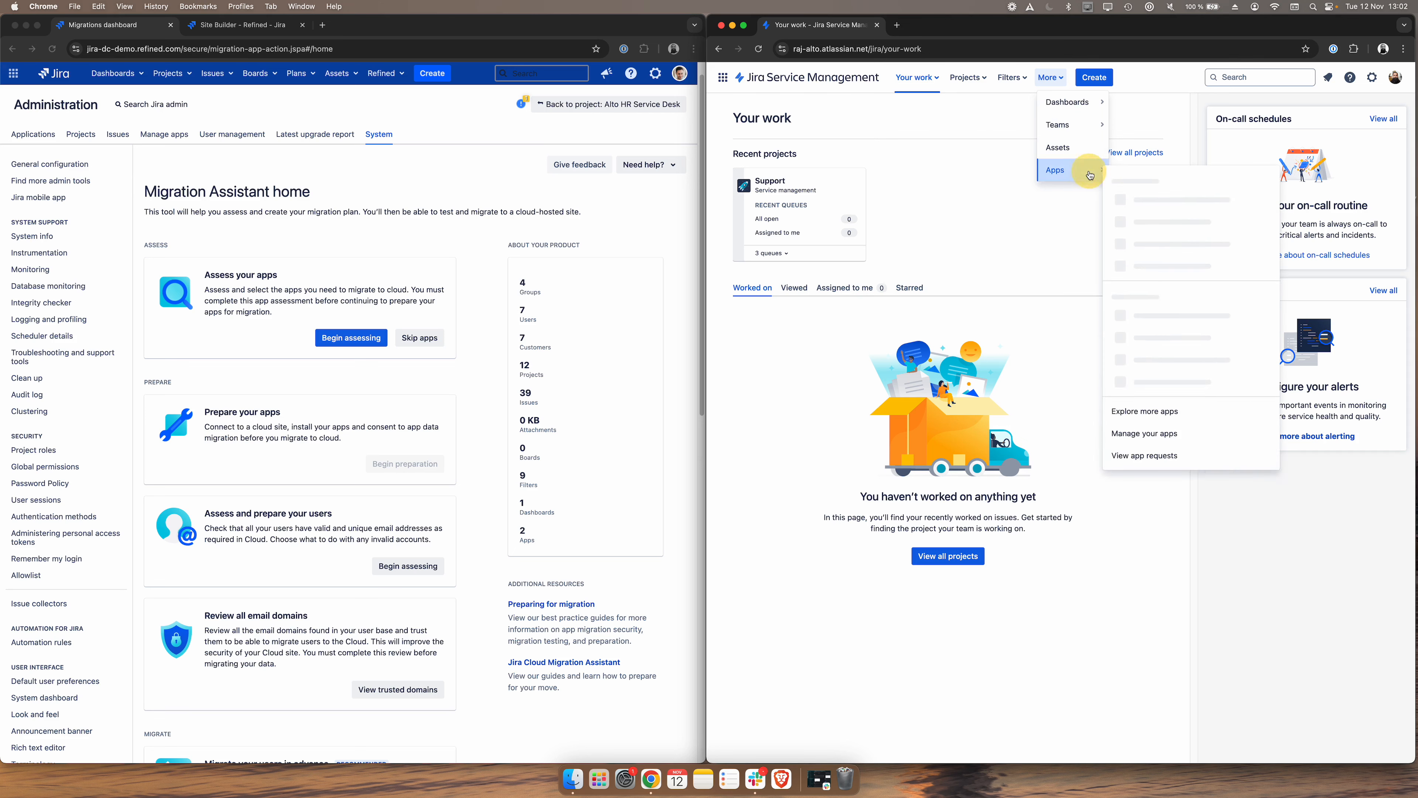
{"action": "left_click", "coordinate": [1133, 199]}
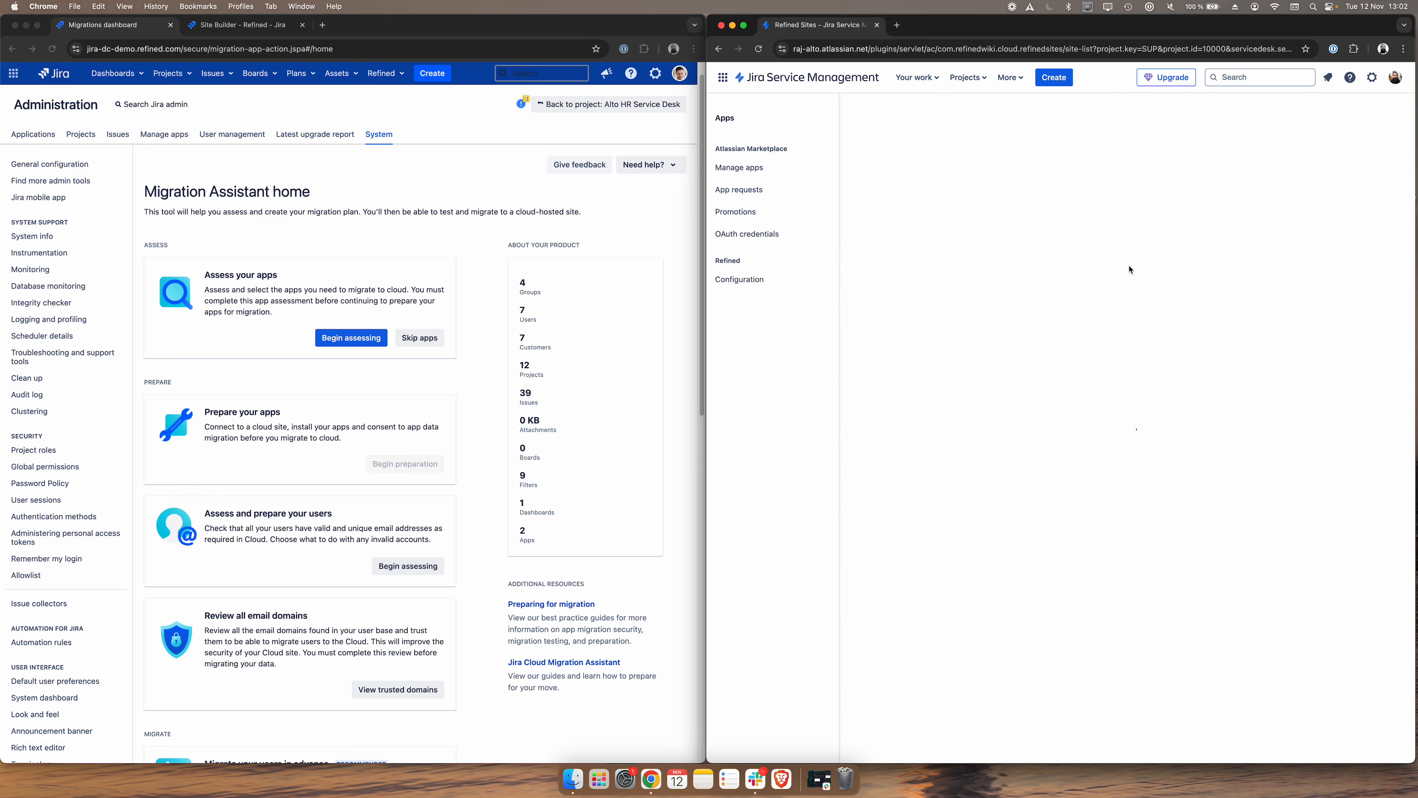
{"action": "left_click", "coordinate": [985, 79]}
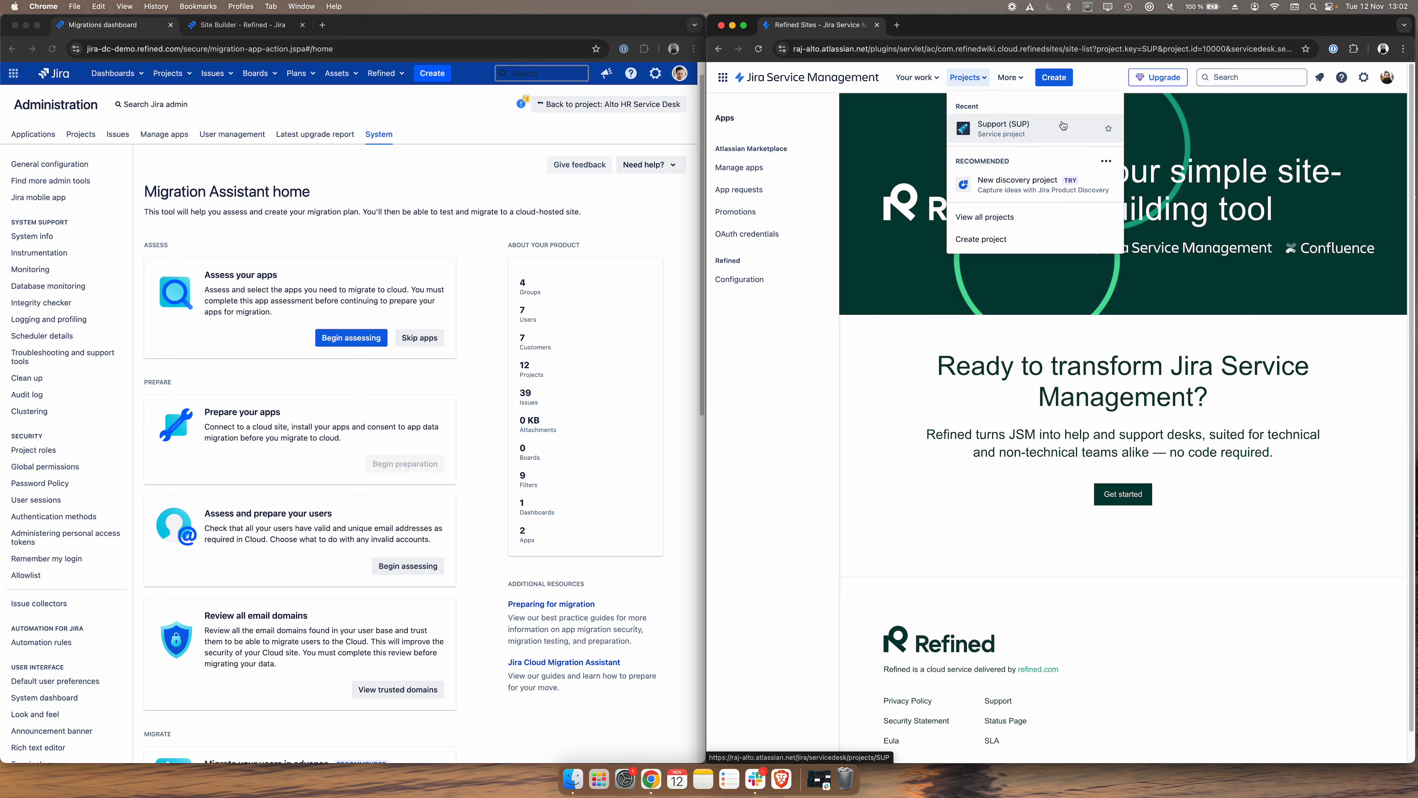
{"action": "left_click", "coordinate": [899, 358]}
Start creating a new data migration in the Migration Assistant and proceed from the overview to the cloud connection setup
{"action": "left_click", "coordinate": [445, 213]}
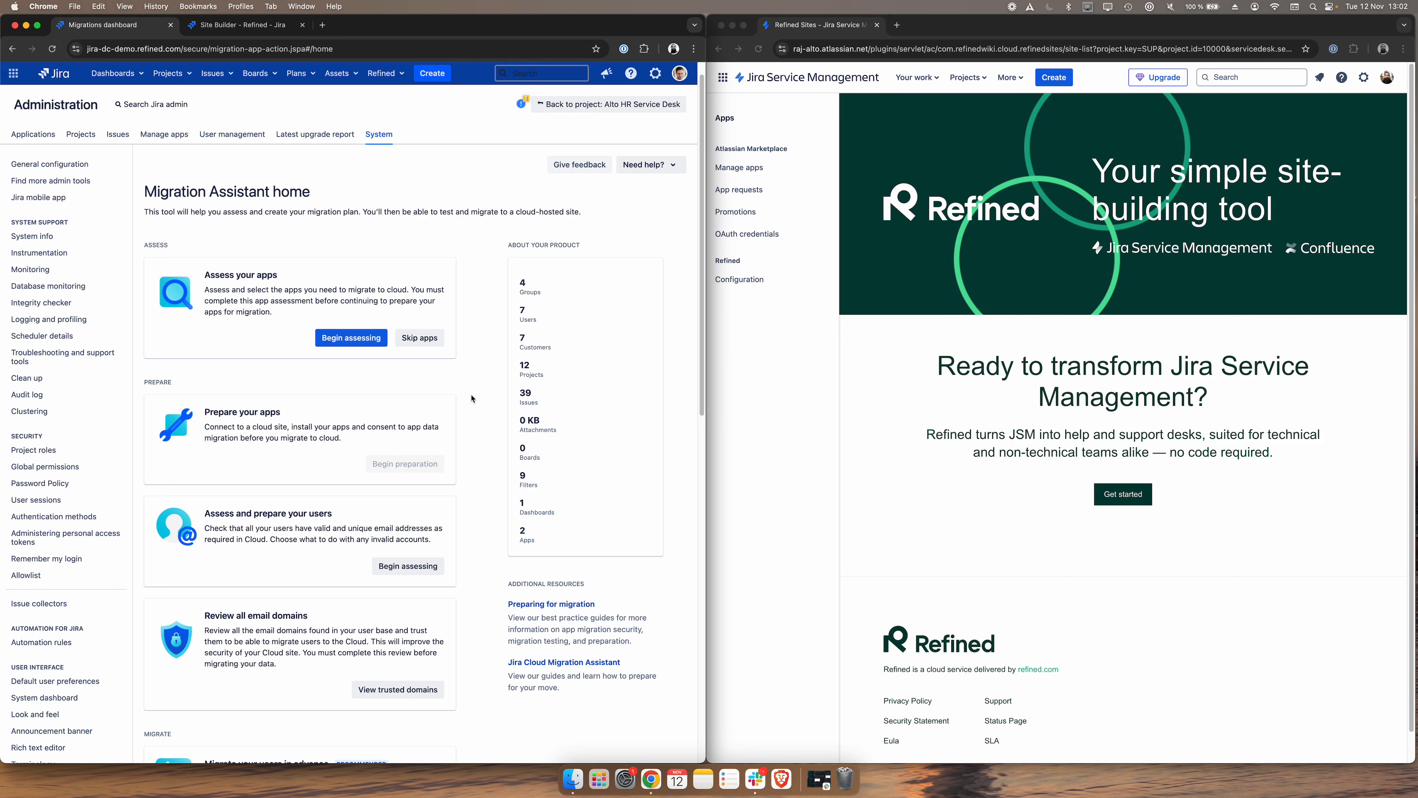
{"action": "scroll", "coordinate": [471, 398], "scroll_direction": "down", "scroll_amount": 10}
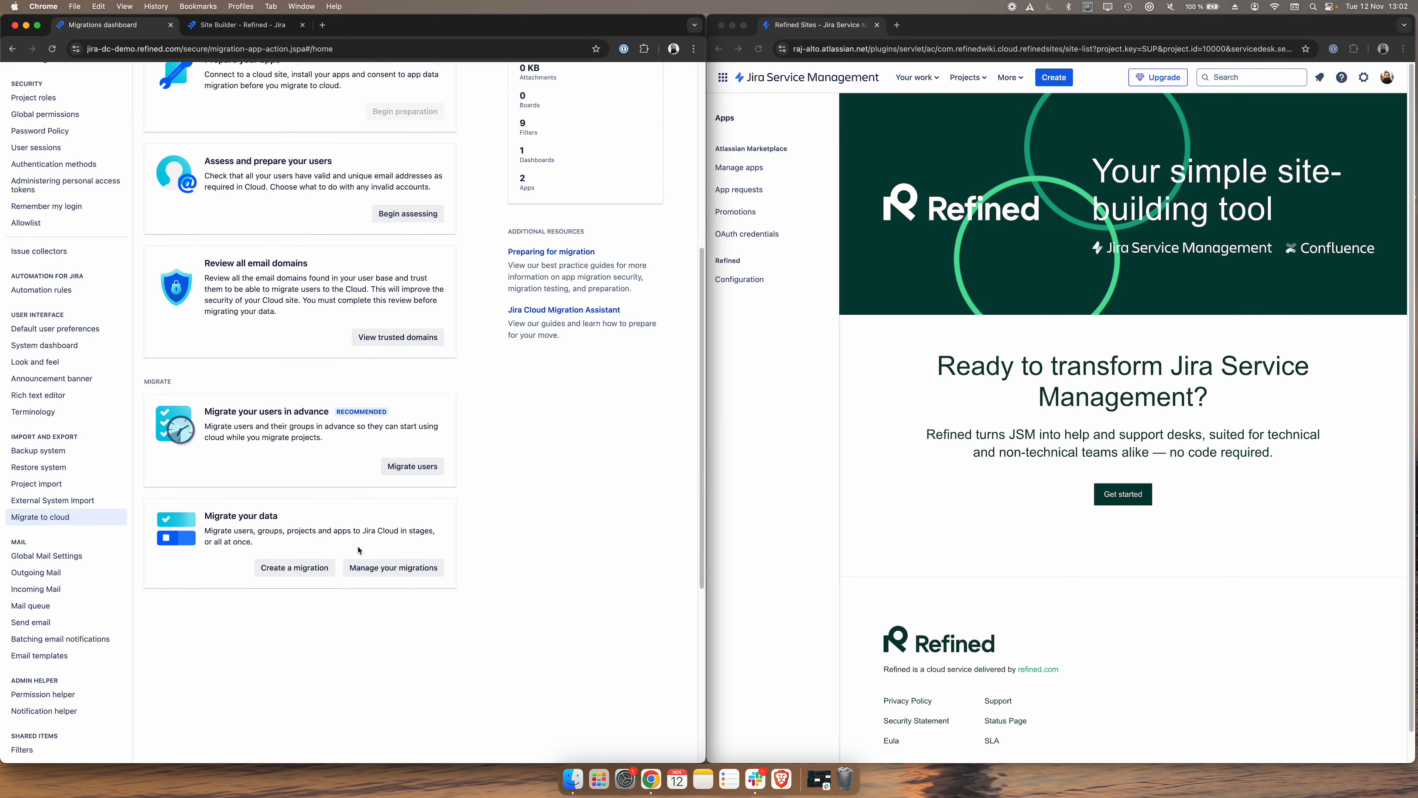
{"action": "left_click", "coordinate": [301, 567]}
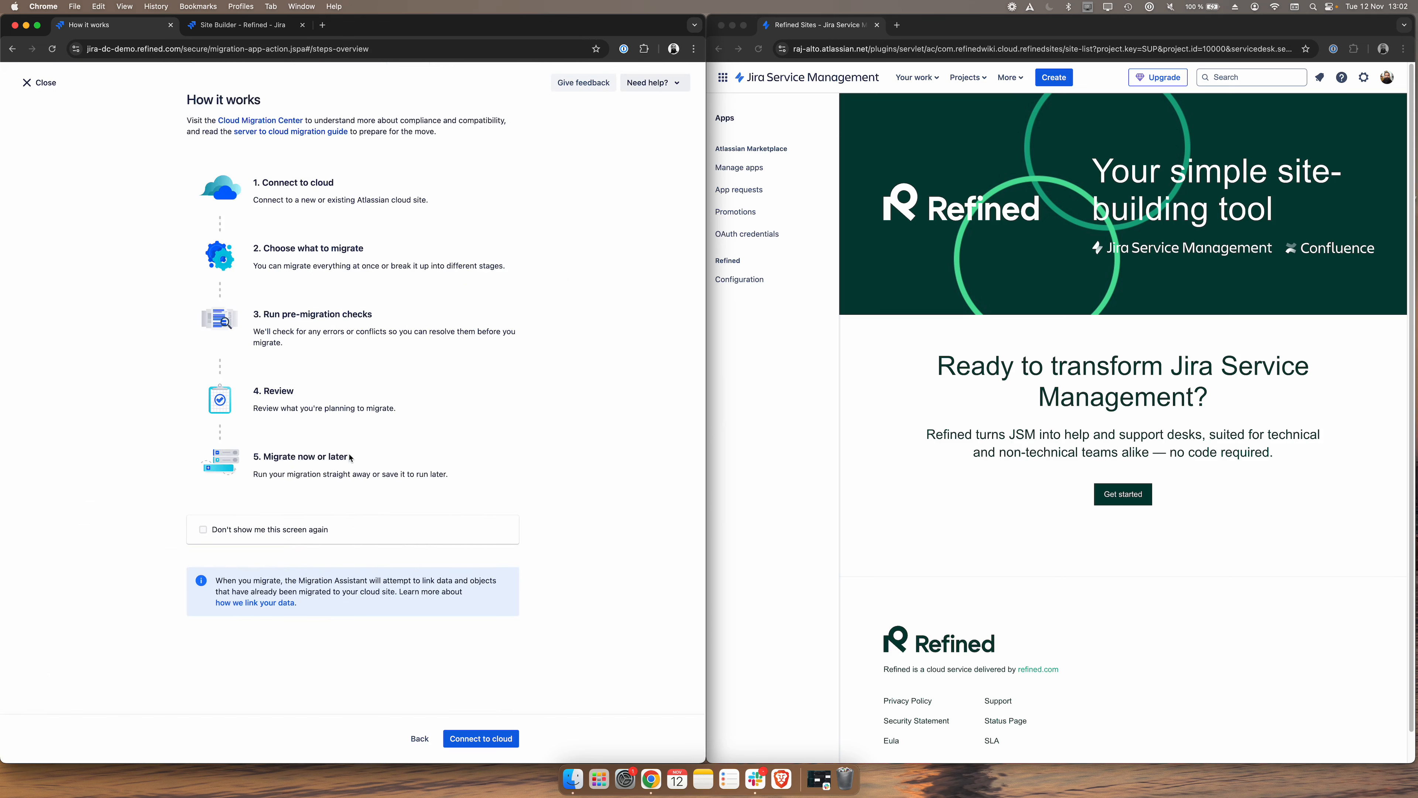
{"action": "left_click", "coordinate": [481, 737]}
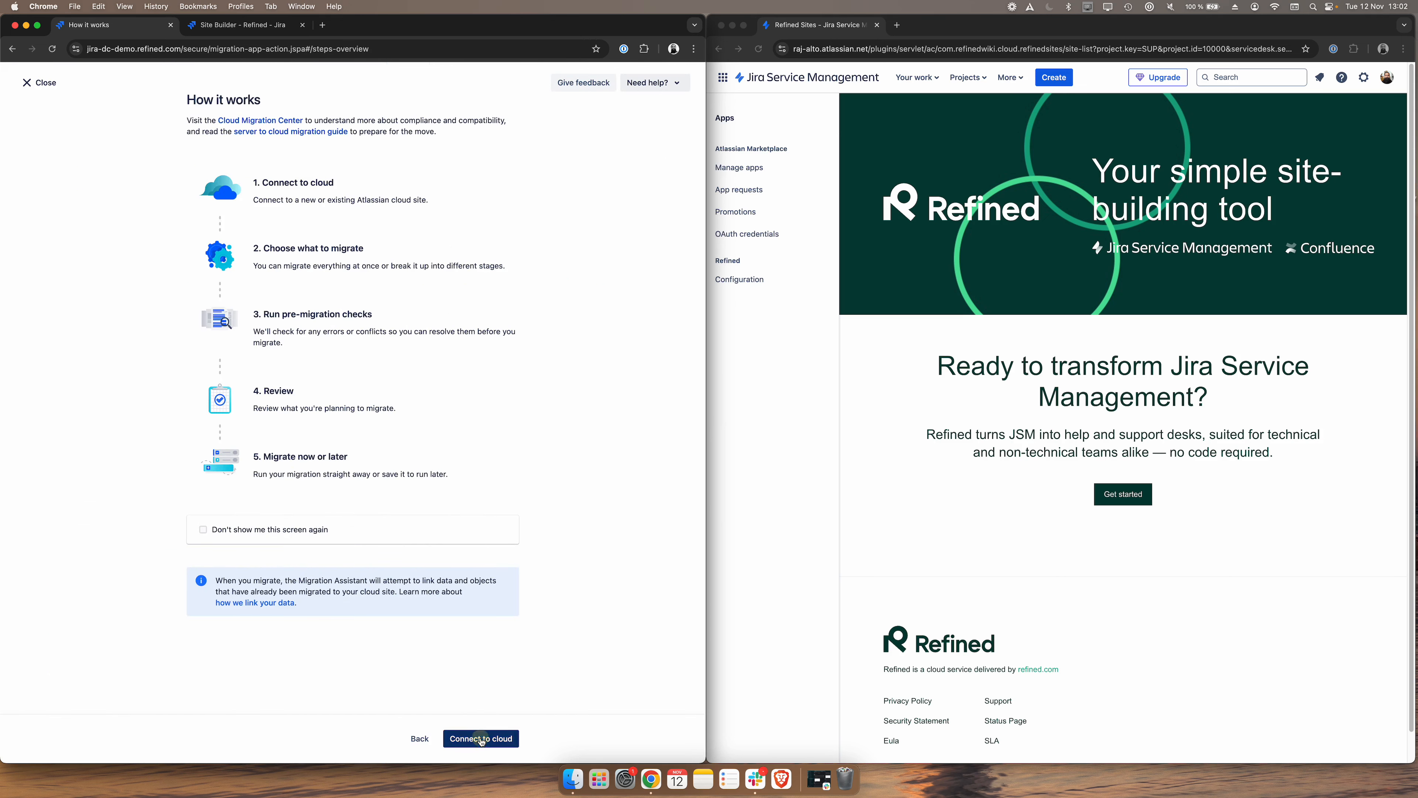
Name the migration with the owner's first name plus "MIGRATES", set the stage to Production migration stage, and continue to the migration options
{"action": "left_click", "coordinate": [349, 228]}
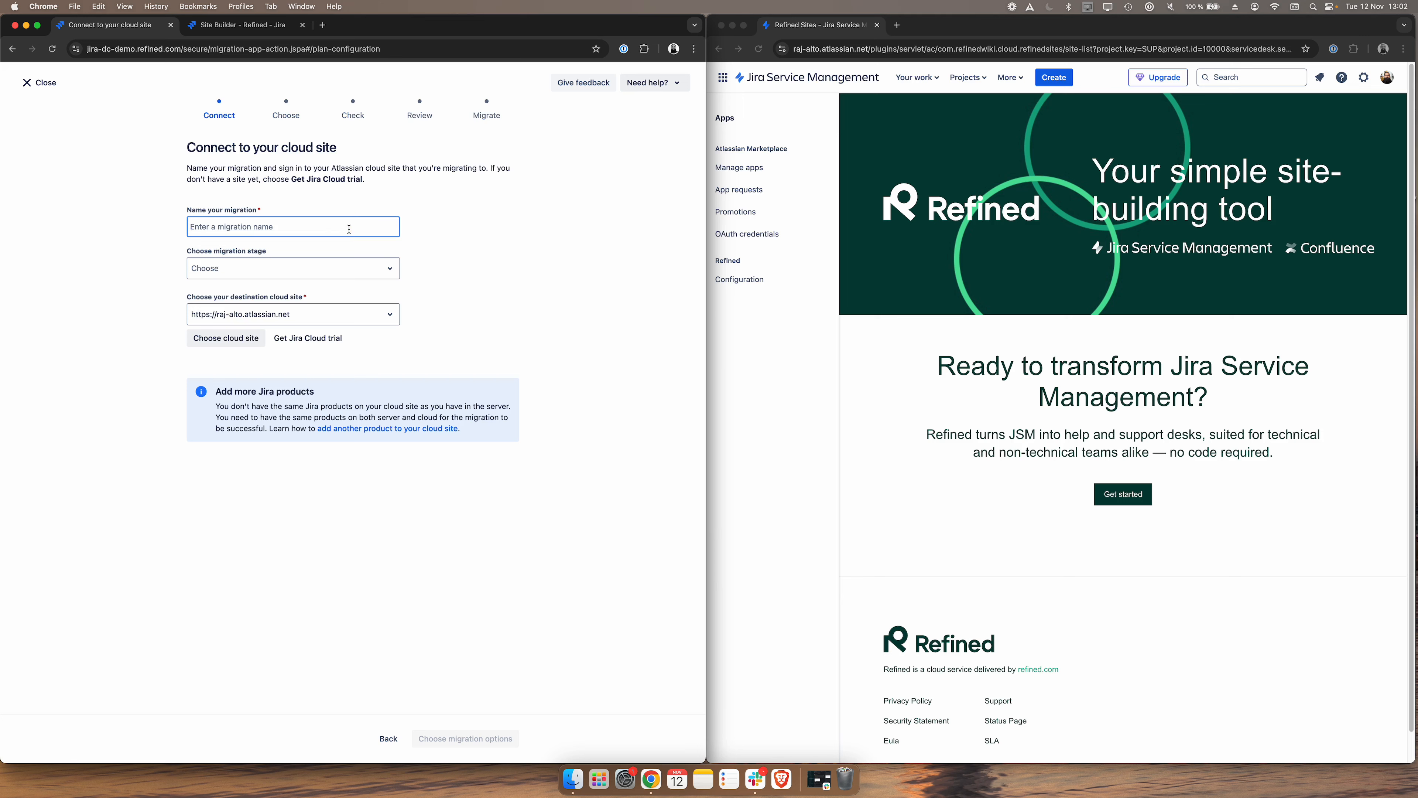
{"action": "type", "text": "RAJ MIGRATES"}
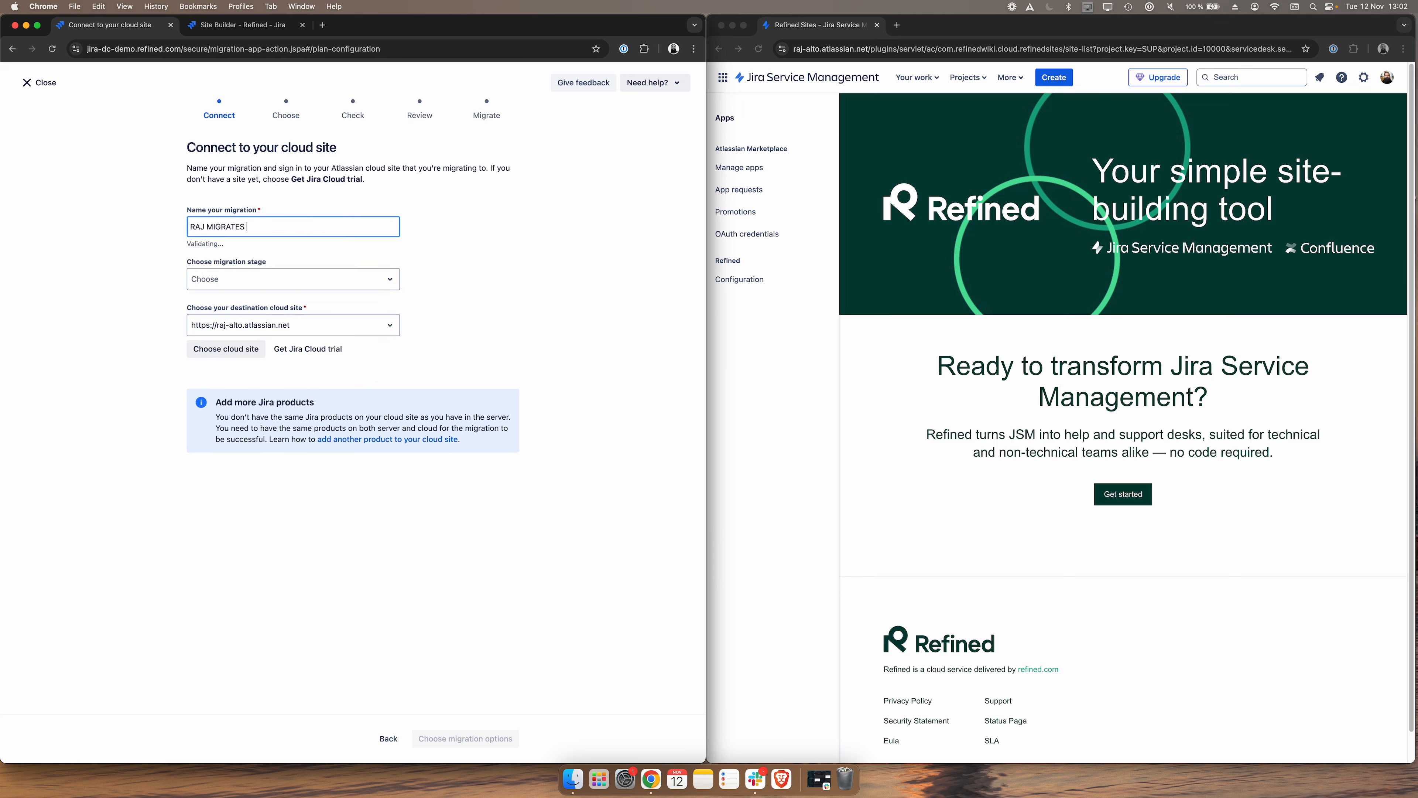
{"action": "left_click", "coordinate": [356, 280]}
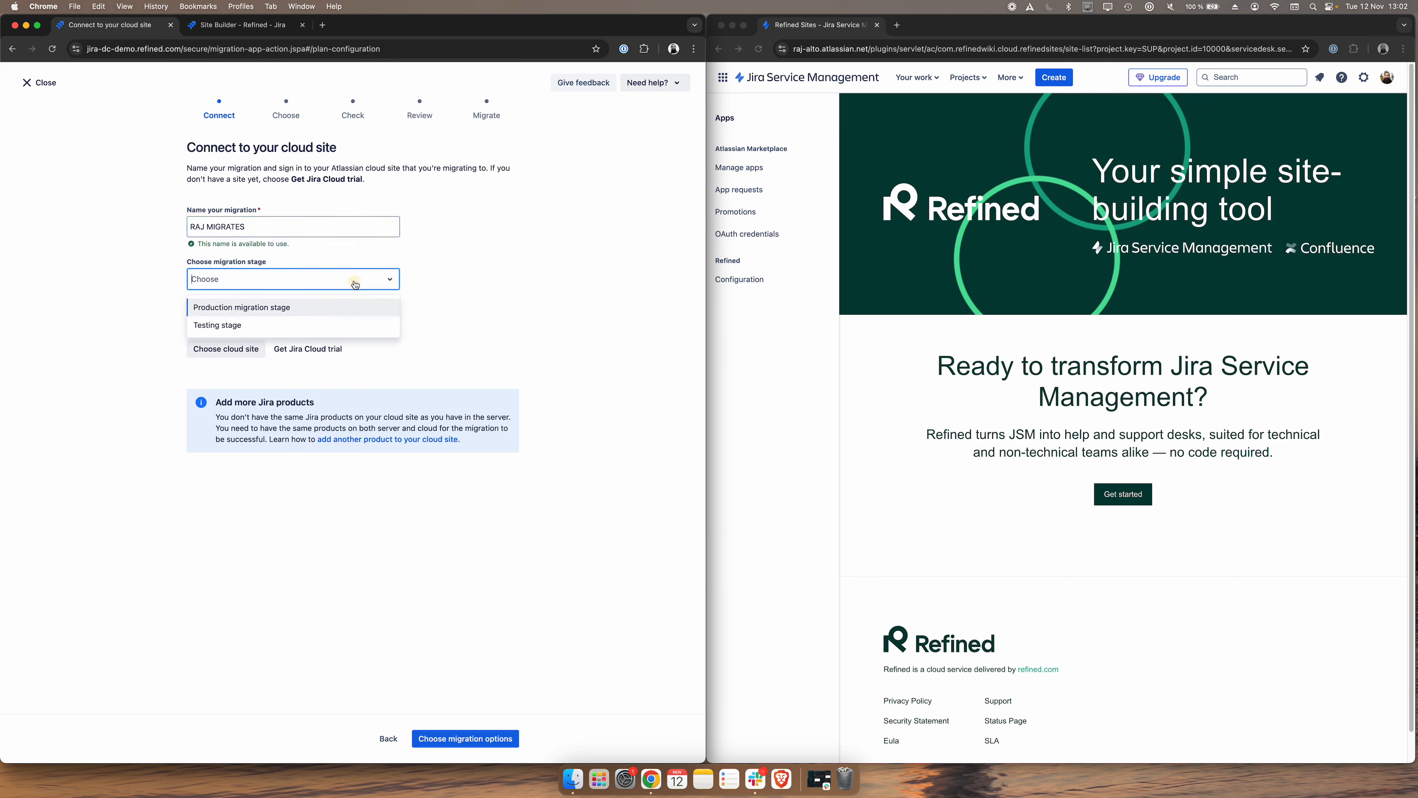
{"action": "left_click", "coordinate": [322, 315]}
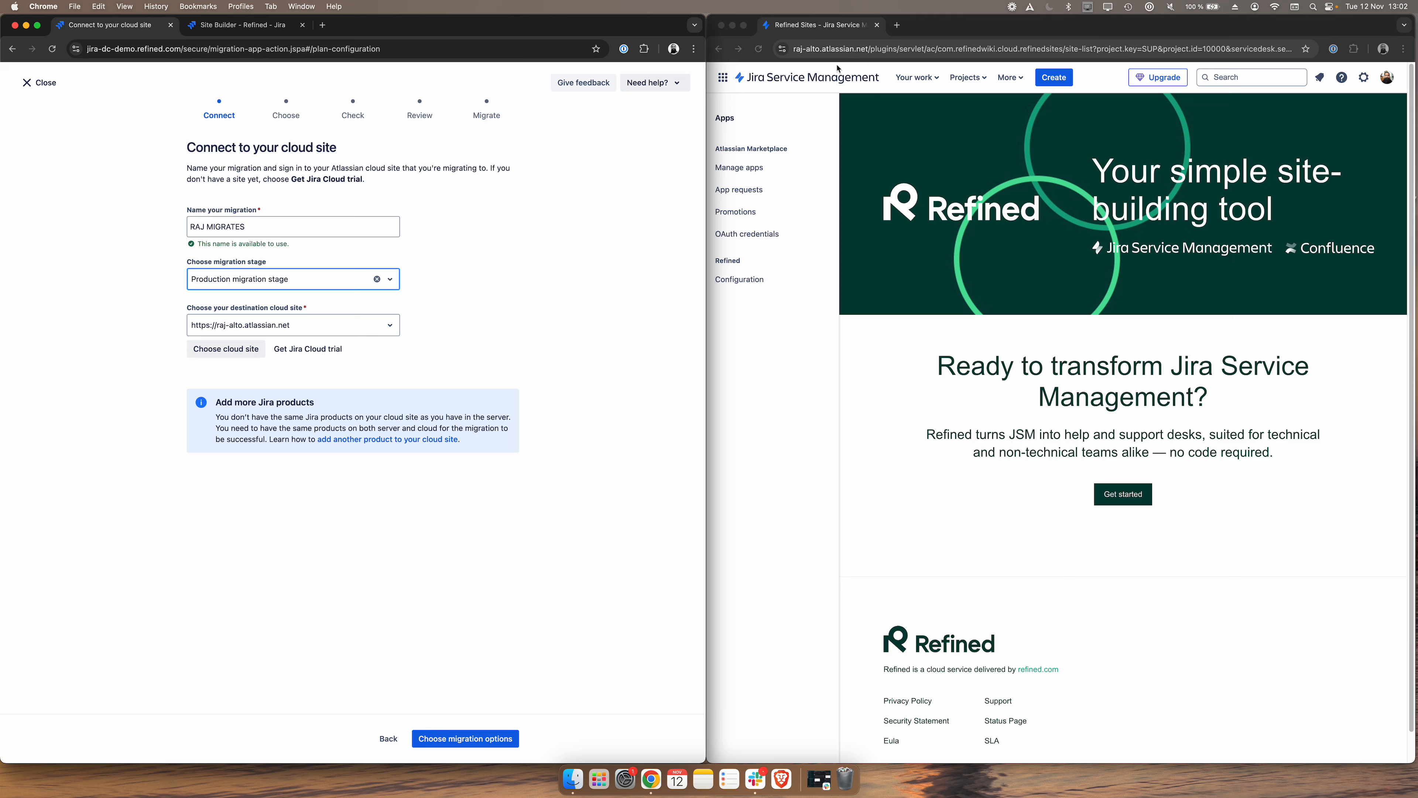
{"action": "left_click", "coordinate": [457, 736]}
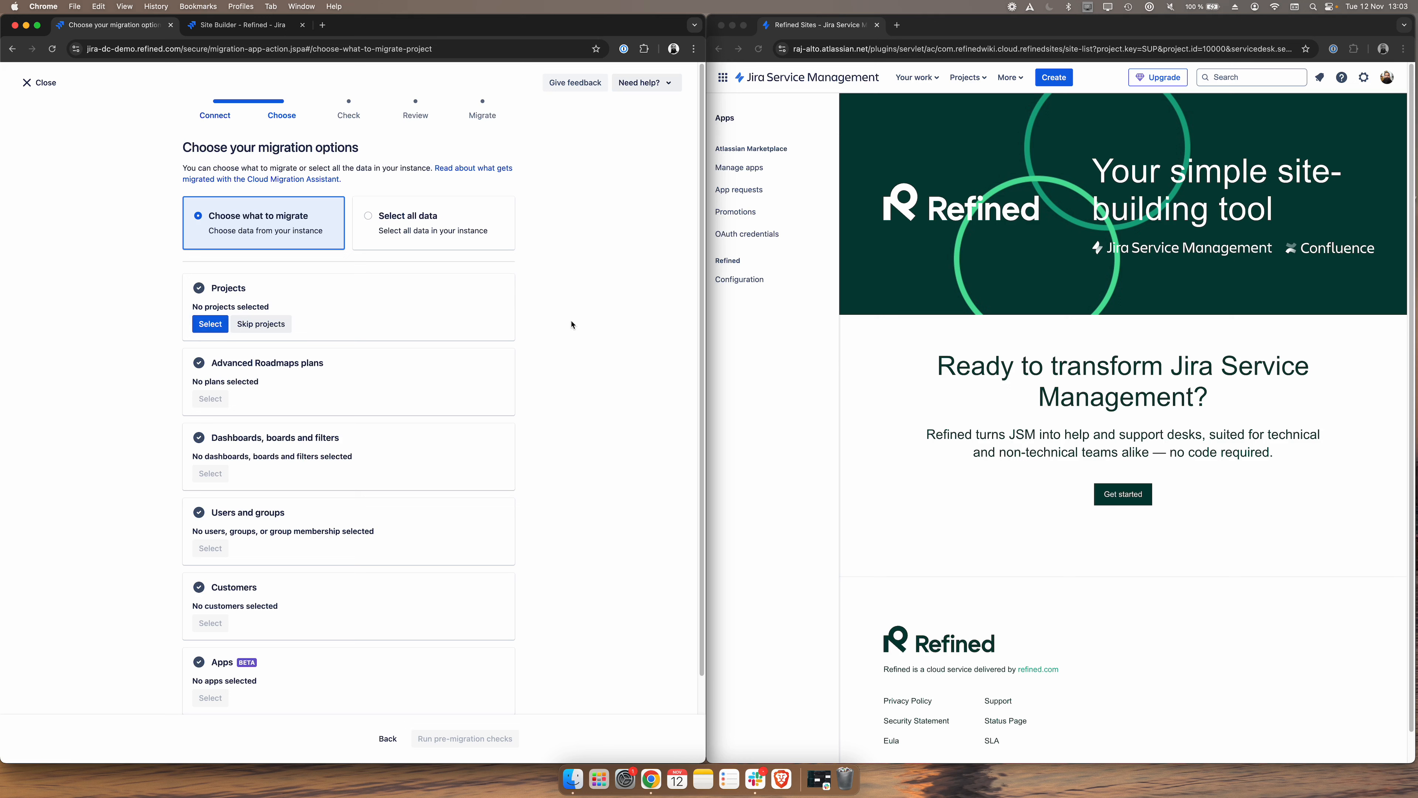
Add the five MIG projects (HR, IT Equipment, IT General, Legal and Finance Service) to the migration
{"action": "left_click", "coordinate": [216, 325]}
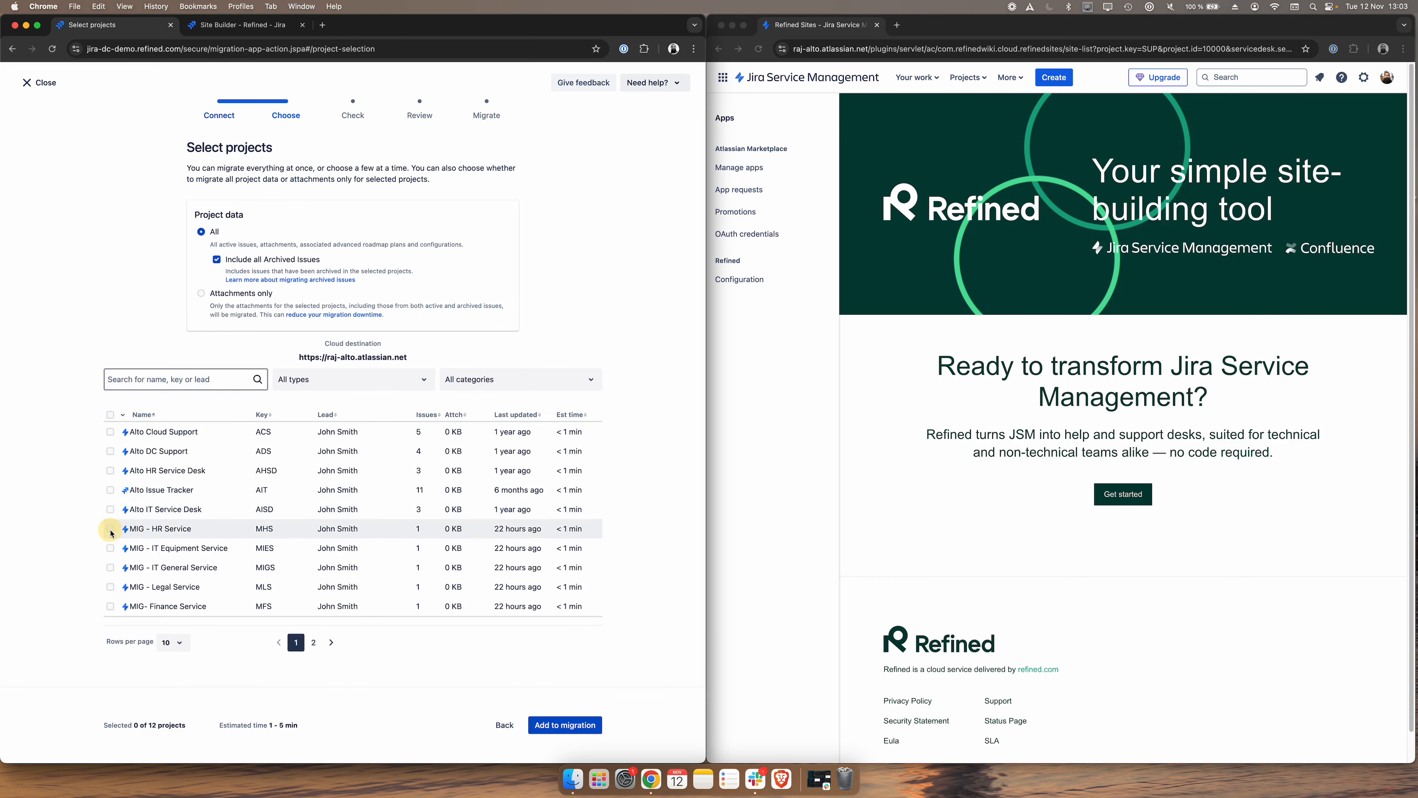
{"action": "left_click", "coordinate": [110, 530]}
{"action": "left_click", "coordinate": [110, 550]}
{"action": "left_click", "coordinate": [111, 569]}
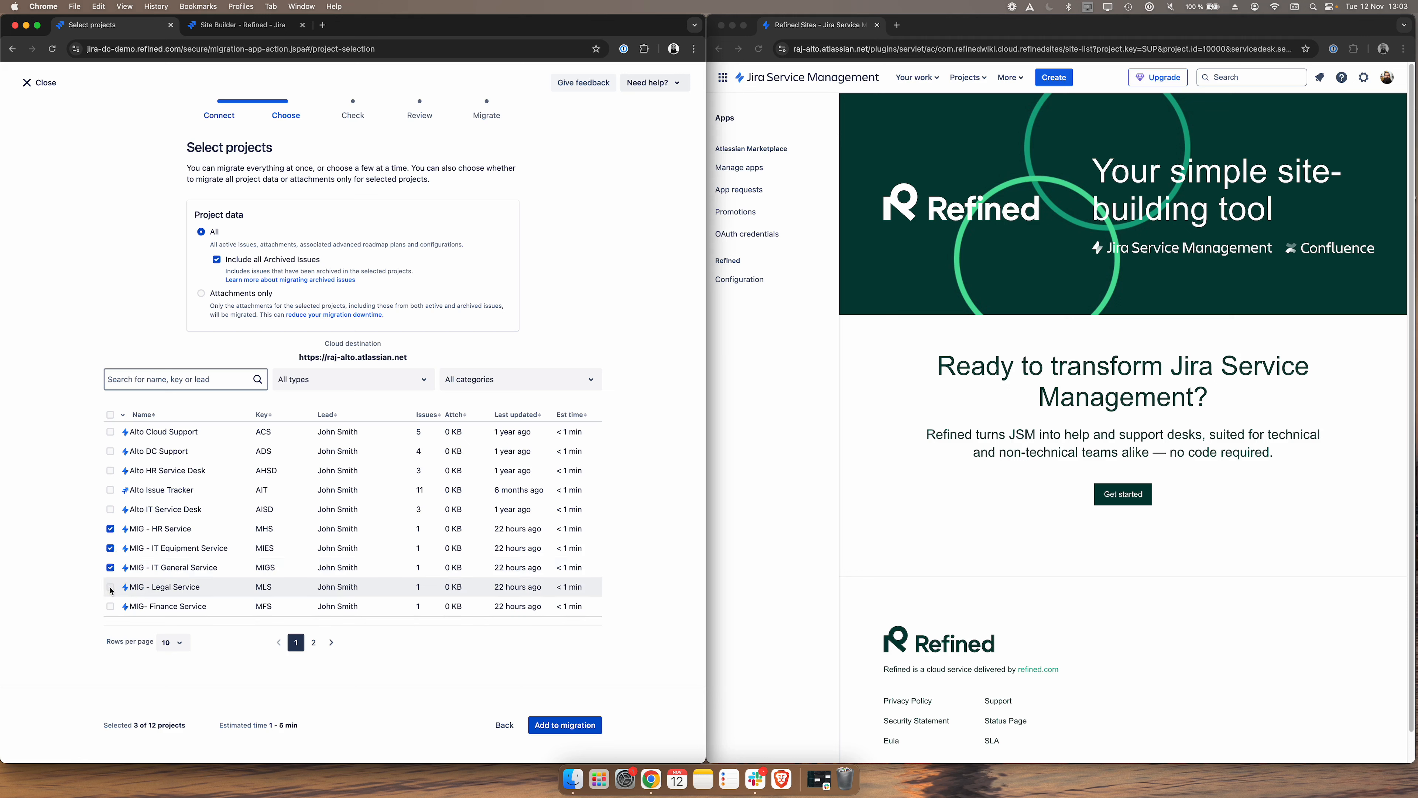
{"action": "left_click", "coordinate": [110, 588]}
{"action": "left_click", "coordinate": [110, 607]}
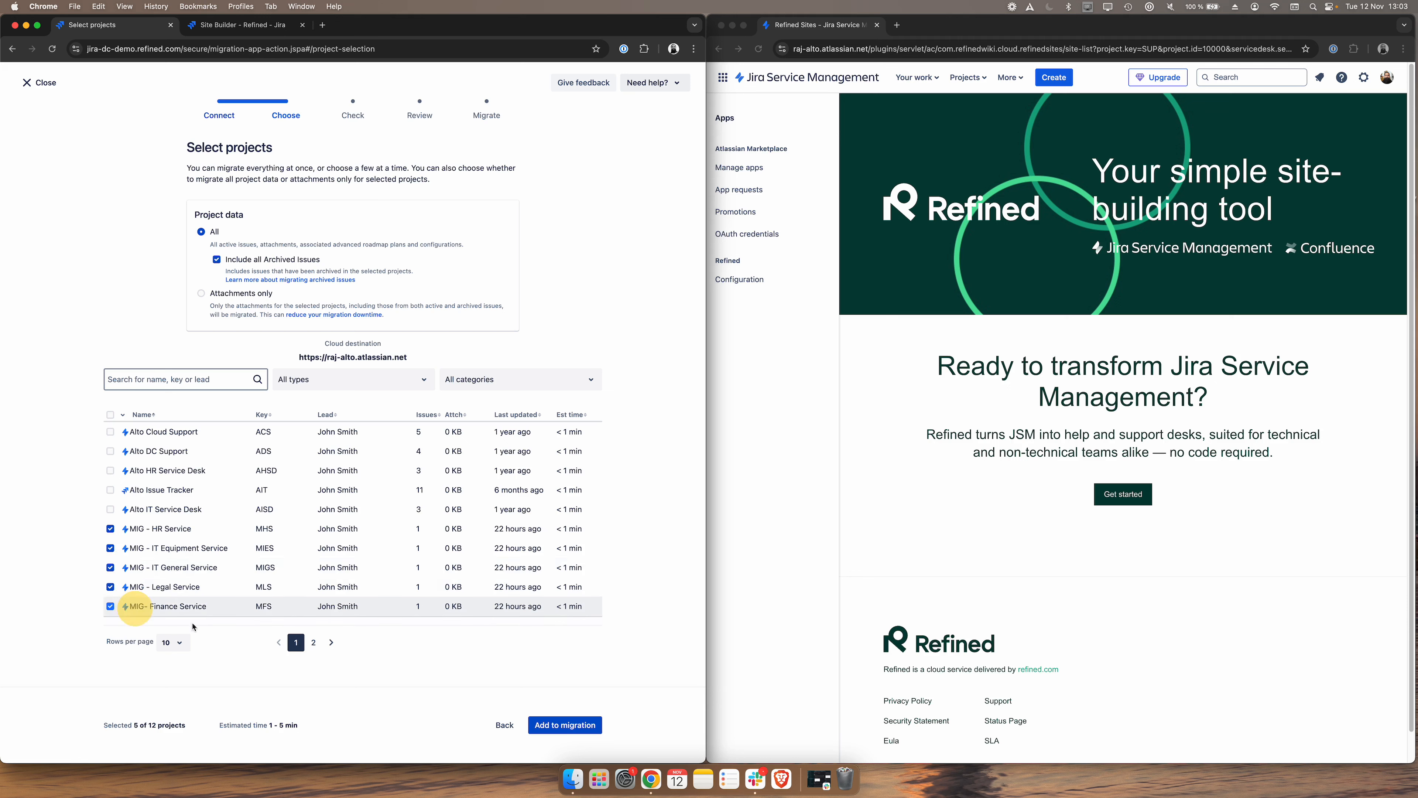
{"action": "left_click", "coordinate": [315, 642]}
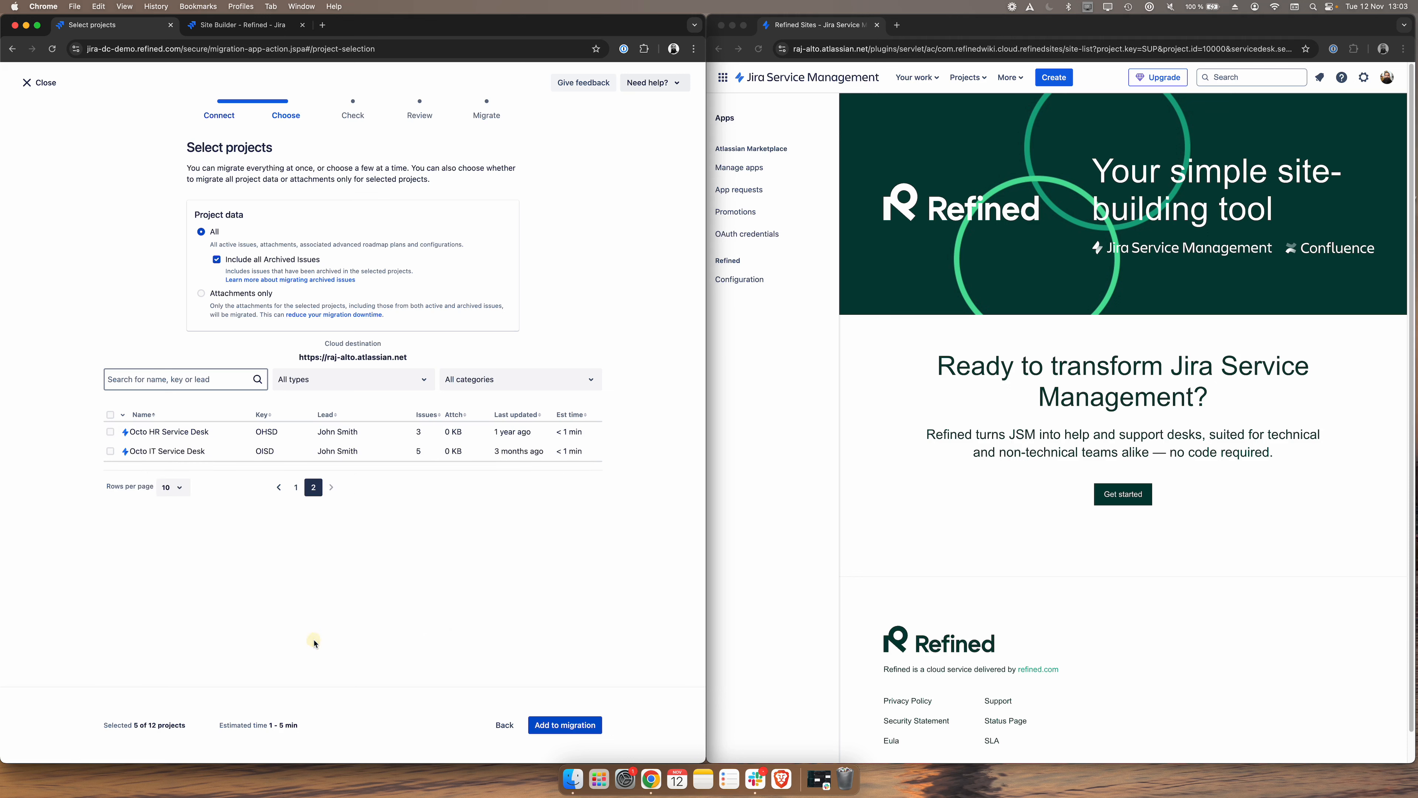
{"action": "left_click", "coordinate": [296, 487]}
{"action": "left_click", "coordinate": [563, 724]}
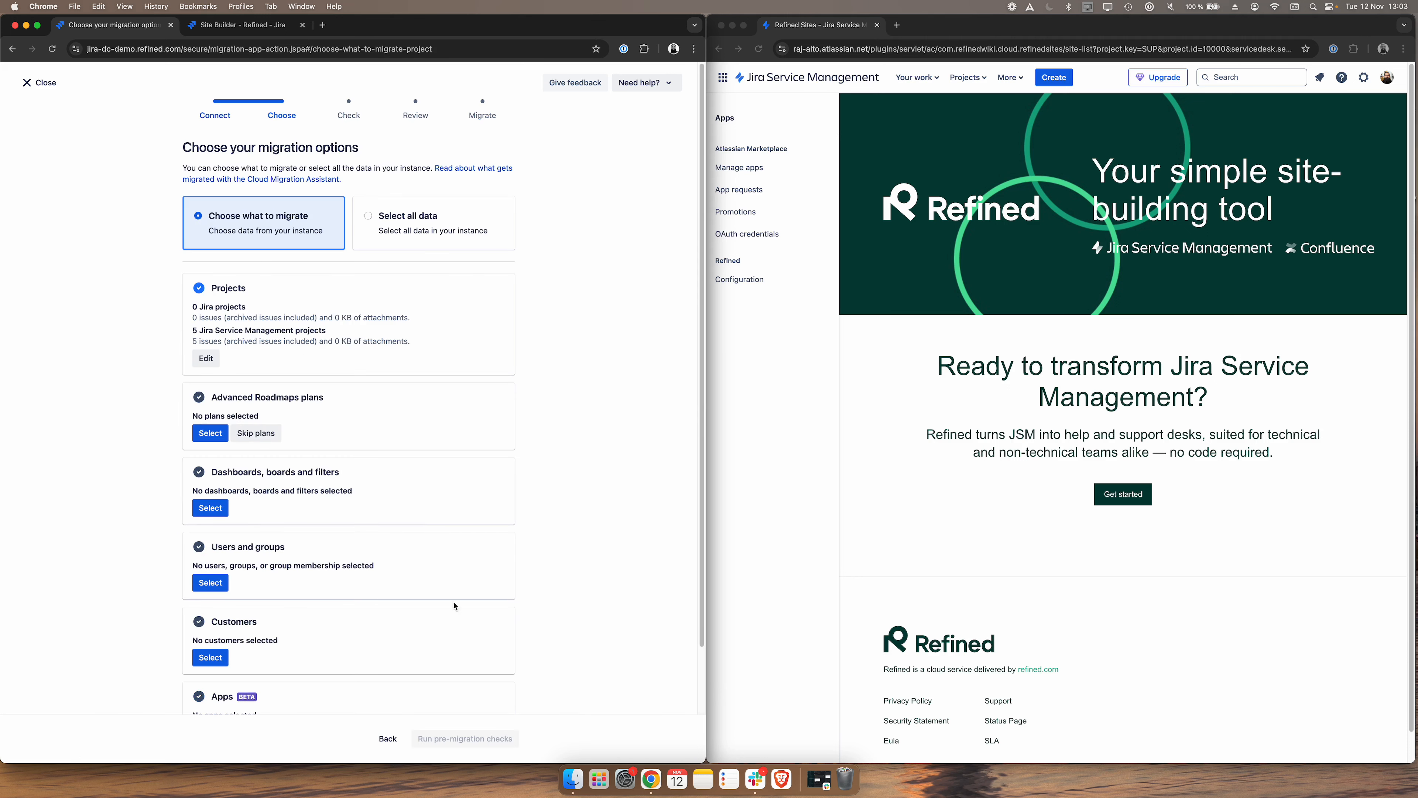
Skip Advanced Roadmaps plans and add only the dashboards, boards and filters tied to the selected projects
{"action": "scroll", "coordinate": [331, 431], "scroll_direction": "down", "scroll_amount": 2}
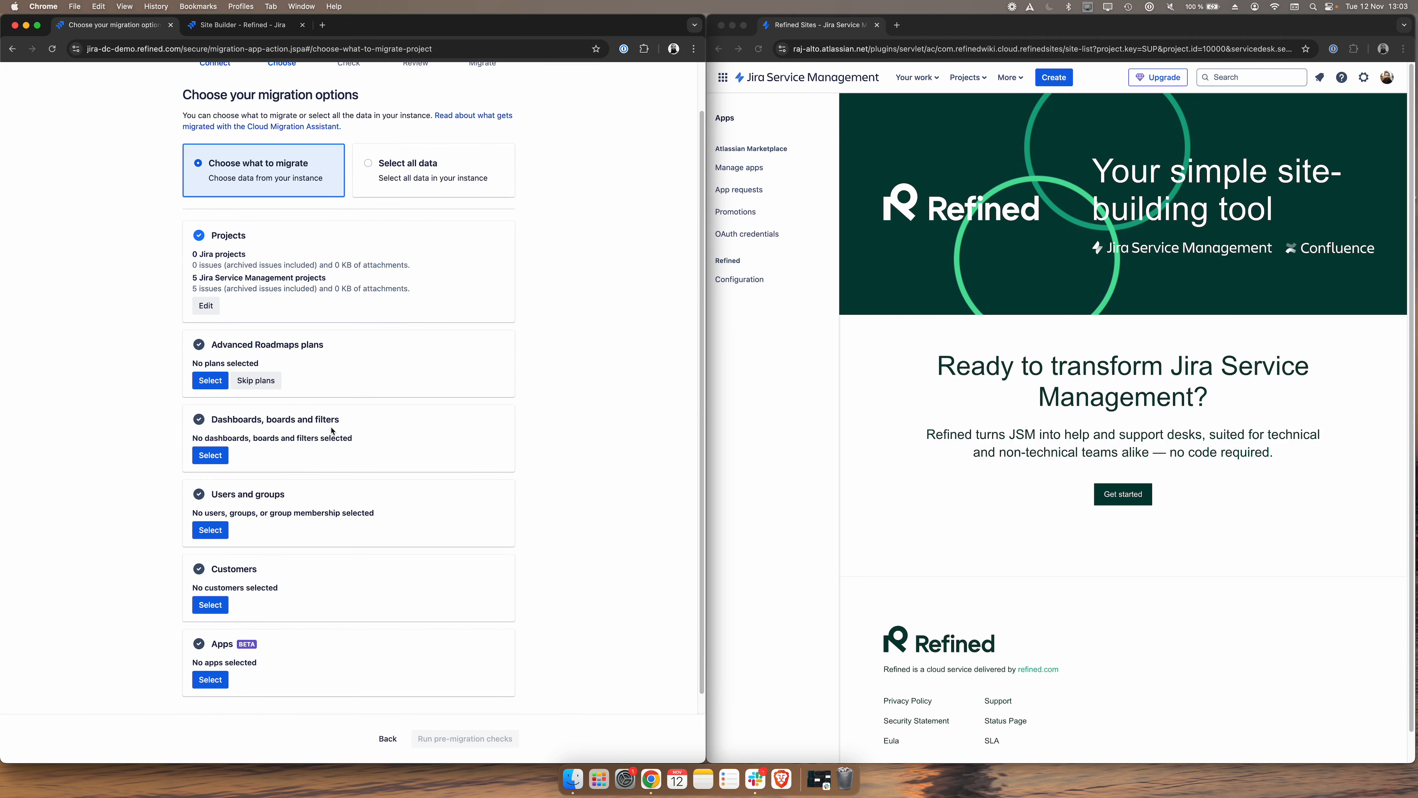
{"action": "left_click", "coordinate": [256, 381]}
{"action": "left_click", "coordinate": [210, 458]}
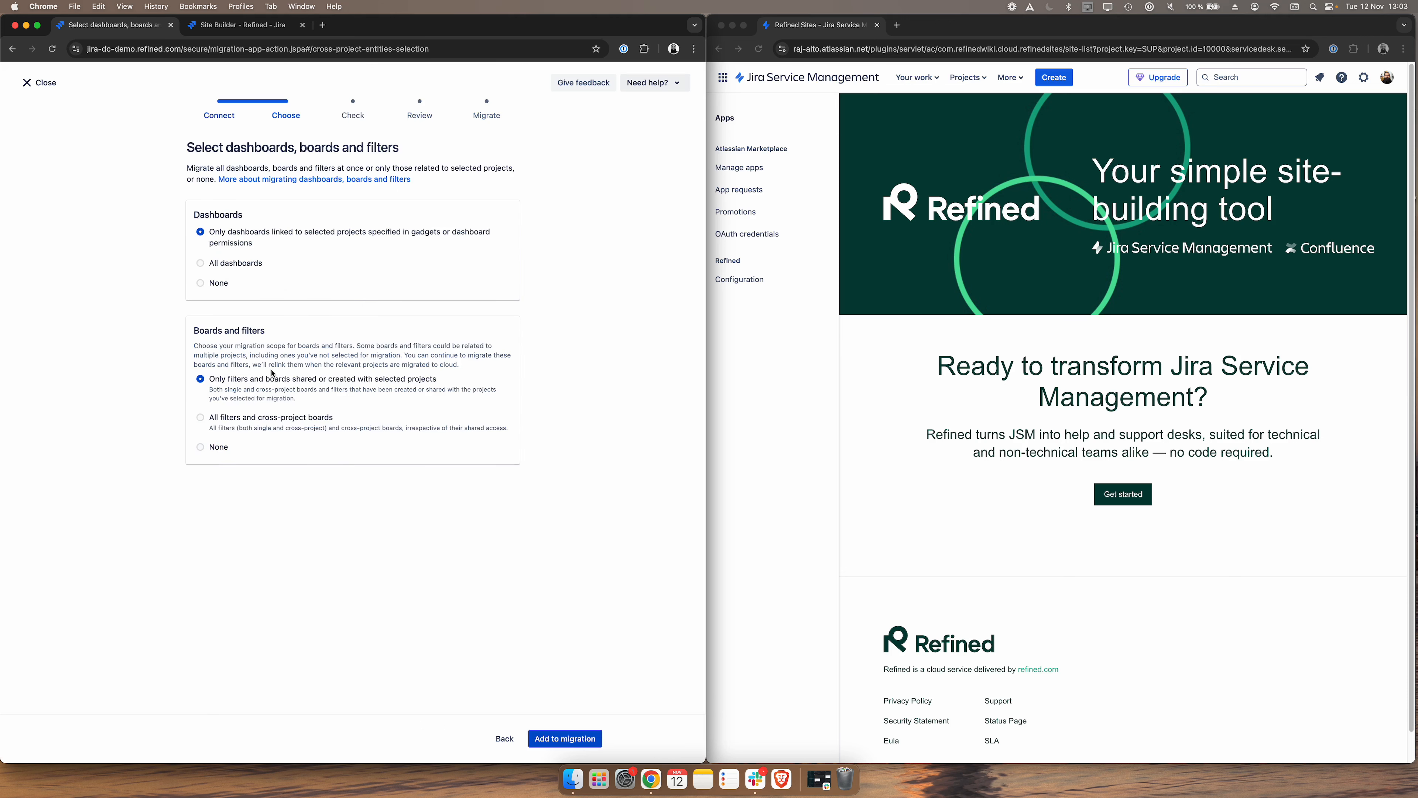
{"action": "left_click", "coordinate": [564, 737]}
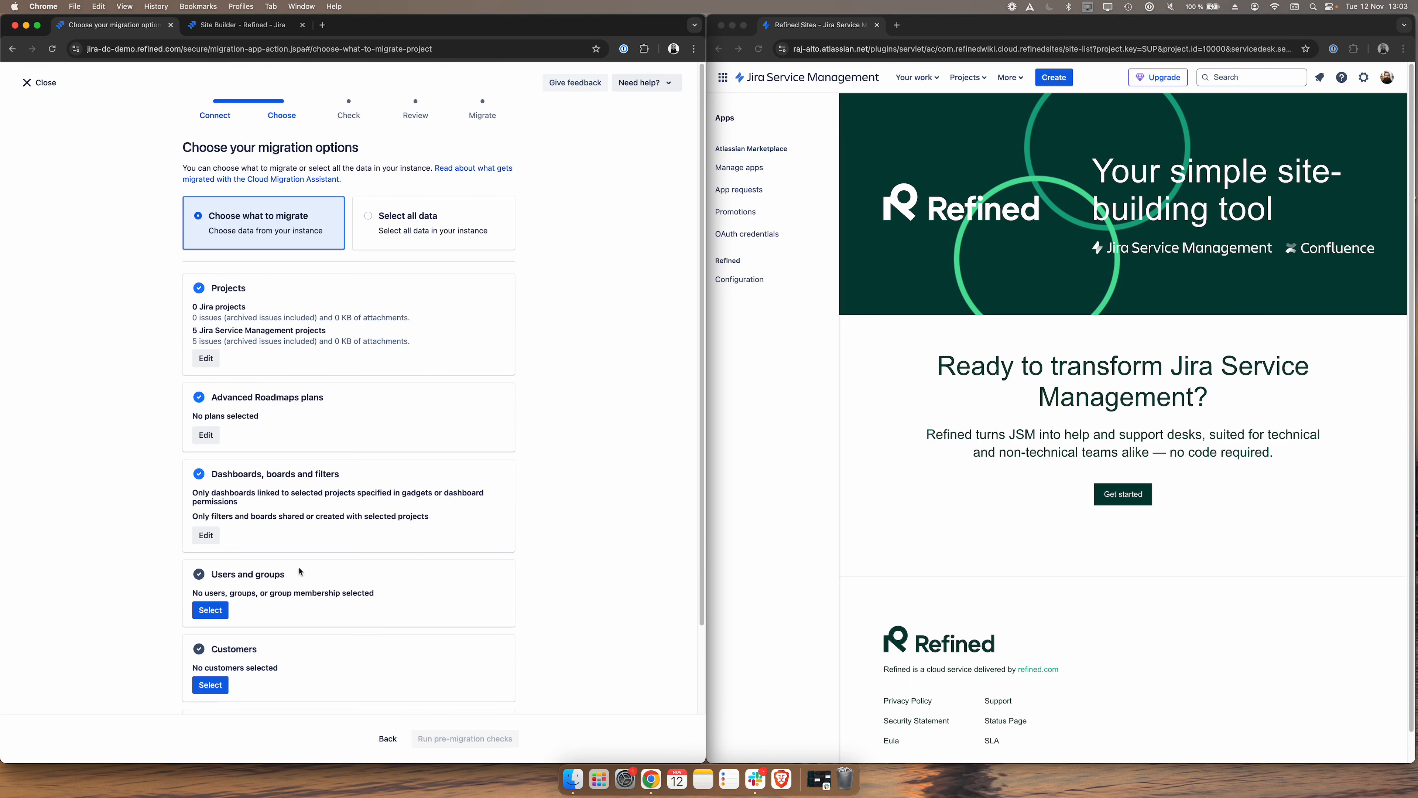
Add only users and groups related to the selected projects to the migration, preserving group membership
{"action": "left_click", "coordinate": [217, 607]}
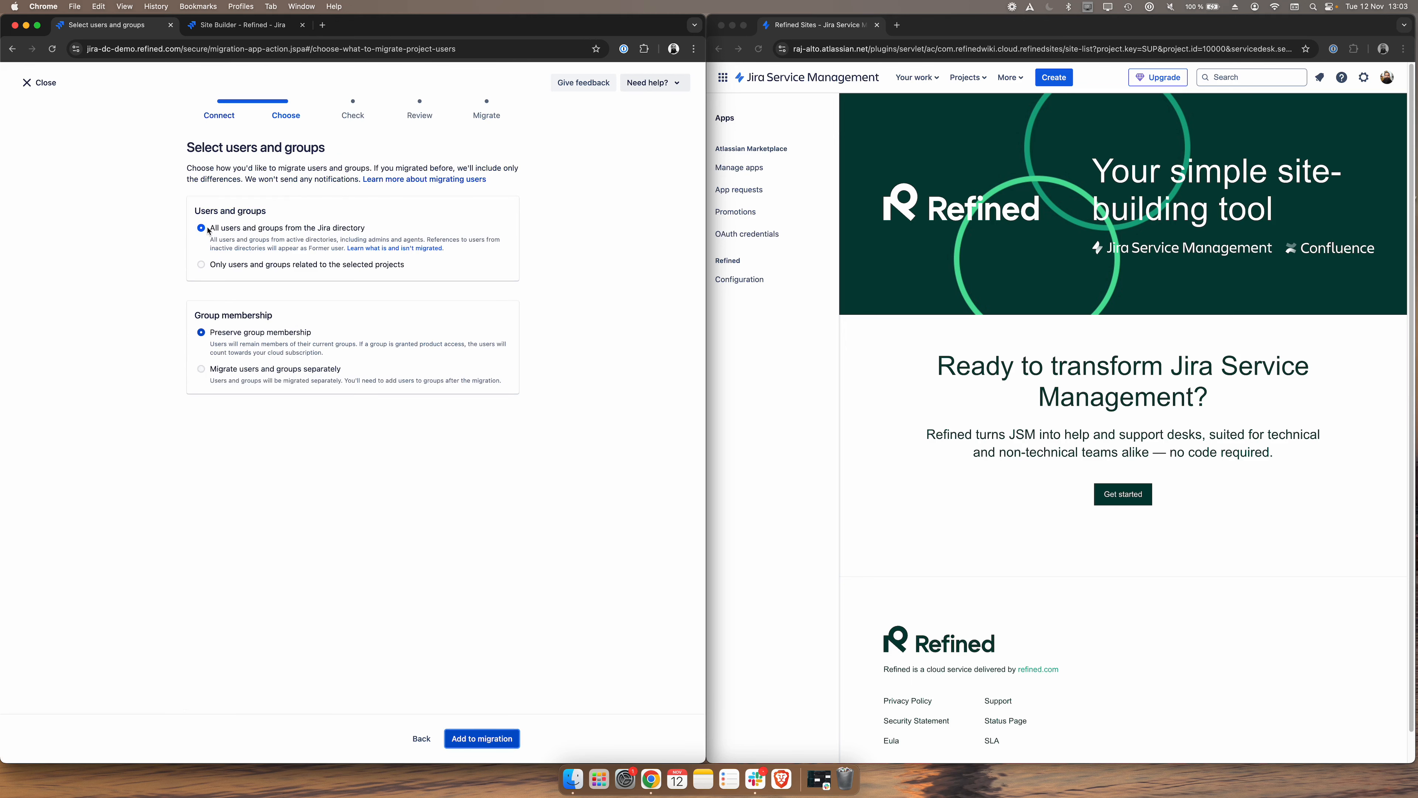
{"action": "left_click", "coordinate": [201, 264]}
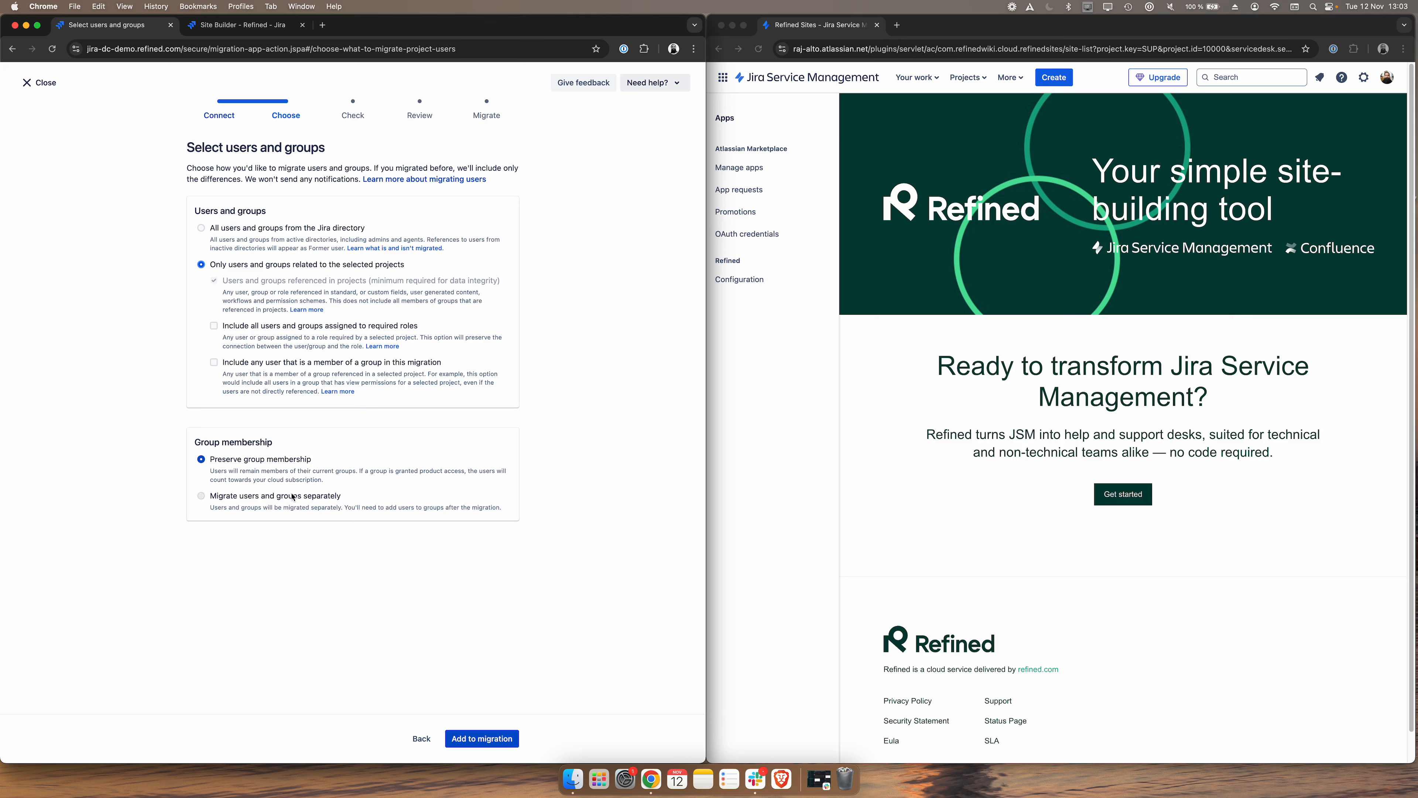
{"action": "left_click", "coordinate": [481, 738]}
Limit the customers being migrated to only those related to the selected projects and apply the choice
{"action": "scroll", "coordinate": [251, 611], "scroll_direction": "down", "scroll_amount": 3}
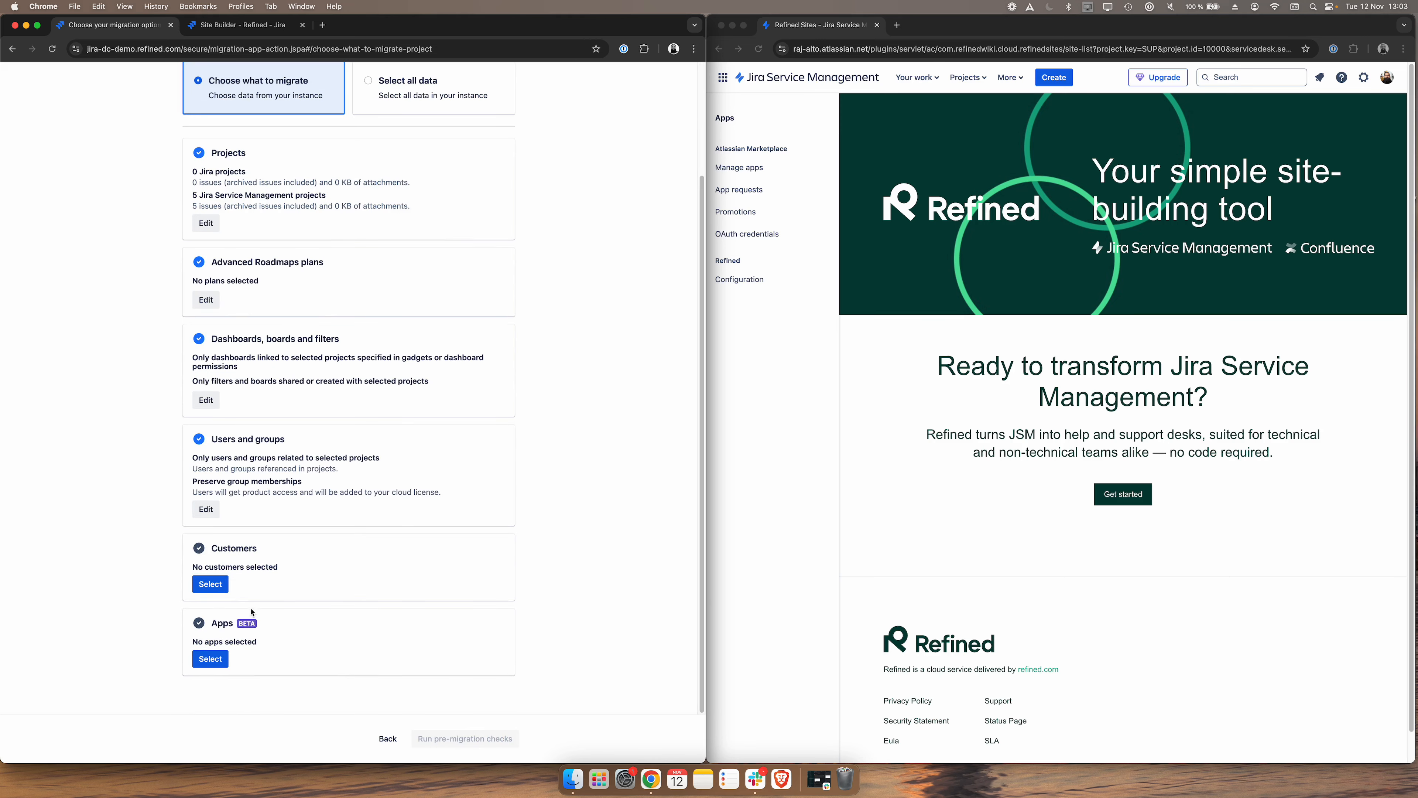
{"action": "left_click", "coordinate": [210, 584]}
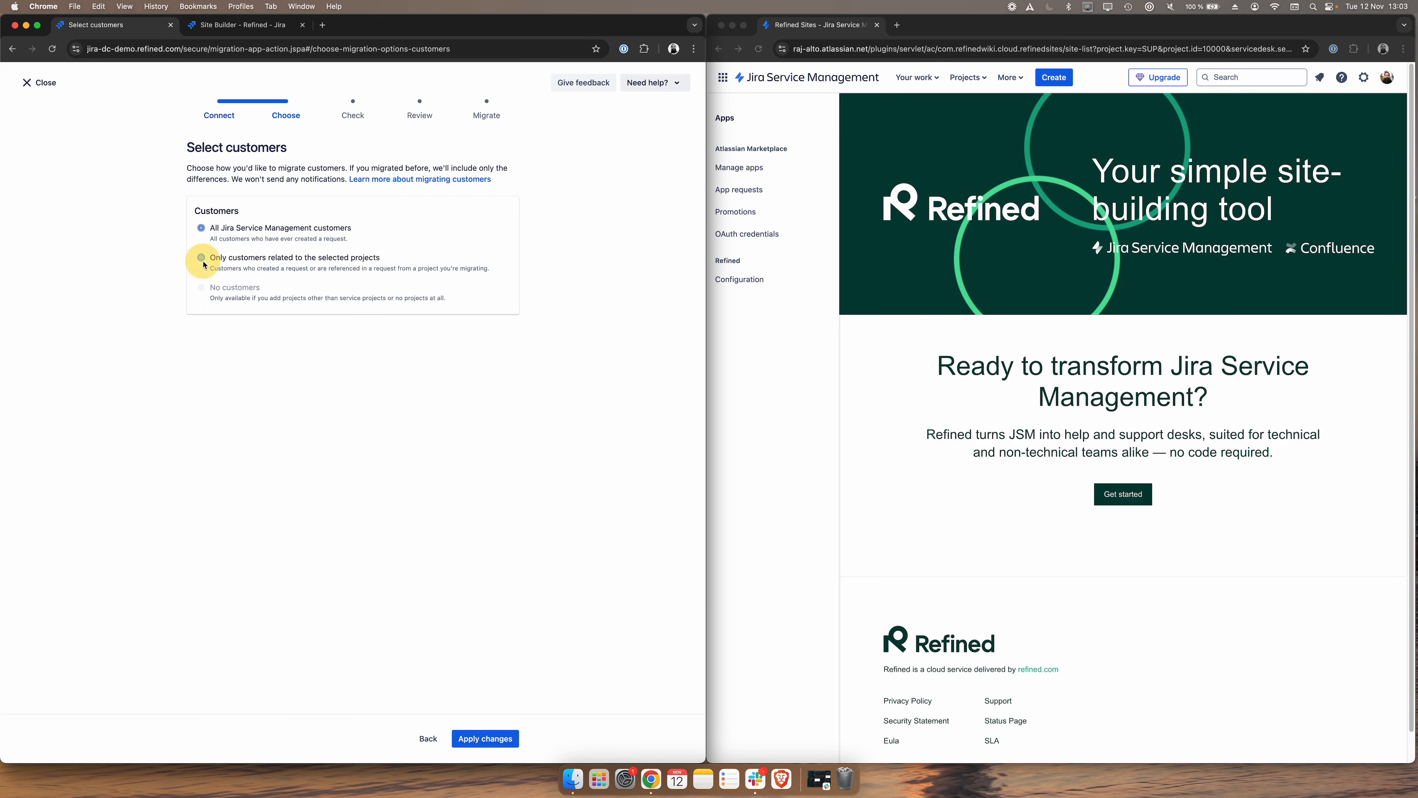
{"action": "left_click", "coordinate": [202, 257]}
{"action": "left_click", "coordinate": [481, 738]}
Set the migration's app selection to None and apply the changes
{"action": "scroll", "coordinate": [455, 573], "scroll_direction": "down", "scroll_amount": 3}
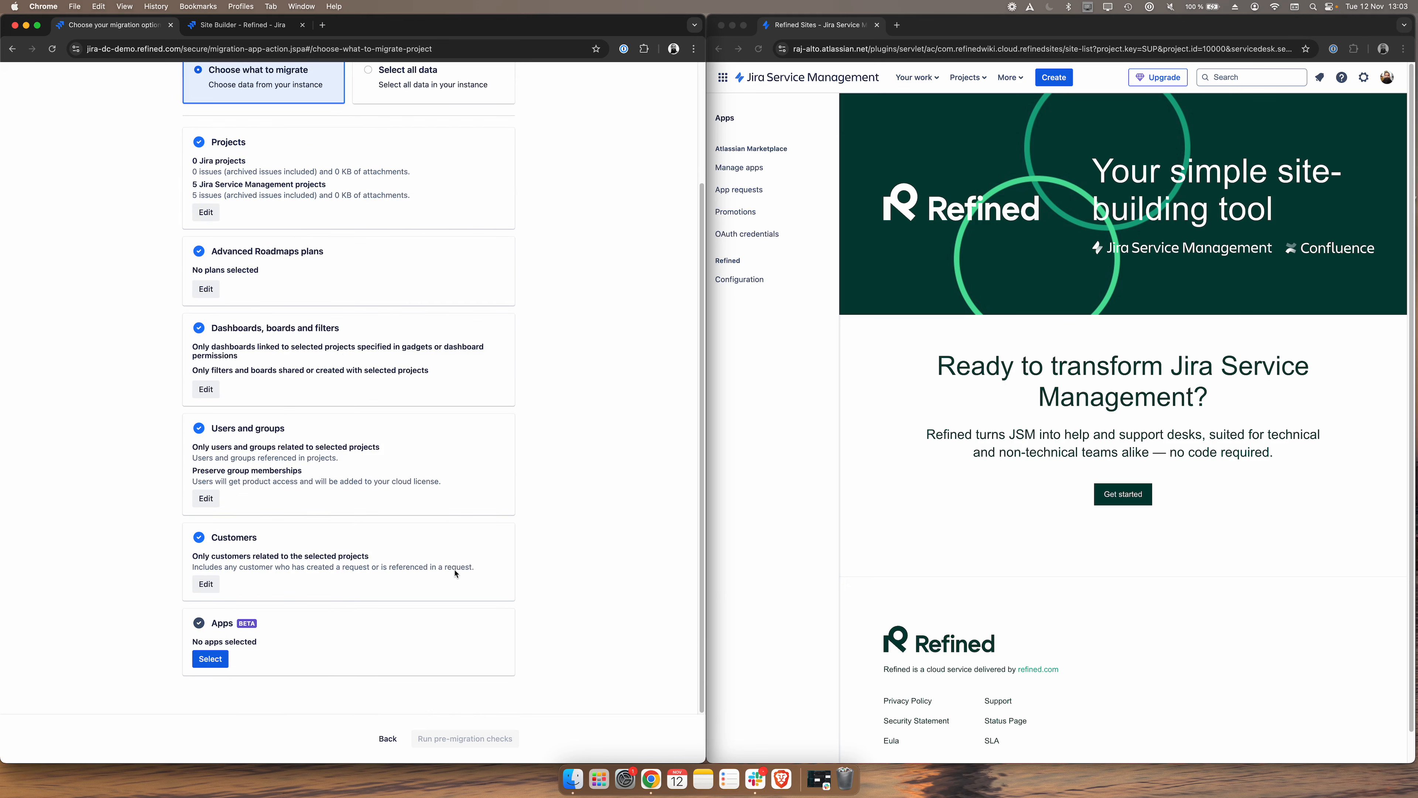
{"action": "left_click", "coordinate": [210, 659]}
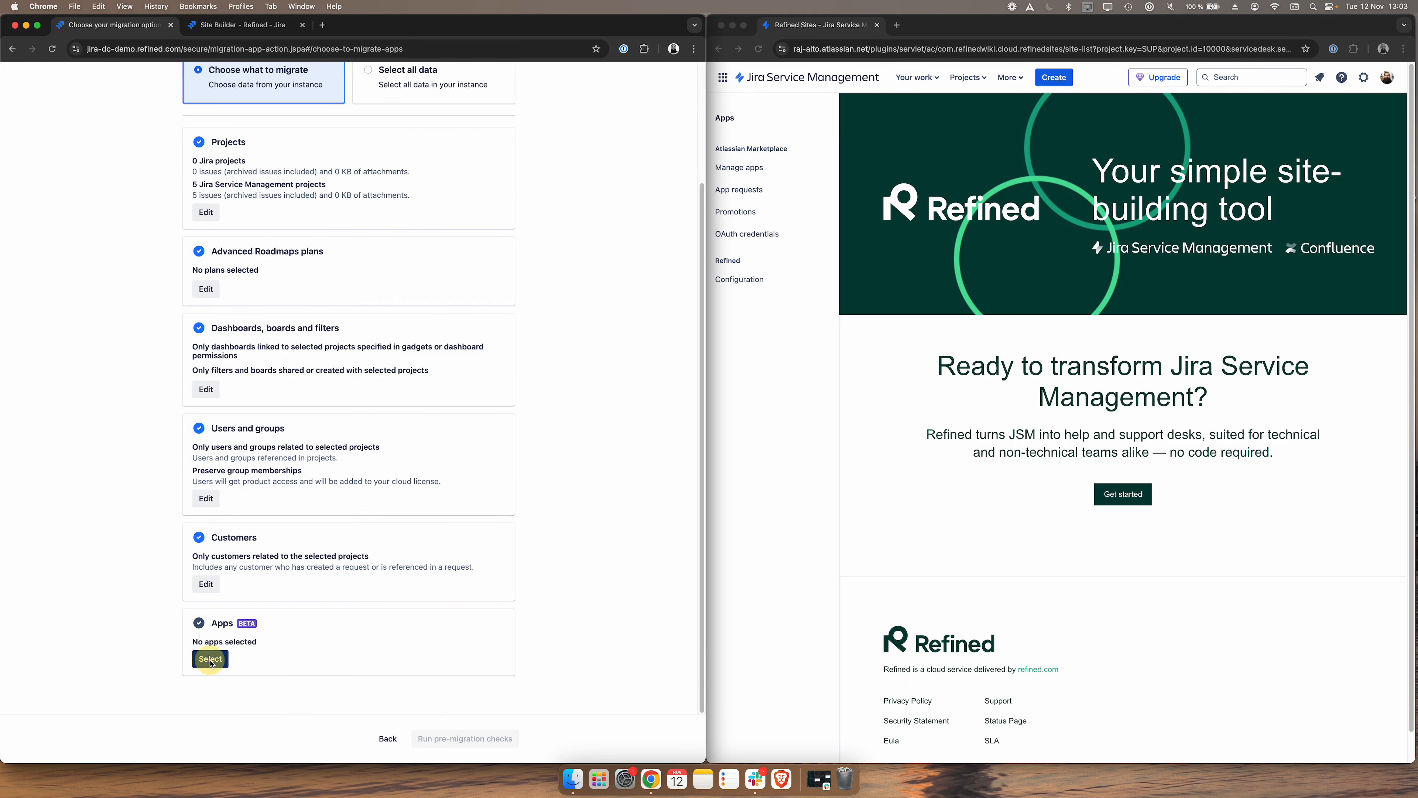
{"action": "left_click", "coordinate": [201, 270]}
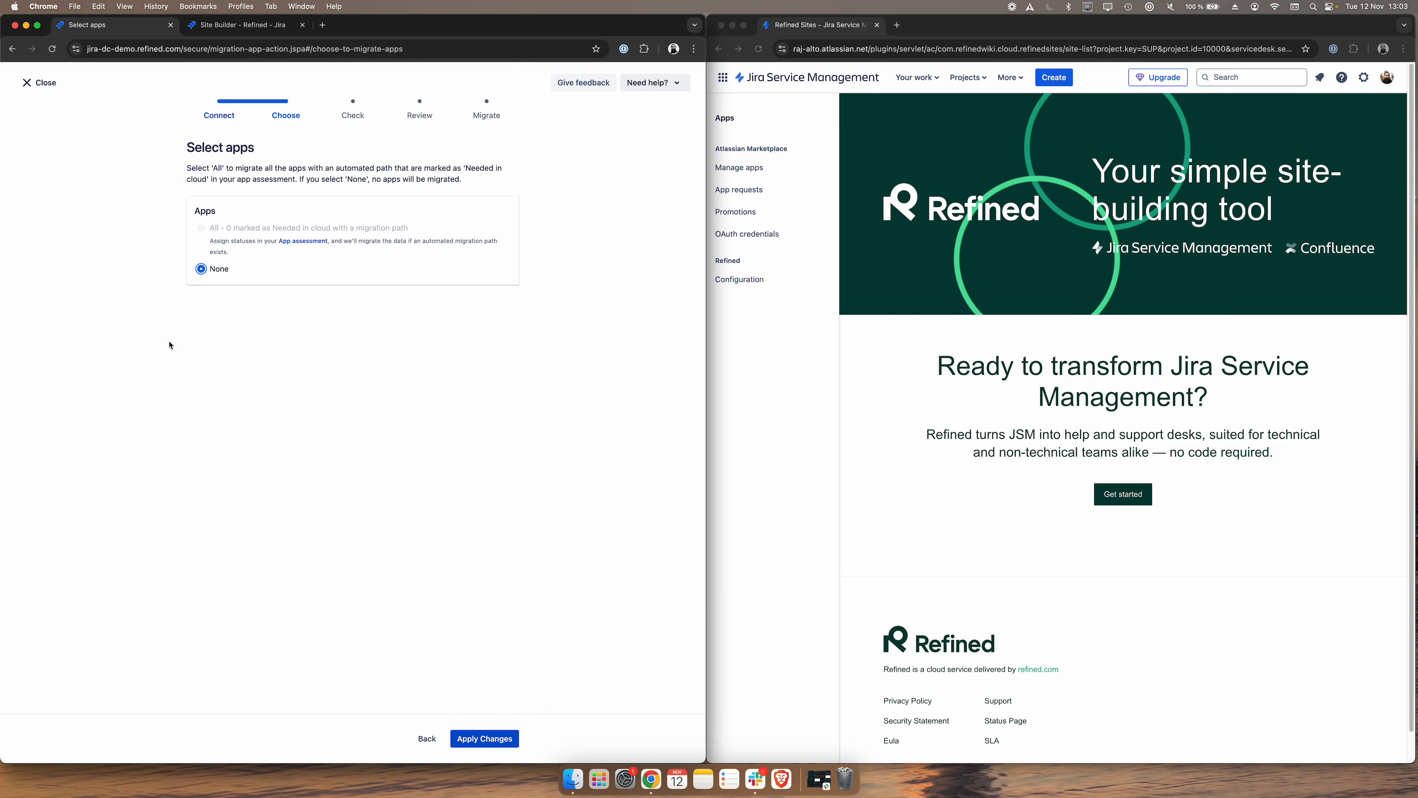
{"action": "left_click", "coordinate": [480, 738]}
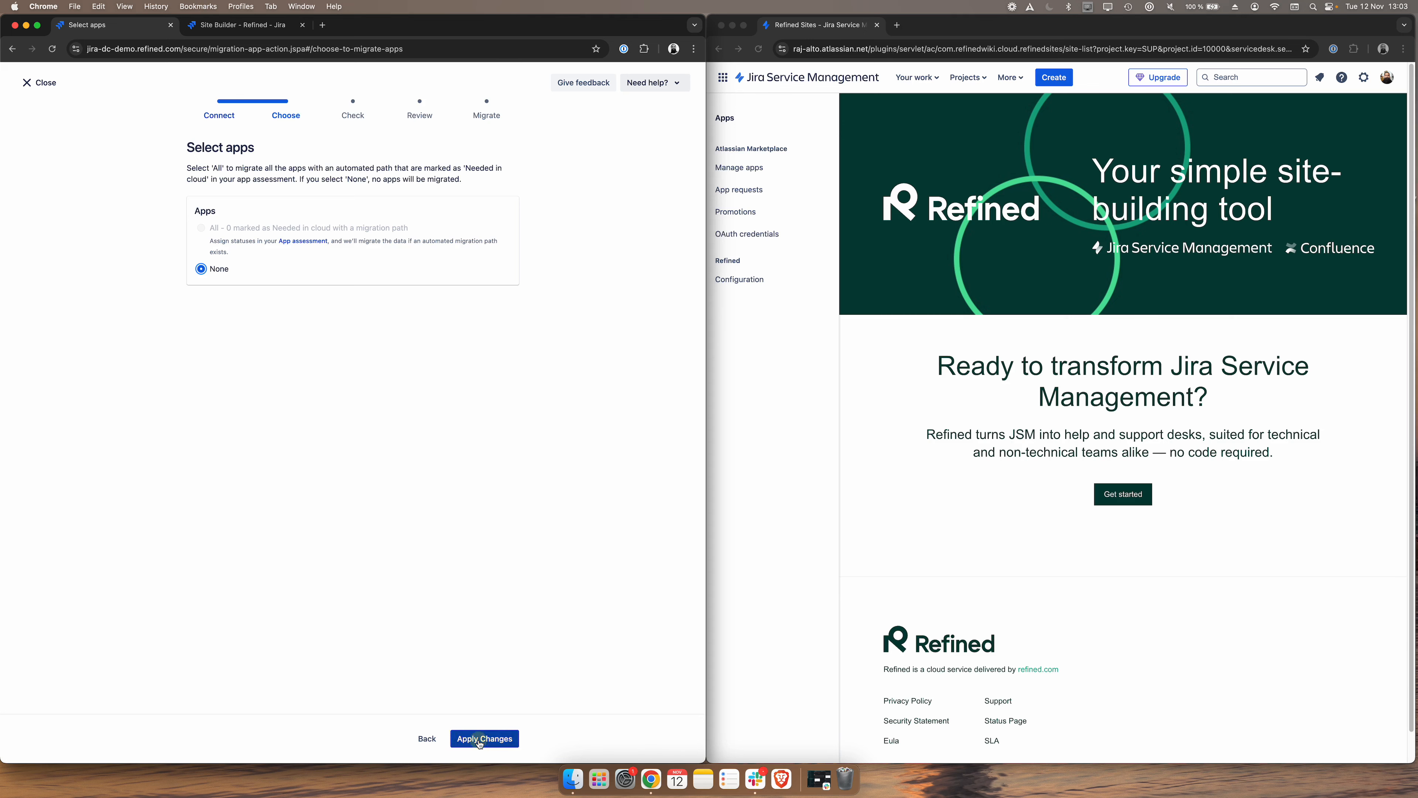
Run the pre-migration checks and review the system, users and groups, customers and projects results
{"action": "scroll", "coordinate": [464, 745], "scroll_direction": "down", "scroll_amount": 5}
{"action": "left_click", "coordinate": [465, 739]}
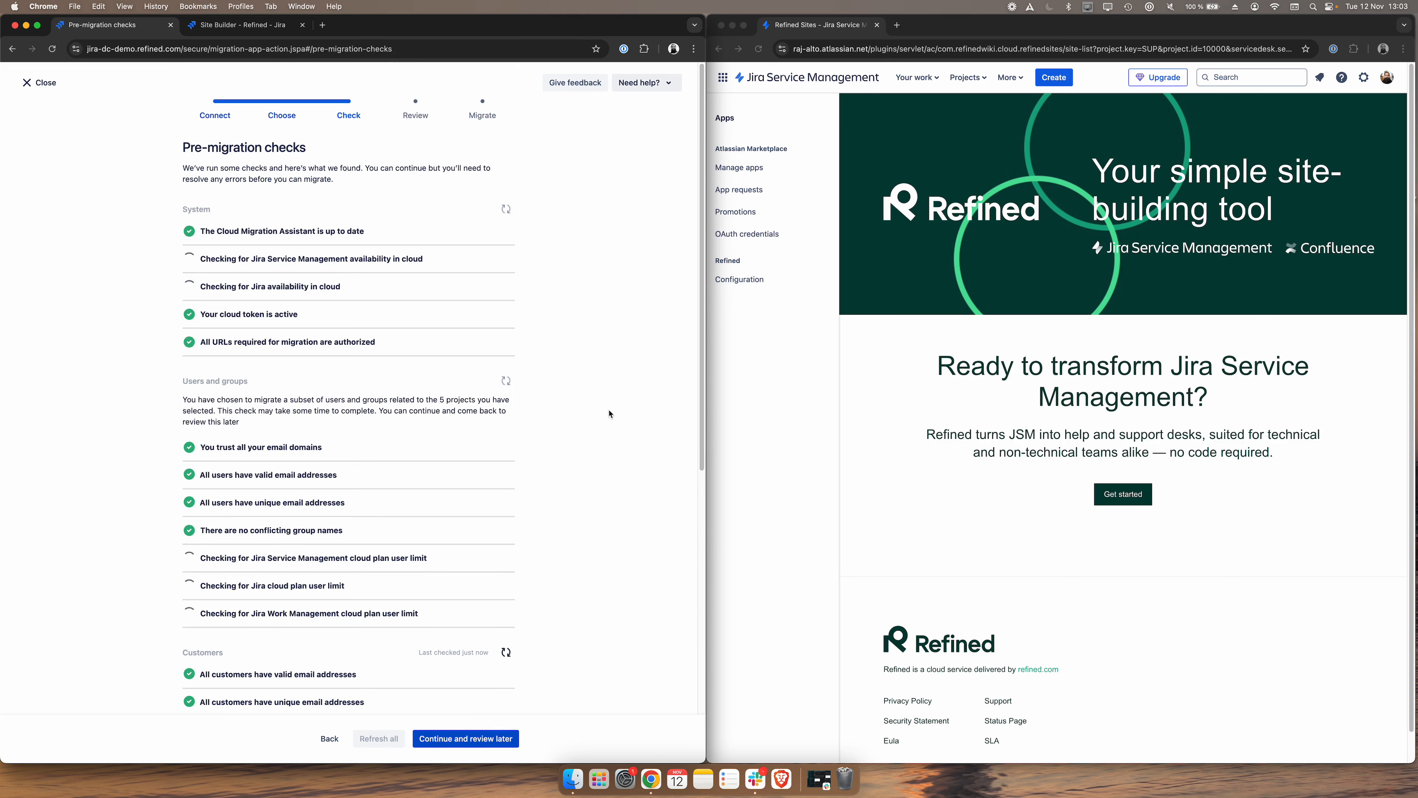
{"action": "scroll", "coordinate": [609, 413], "scroll_direction": "down", "scroll_amount": 1}
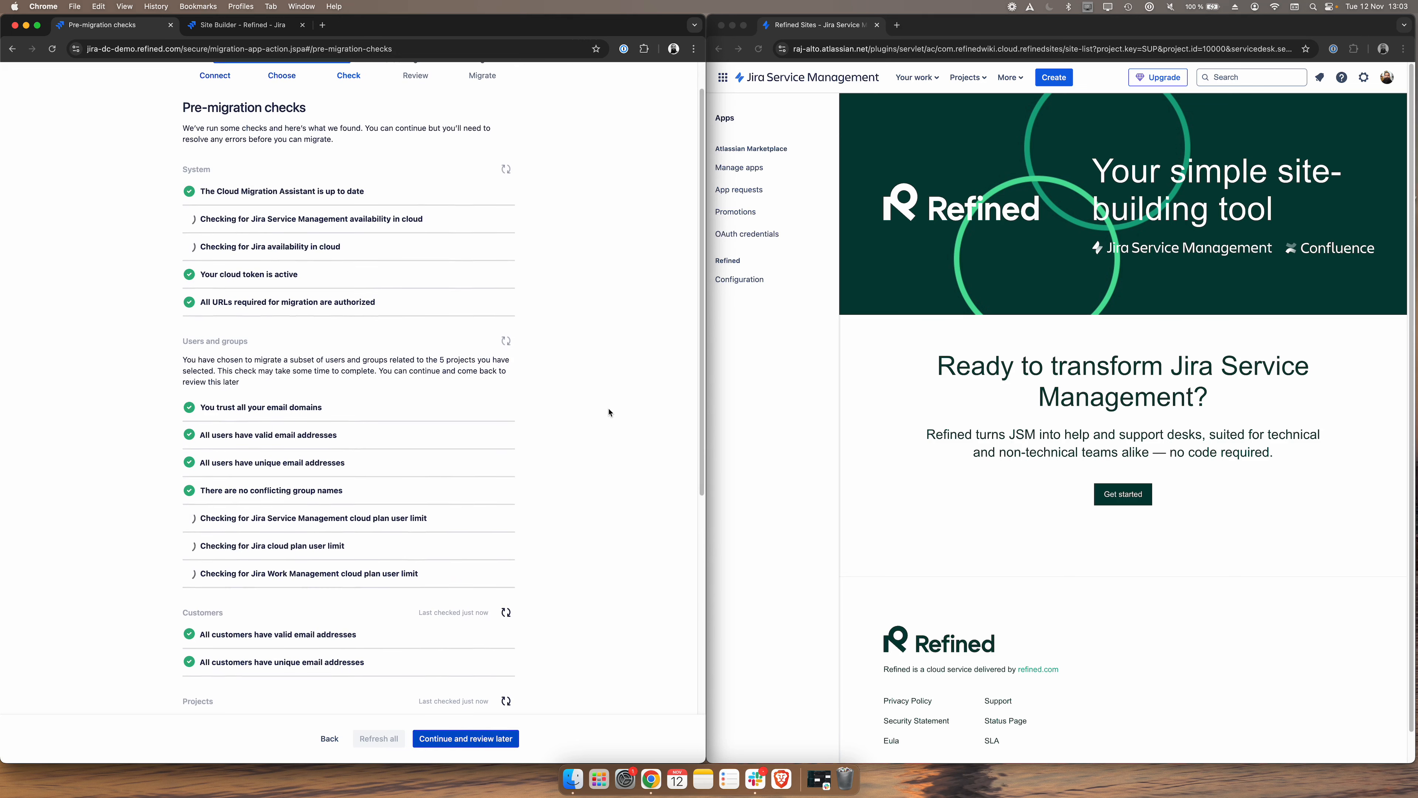
{"action": "scroll", "coordinate": [609, 413], "scroll_direction": "down", "scroll_amount": 5}
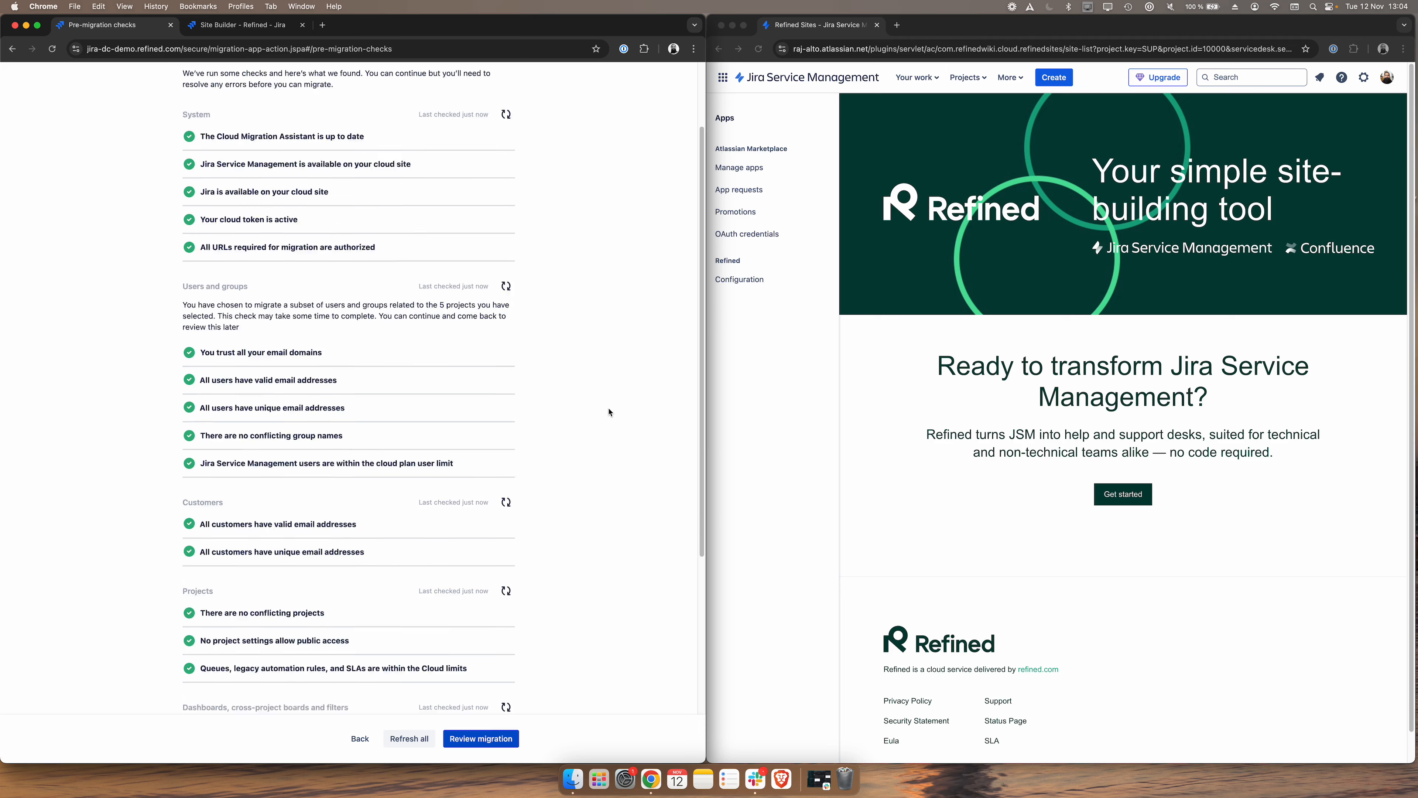
Review the migration summary with its five MIG service projects and run the migration
{"action": "left_click", "coordinate": [482, 739]}
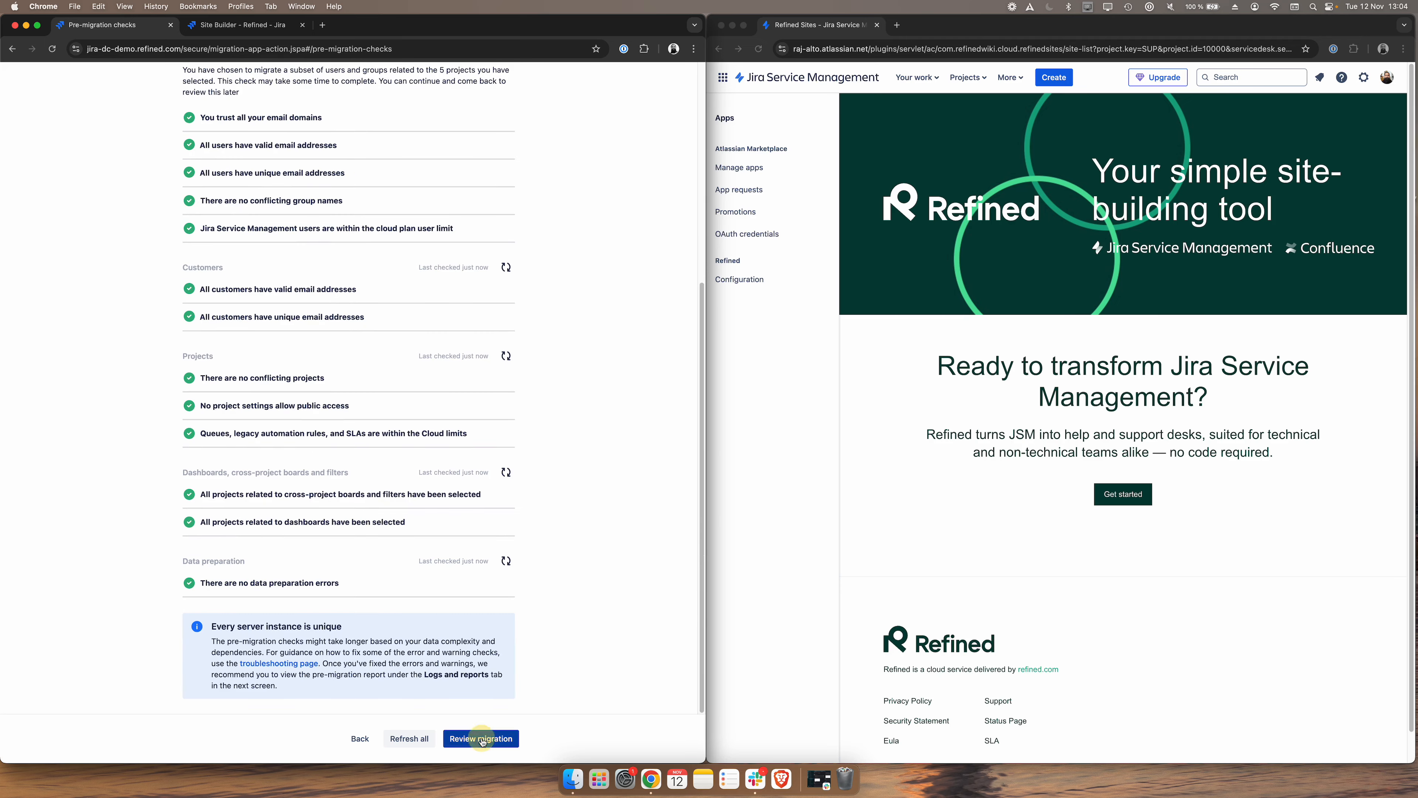
{"action": "scroll", "coordinate": [611, 507], "scroll_direction": "down", "scroll_amount": 7}
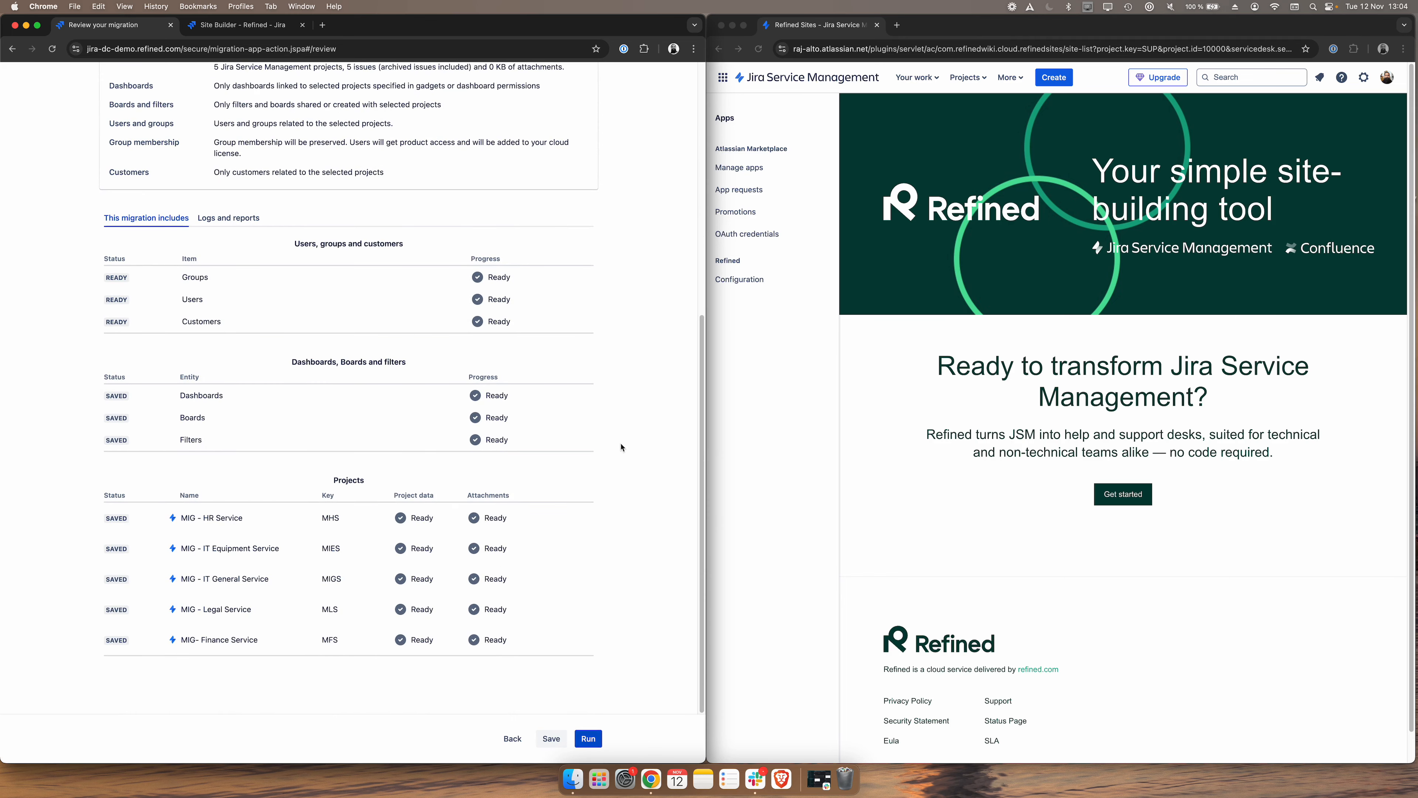
{"action": "left_click", "coordinate": [588, 737]}
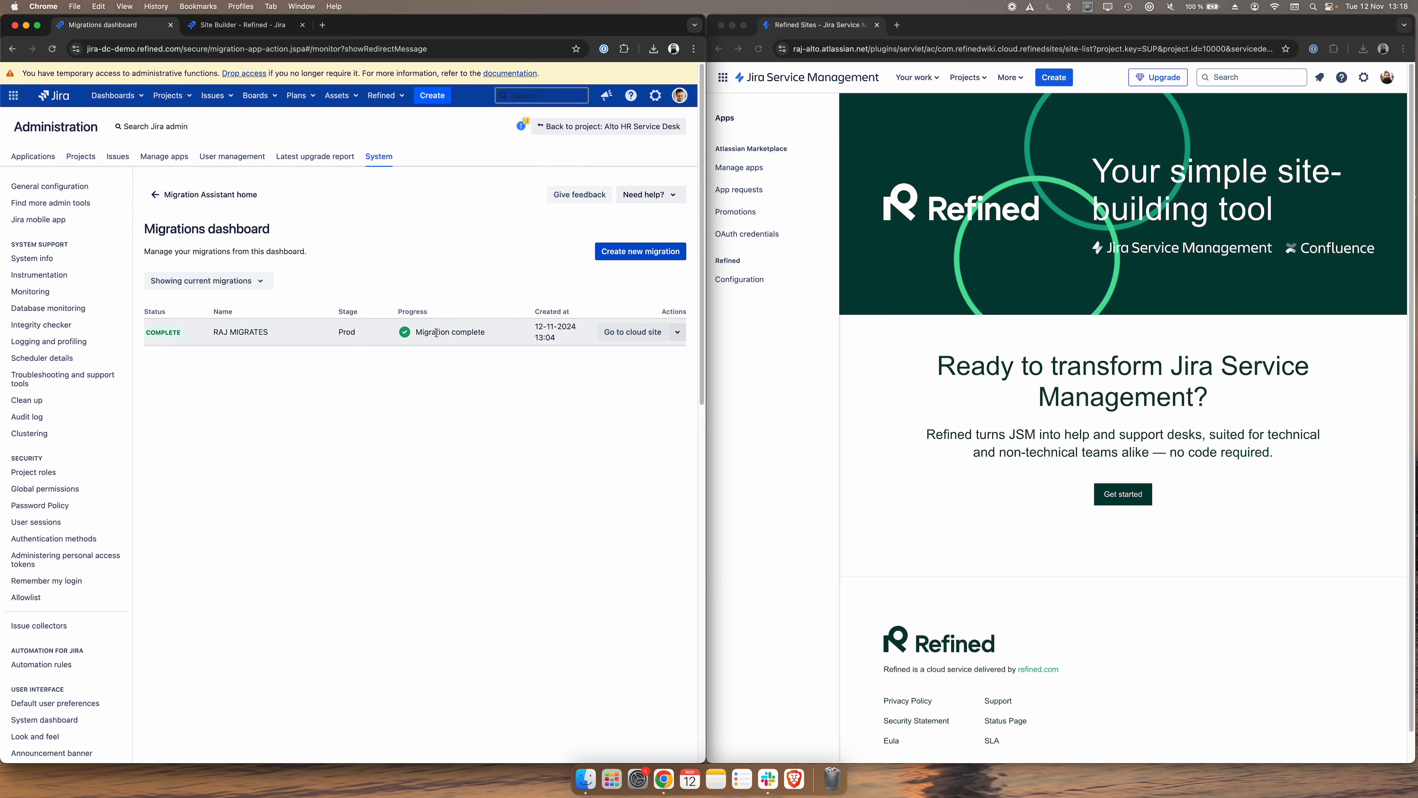
Reload the cloud site and list all its projects to check the migrated MIG service projects
{"action": "left_click", "coordinate": [758, 52]}
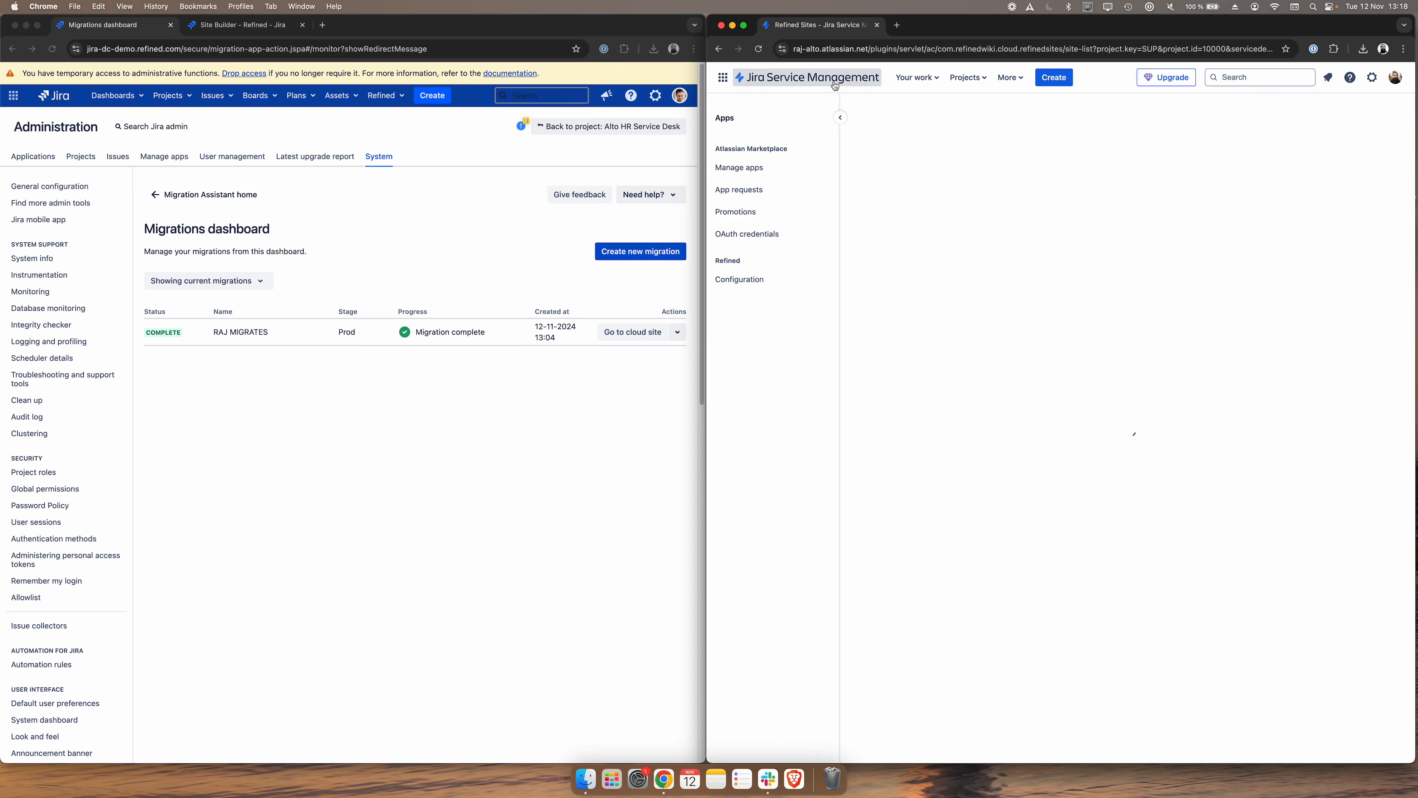
{"action": "left_click", "coordinate": [835, 85]}
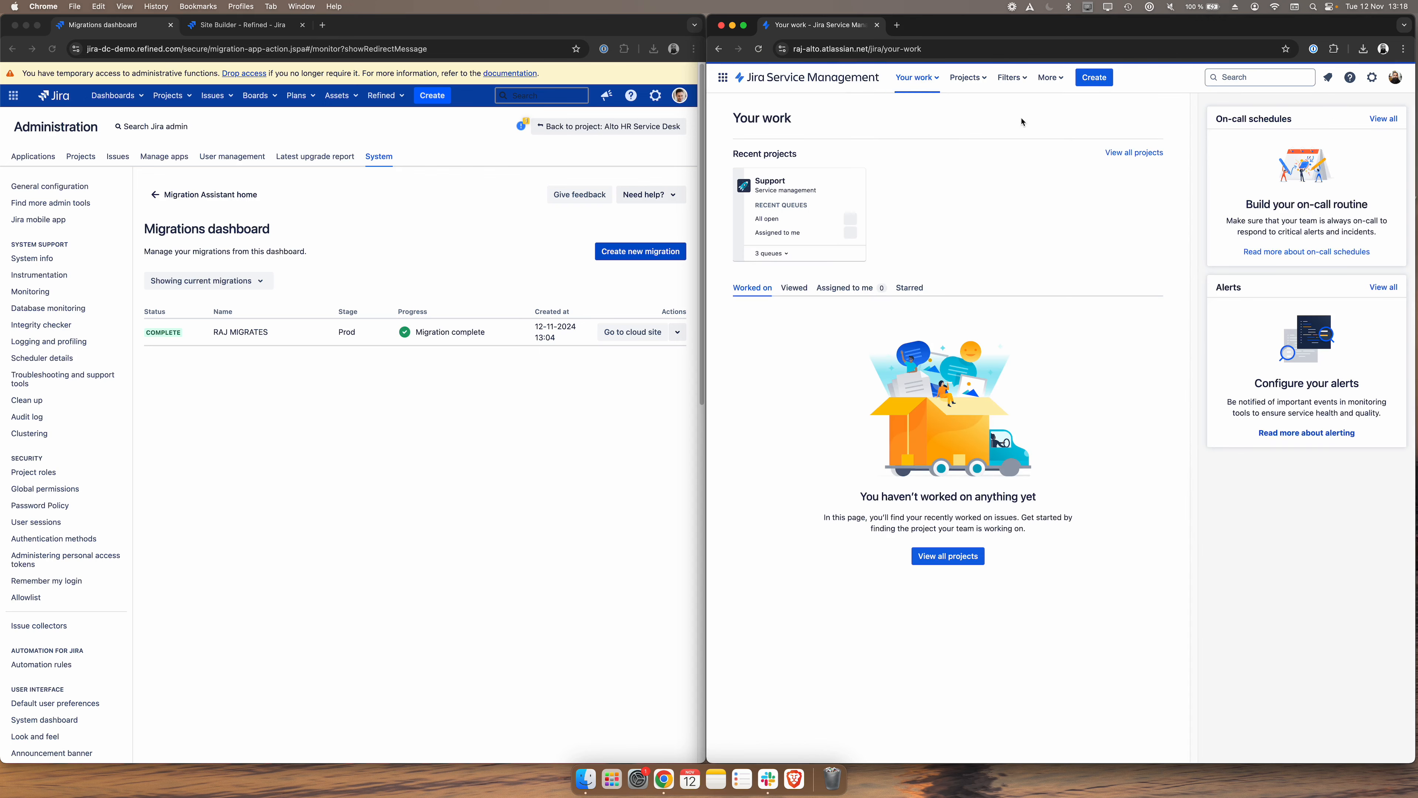
{"action": "left_click", "coordinate": [969, 77]}
{"action": "left_click", "coordinate": [997, 218]}
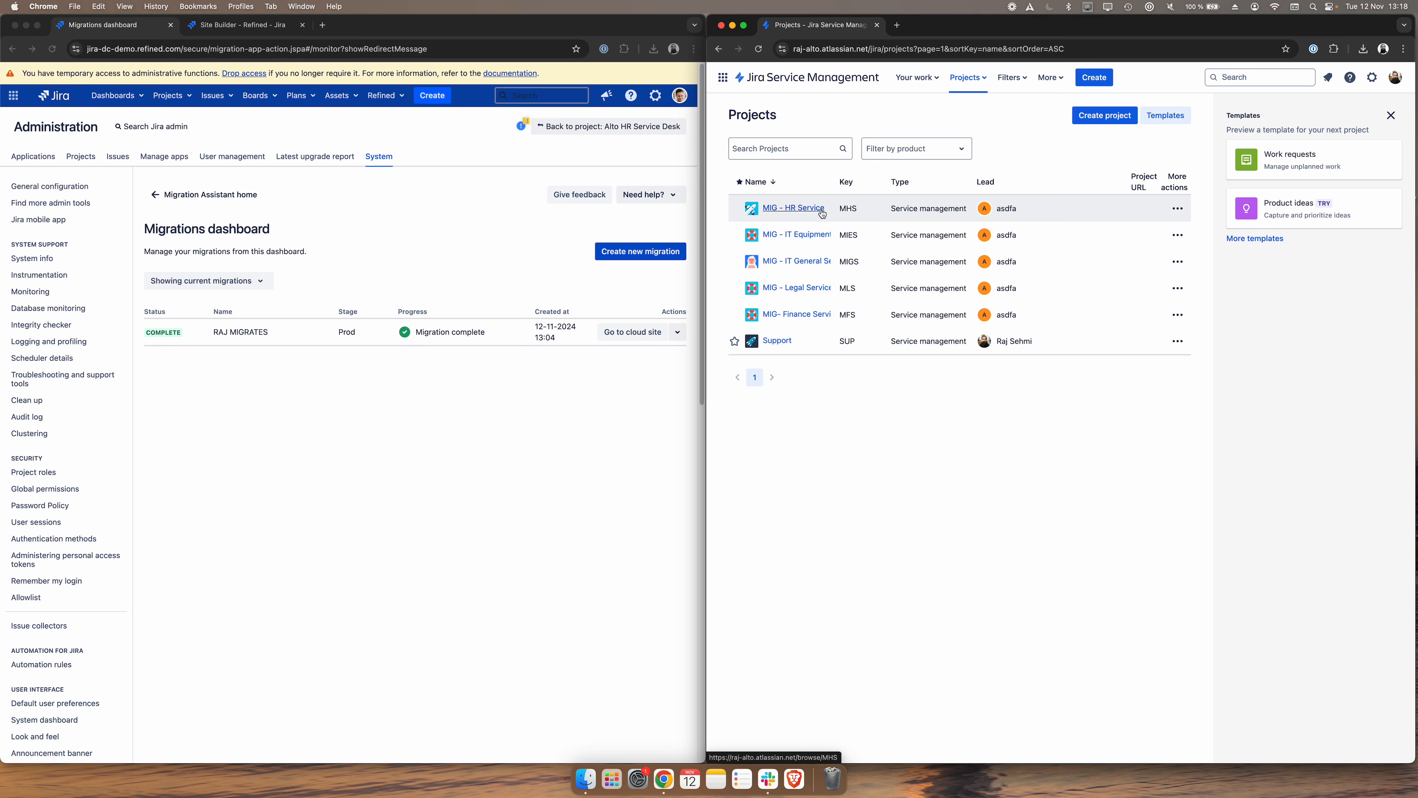
Open the Refined Sites app on the cloud site and get started to reach its site management page
{"action": "left_click", "coordinate": [1063, 82]}
{"action": "left_click", "coordinate": [1083, 174]}
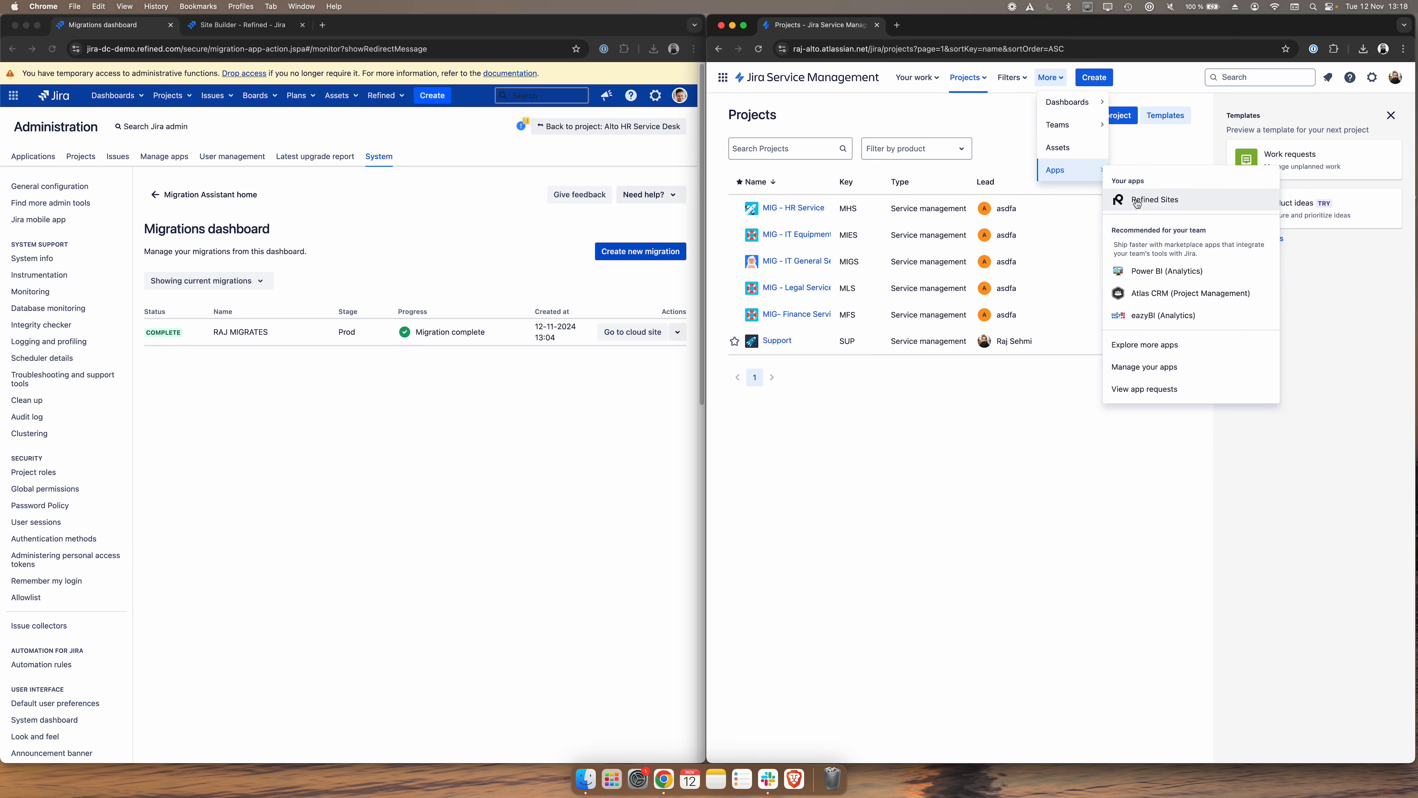
{"action": "left_click", "coordinate": [1137, 201]}
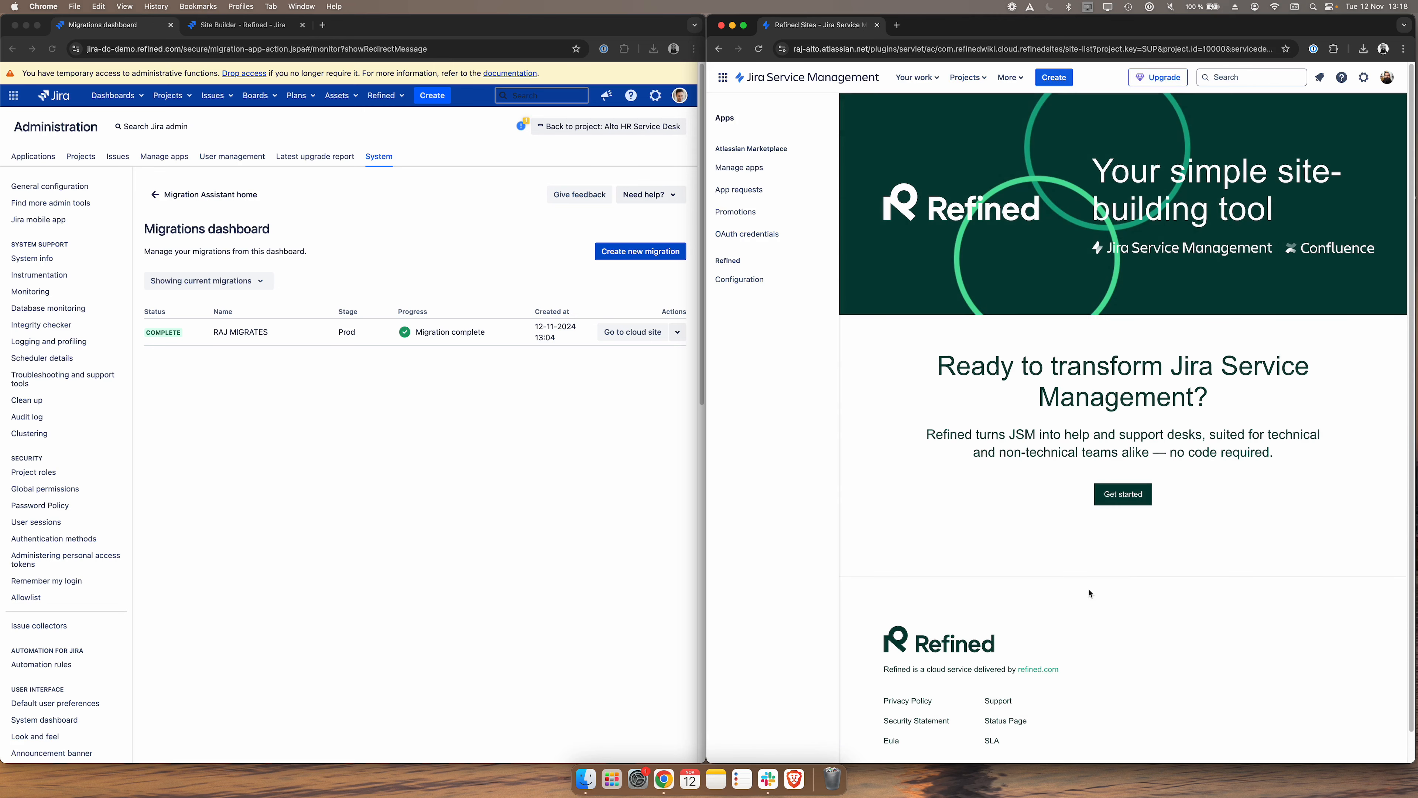
{"action": "left_click", "coordinate": [1124, 502]}
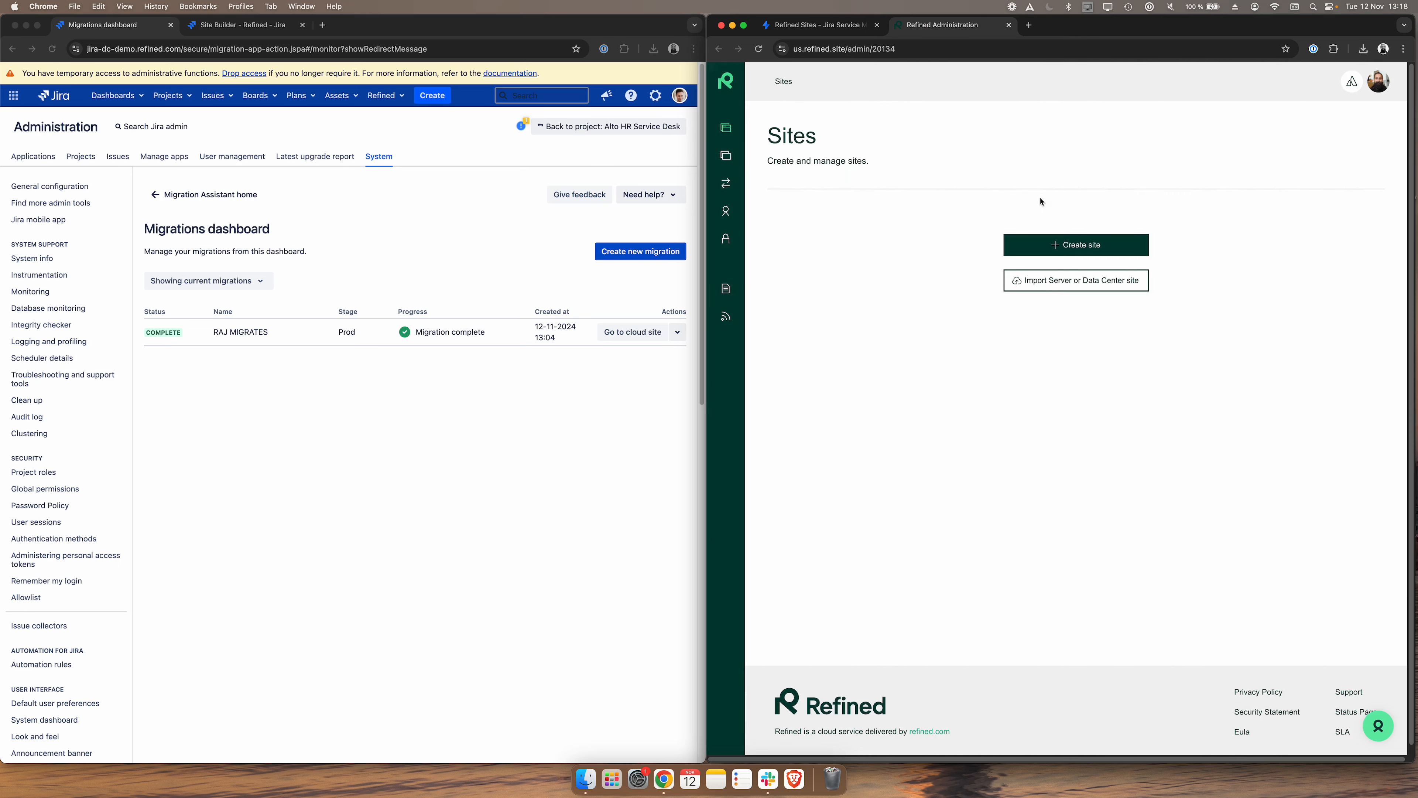
Open Refined Administration on the Data Center instance and list all projects on the cloud site beside it
{"action": "left_click", "coordinate": [454, 246]}
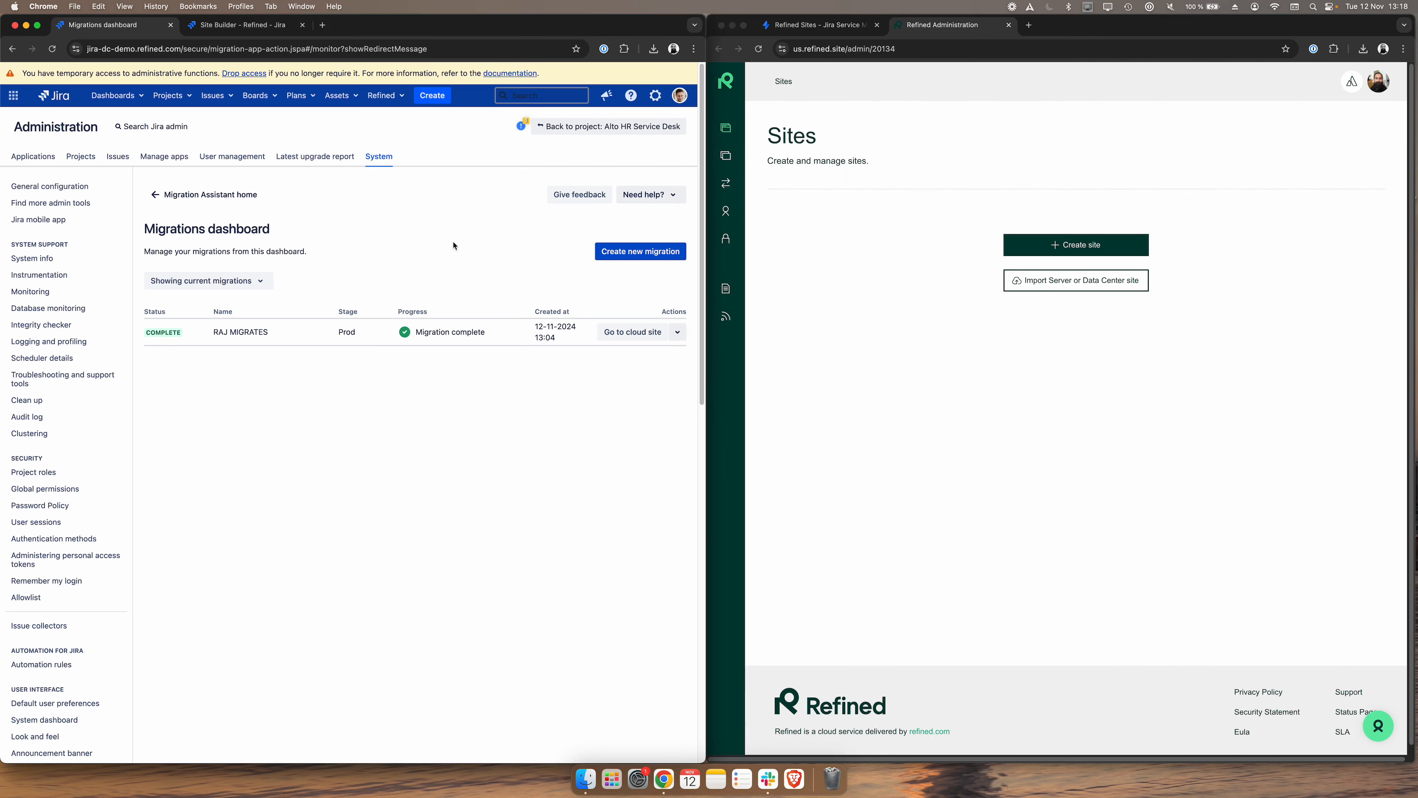
{"action": "left_click", "coordinate": [400, 96]}
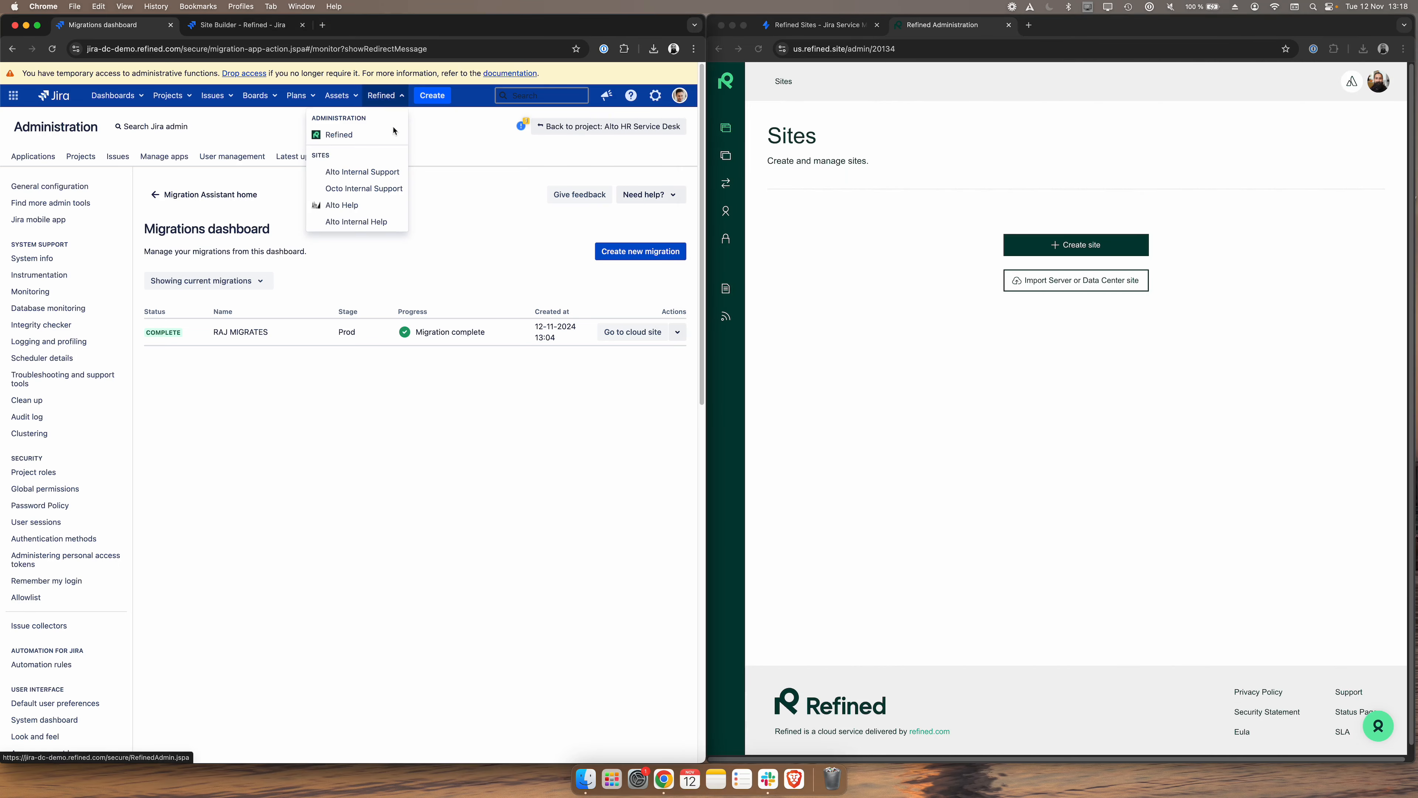
{"action": "left_click", "coordinate": [350, 138]}
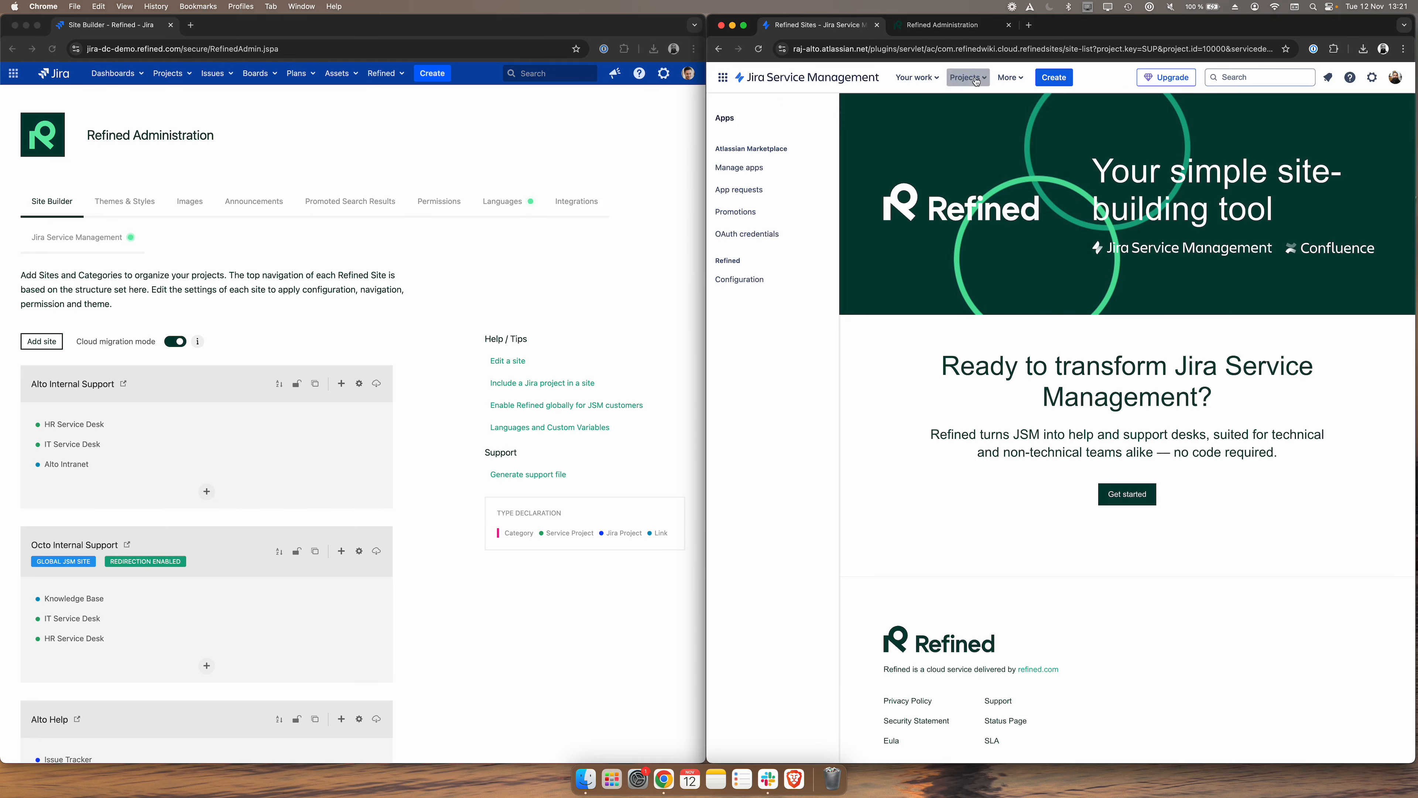
{"action": "left_click", "coordinate": [967, 77]}
{"action": "left_click", "coordinate": [996, 216]}
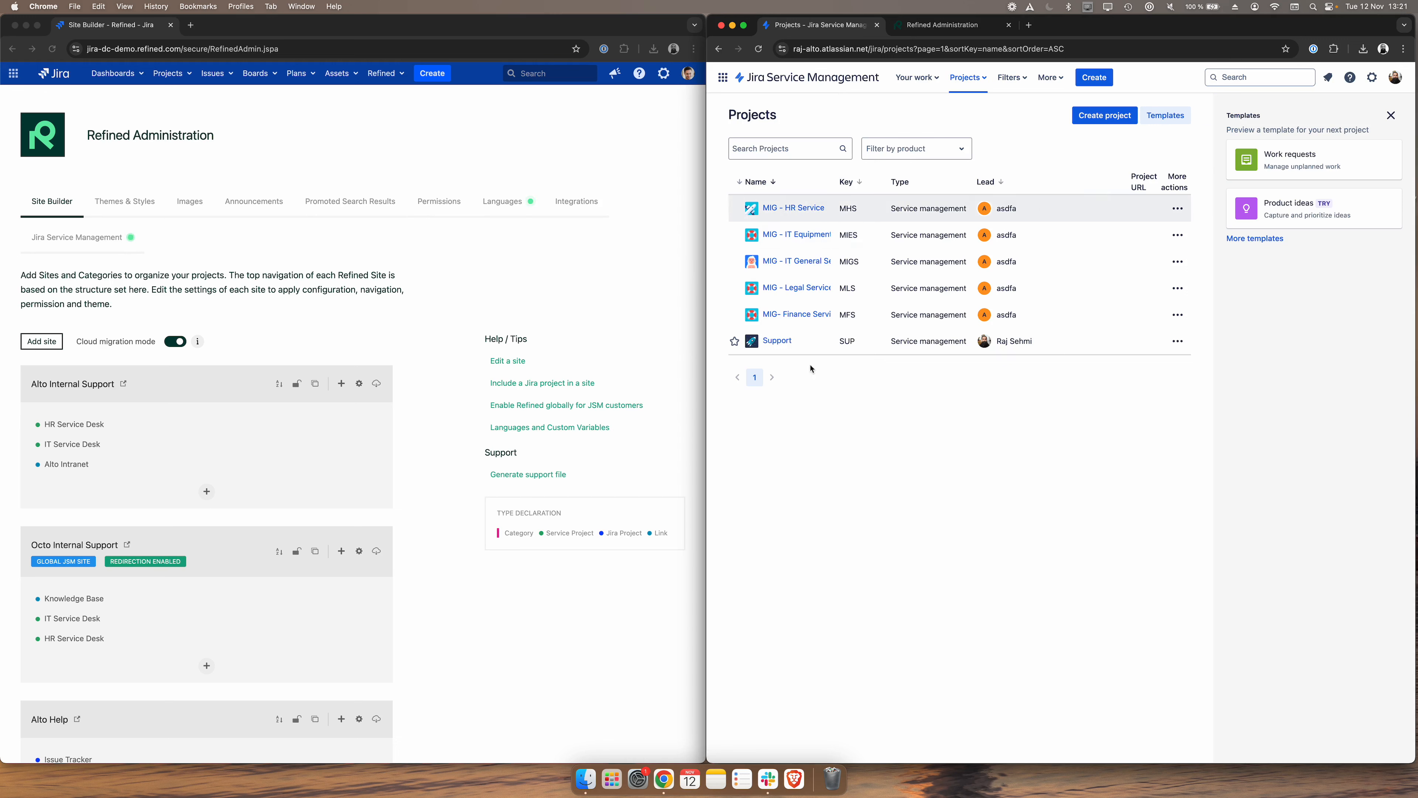
Start migrating the Alto Internal Help site to Cloud and continue to the link setup stage
{"action": "left_click", "coordinate": [448, 345]}
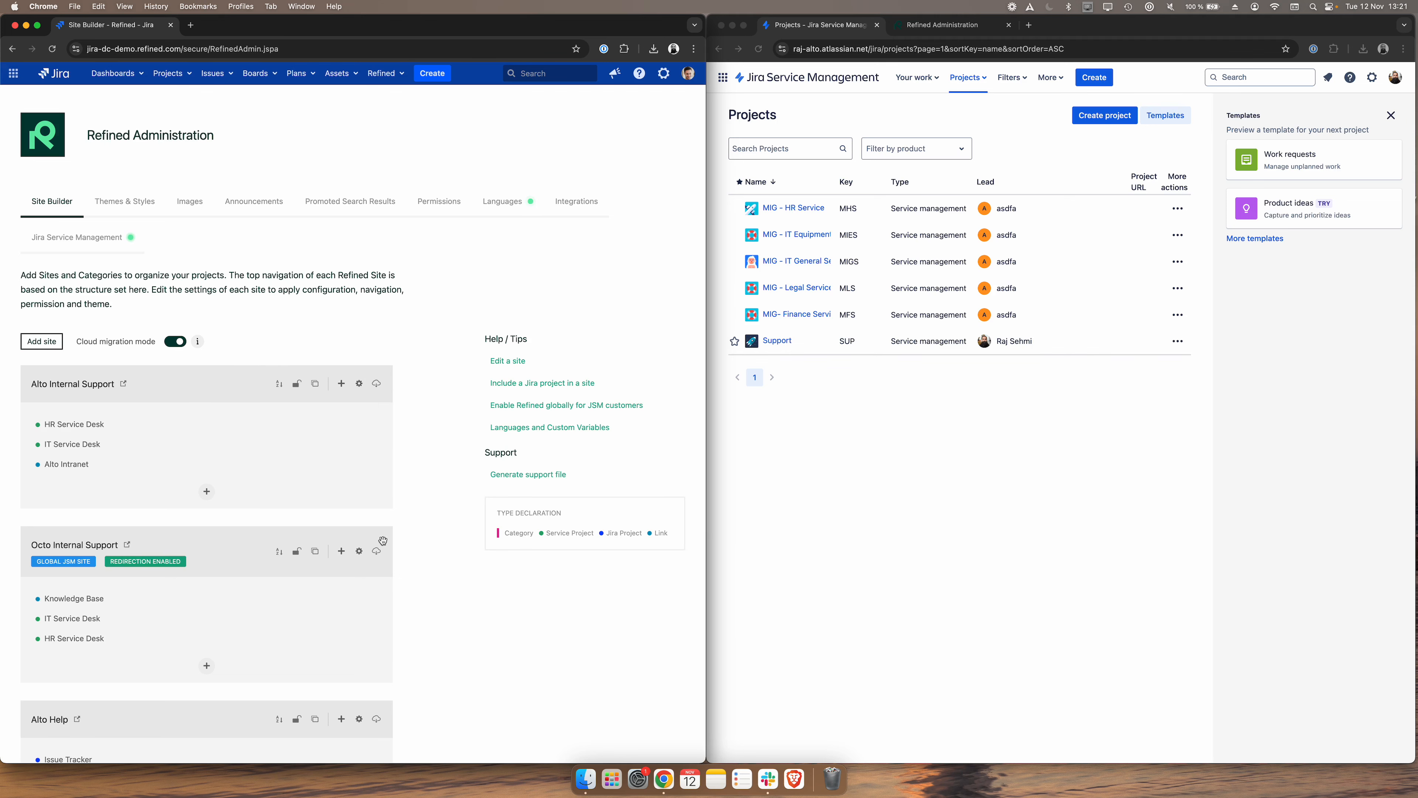
{"action": "scroll", "coordinate": [380, 555], "scroll_direction": "down", "scroll_amount": 10}
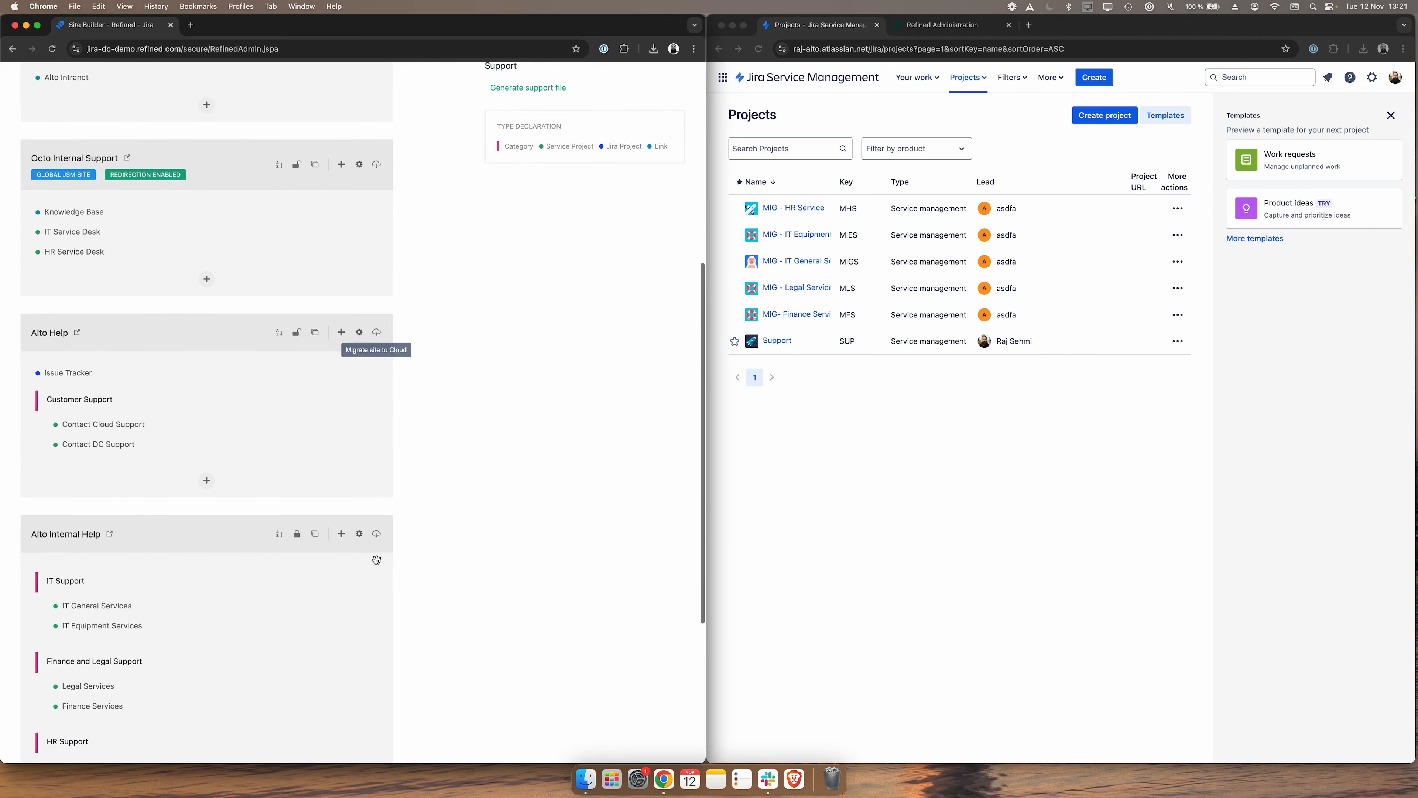
{"action": "scroll", "coordinate": [377, 564], "scroll_direction": "down", "scroll_amount": 3}
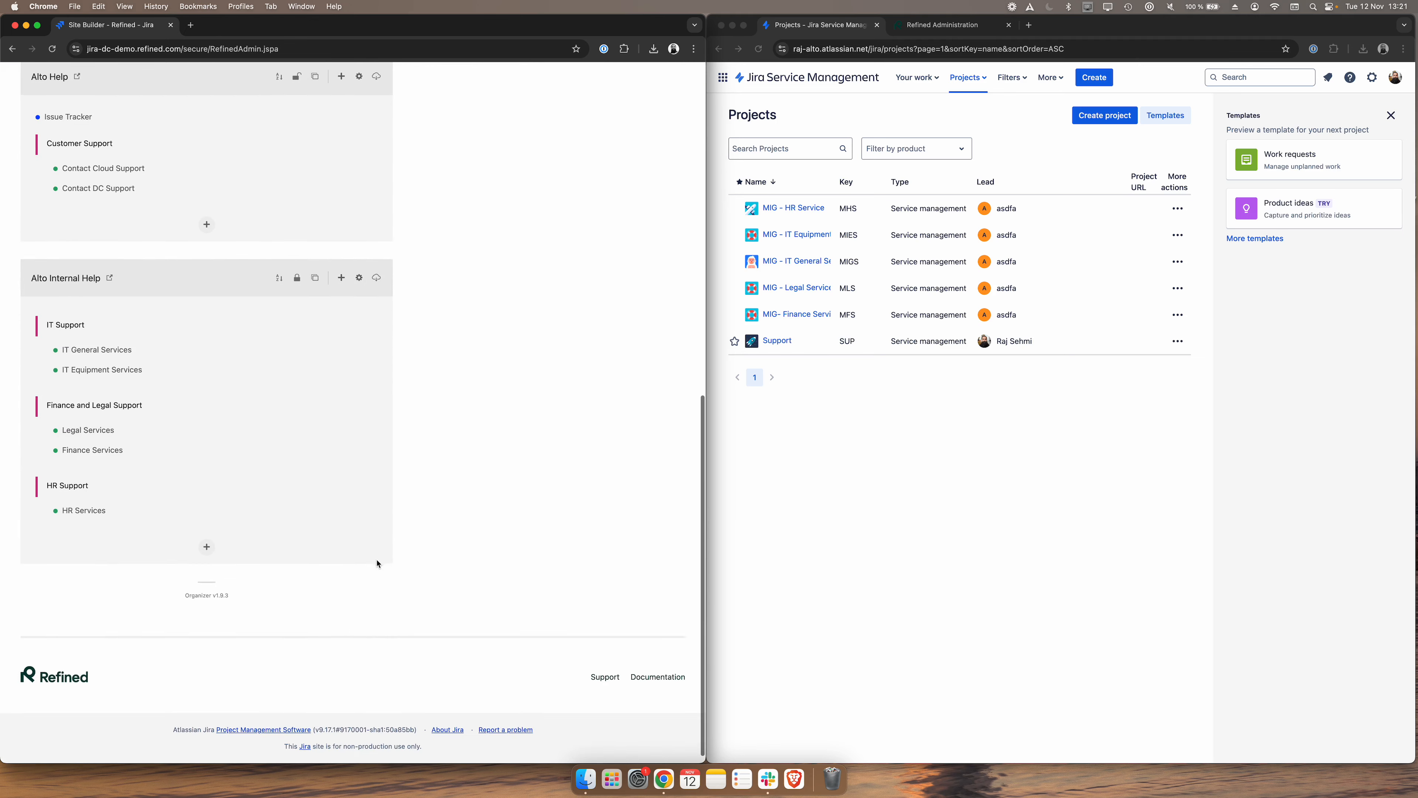
{"action": "left_click", "coordinate": [377, 279]}
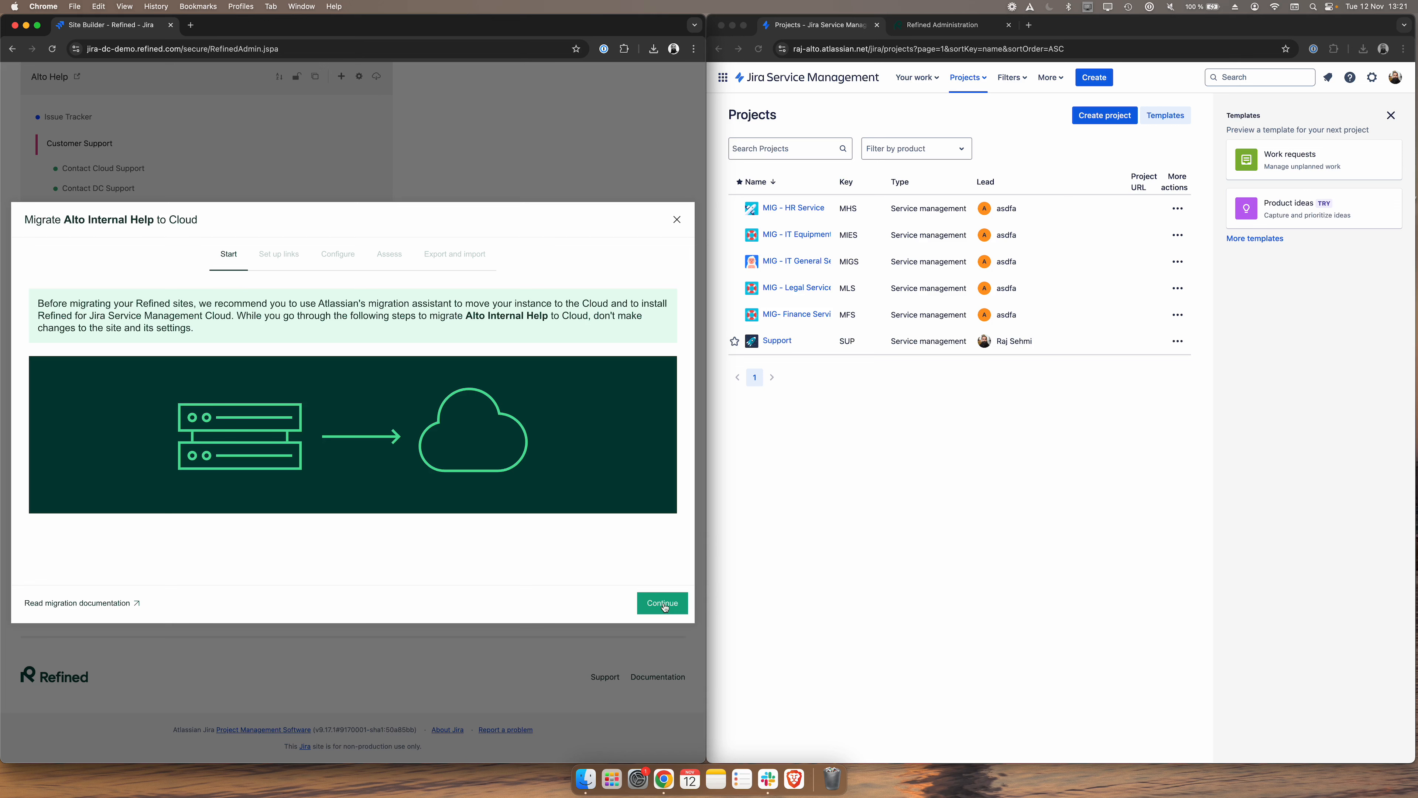
{"action": "left_click", "coordinate": [663, 604]}
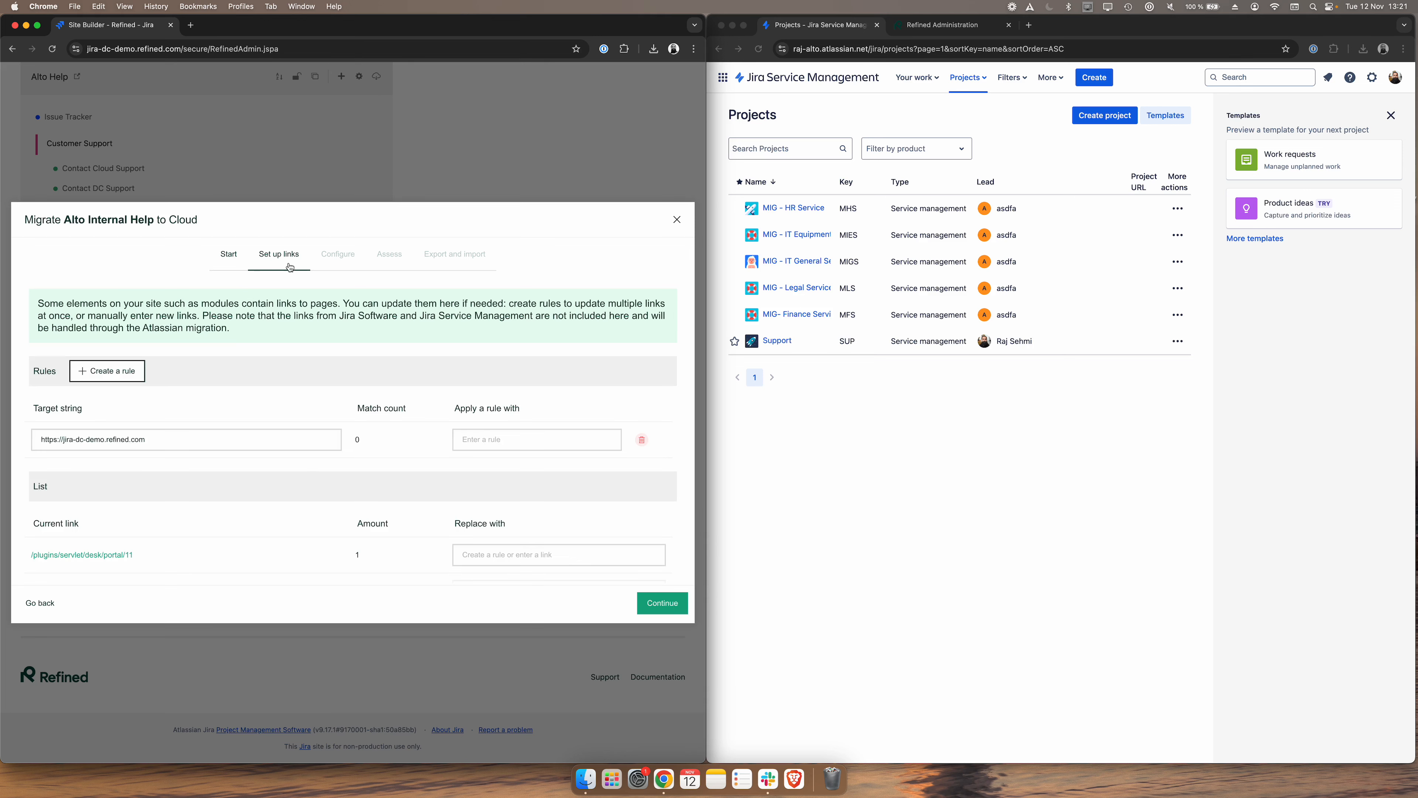
{"action": "scroll", "coordinate": [329, 421], "scroll_direction": "down", "scroll_amount": 3}
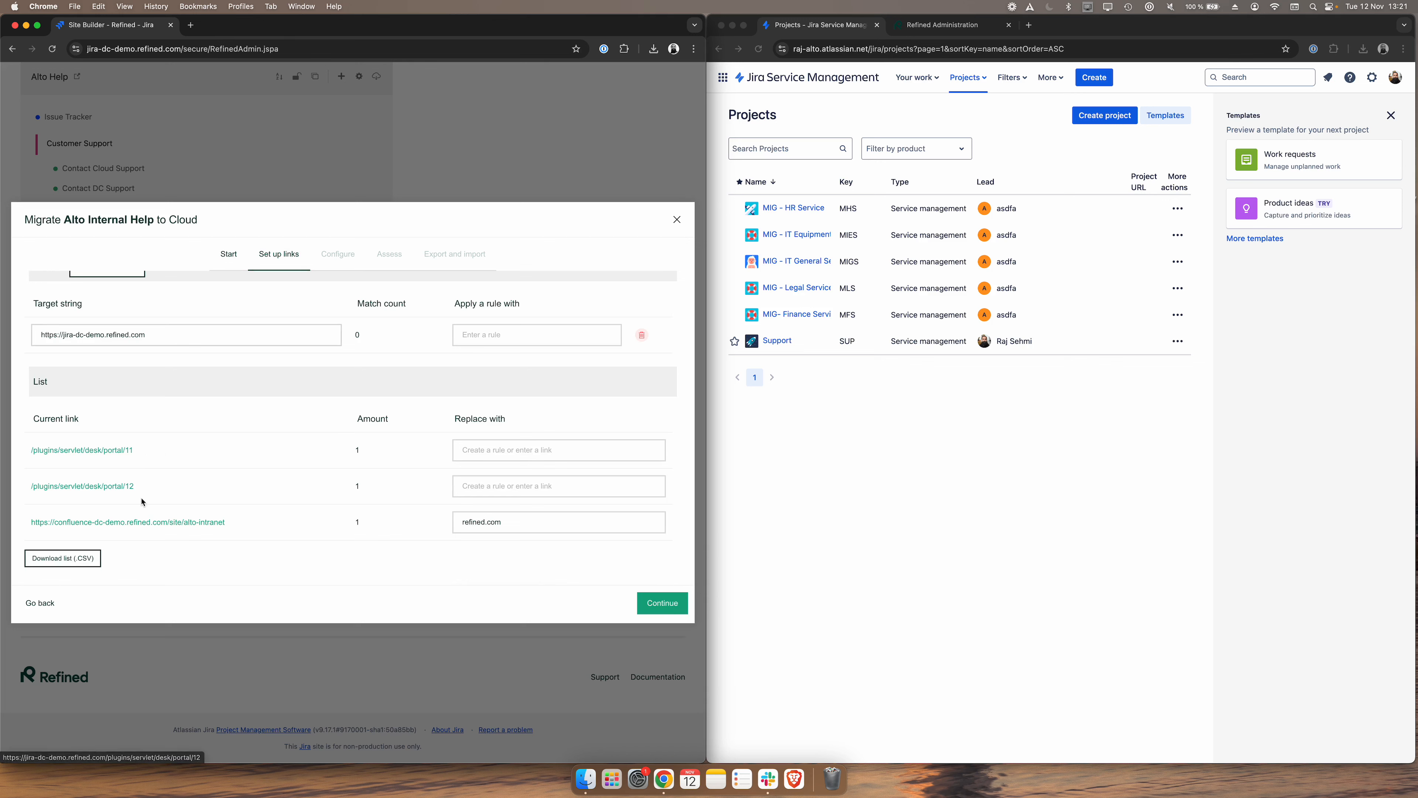
{"action": "double_click", "coordinate": [495, 524]}
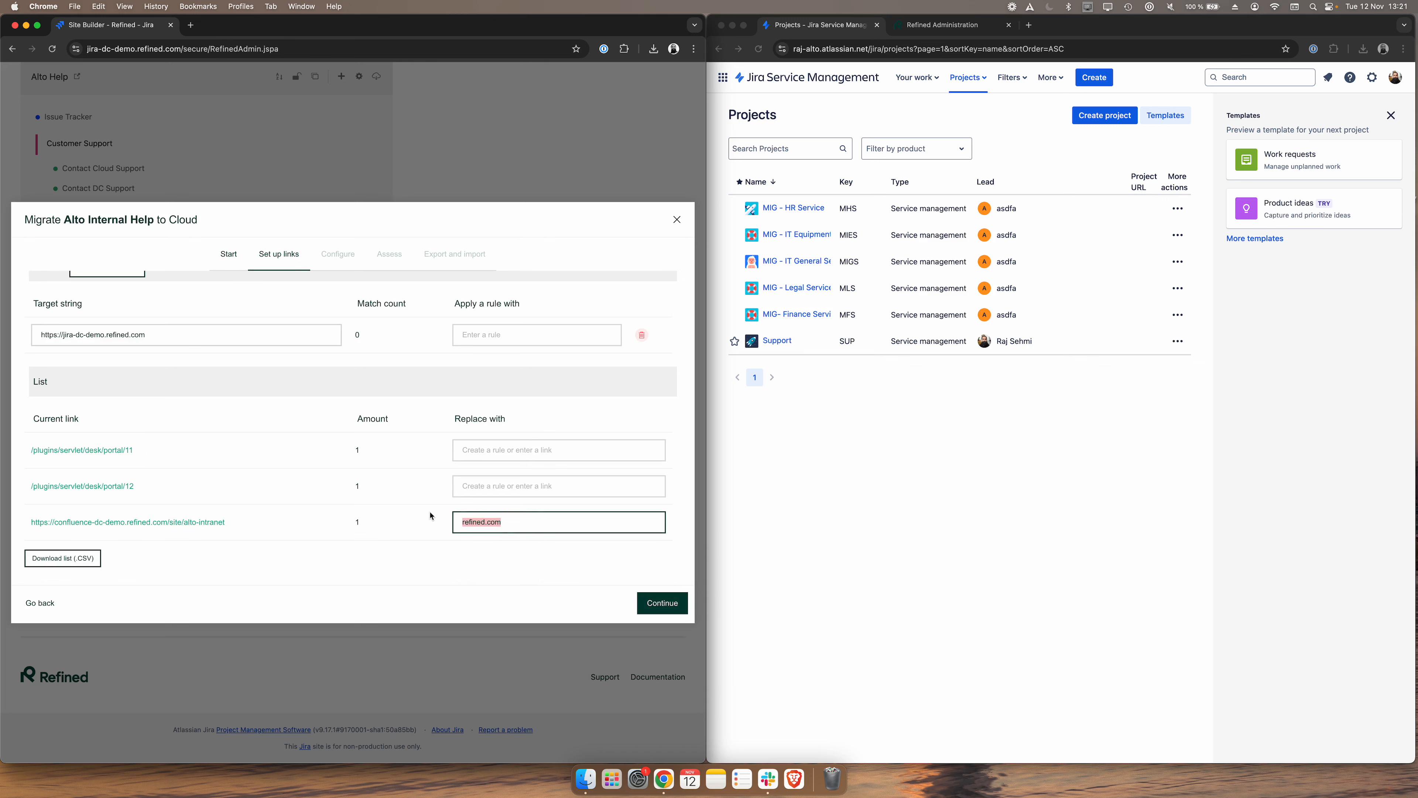
{"action": "left_click", "coordinate": [465, 524]}
{"action": "type", "text": "hottp"}
{"action": "key", "text": "BackSpace"}
{"action": "key", "text": "BackSpace"}
{"action": "key", "text": "BackSpace"}
{"action": "key", "text": "BackSpace"}
{"action": "type", "text": "ttp"}
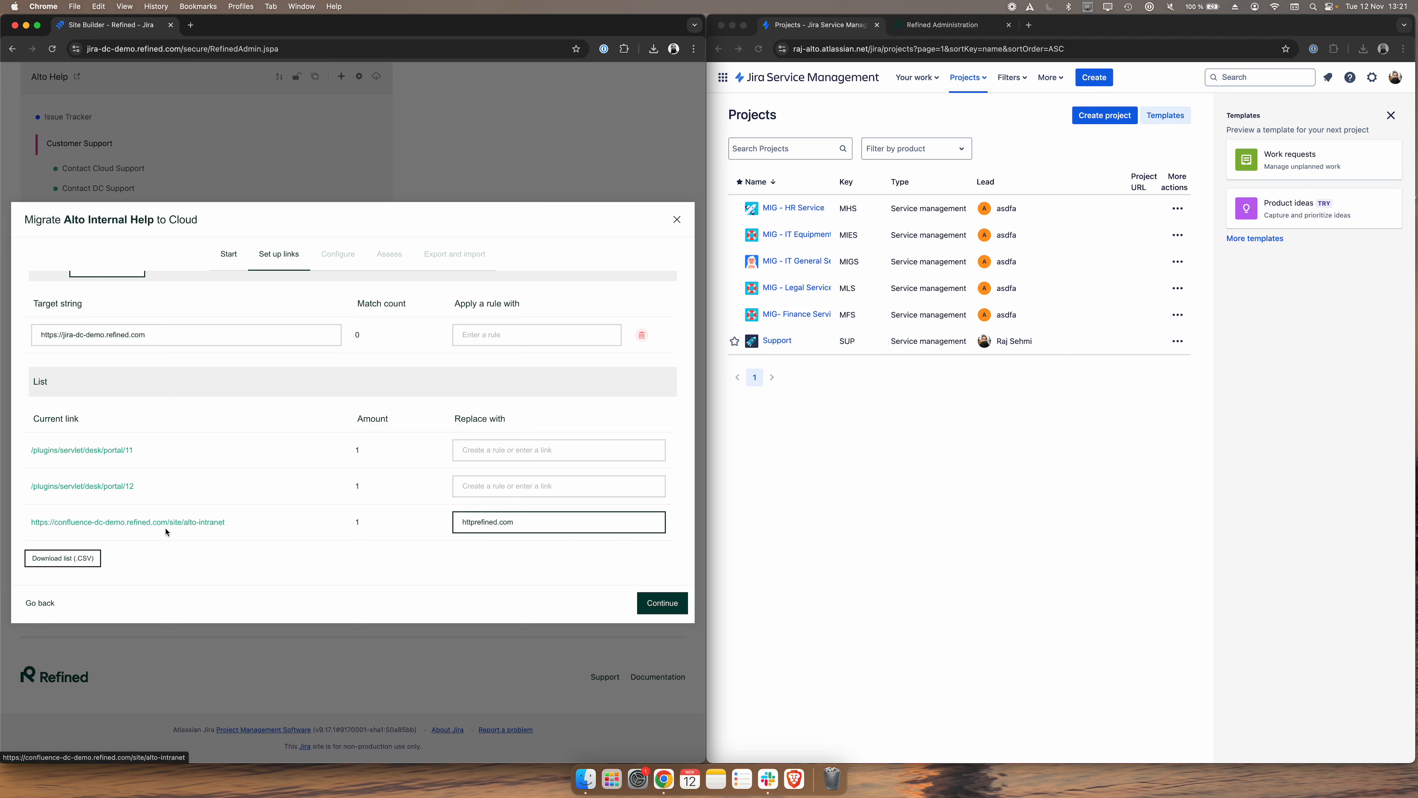
{"action": "type", "text": "://"}
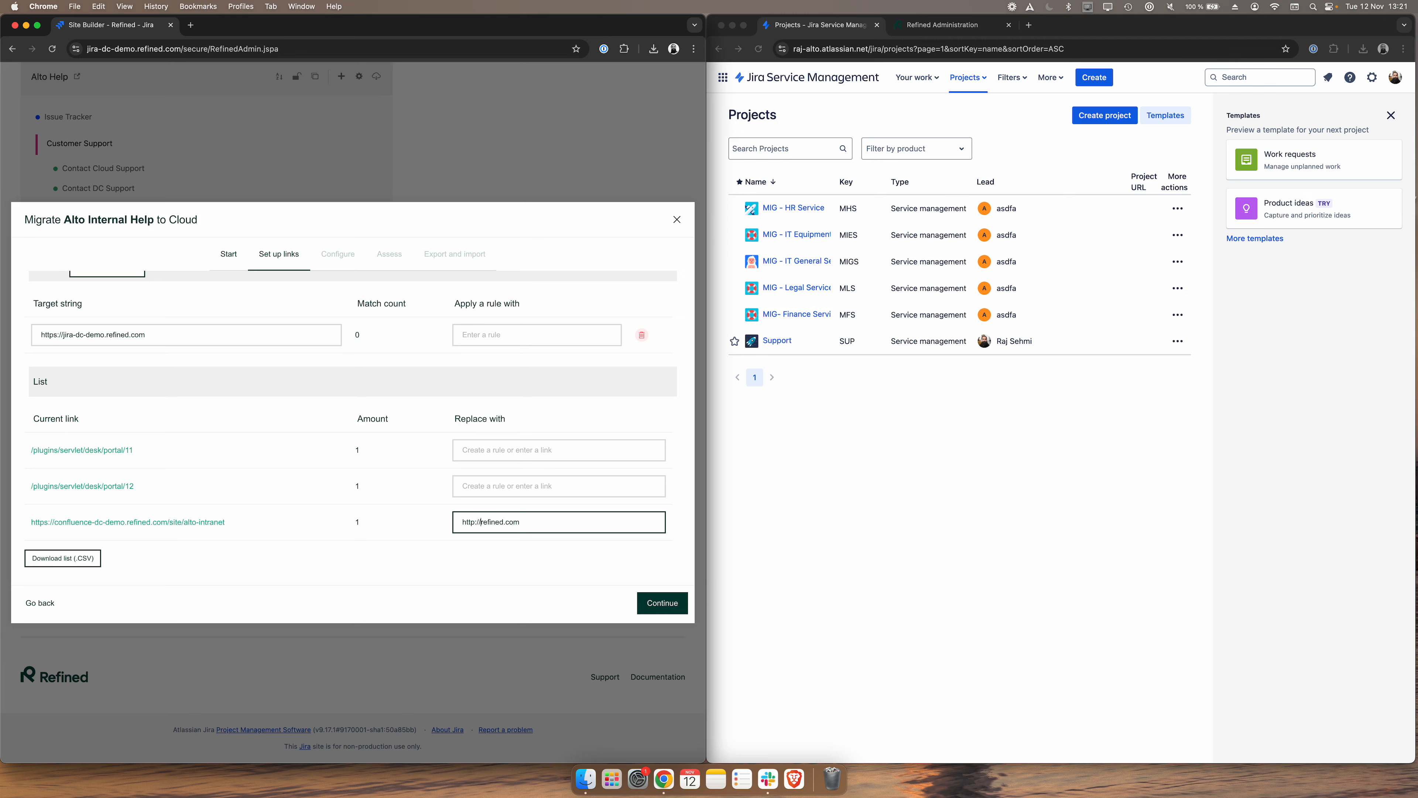
{"action": "type", "text": "s"}
Open the cloud site's help center through its /servicedesk address to show the migrated portals
{"action": "left_click", "coordinate": [605, 486]}
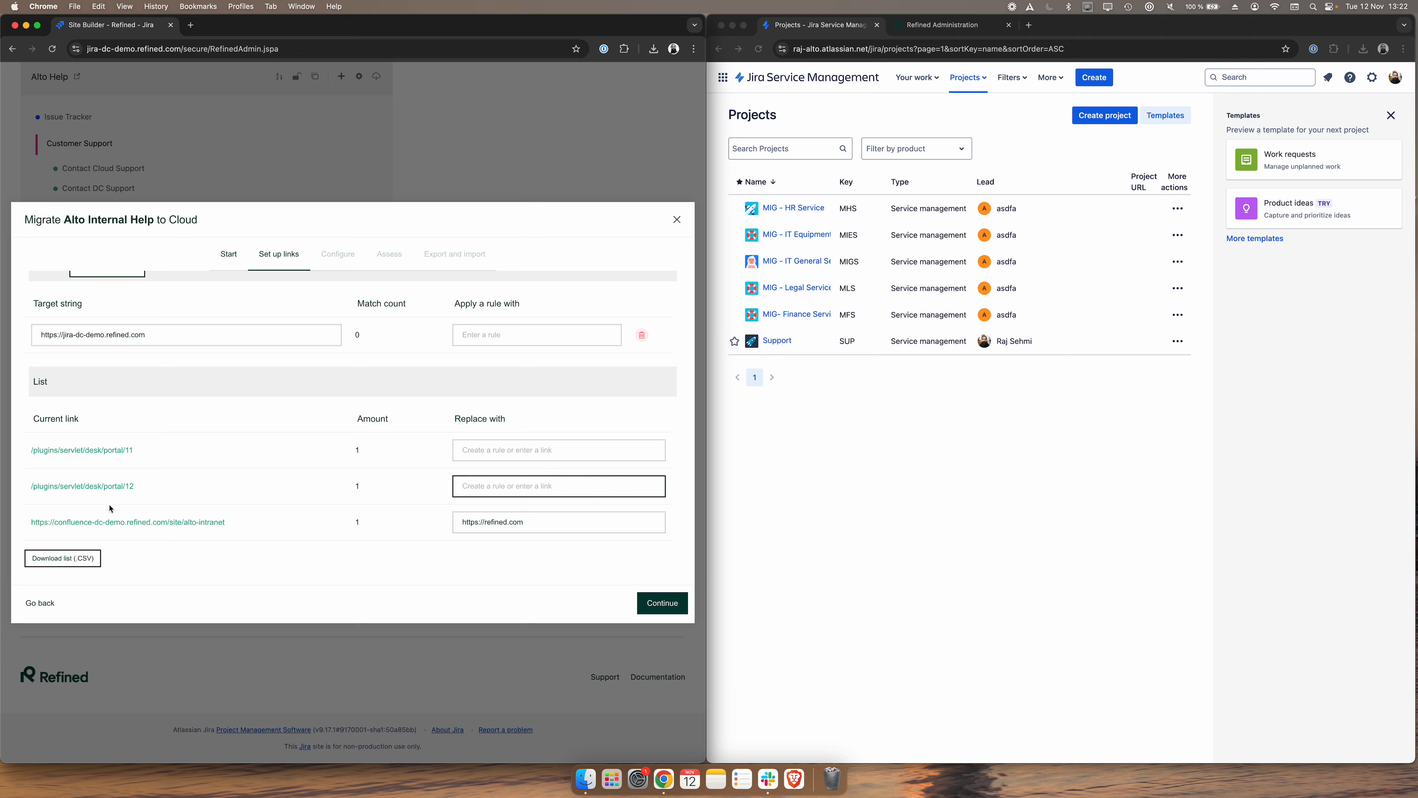
{"action": "left_click", "coordinate": [504, 451]}
{"action": "left_click", "coordinate": [505, 487]}
{"action": "left_click", "coordinate": [1012, 117]}
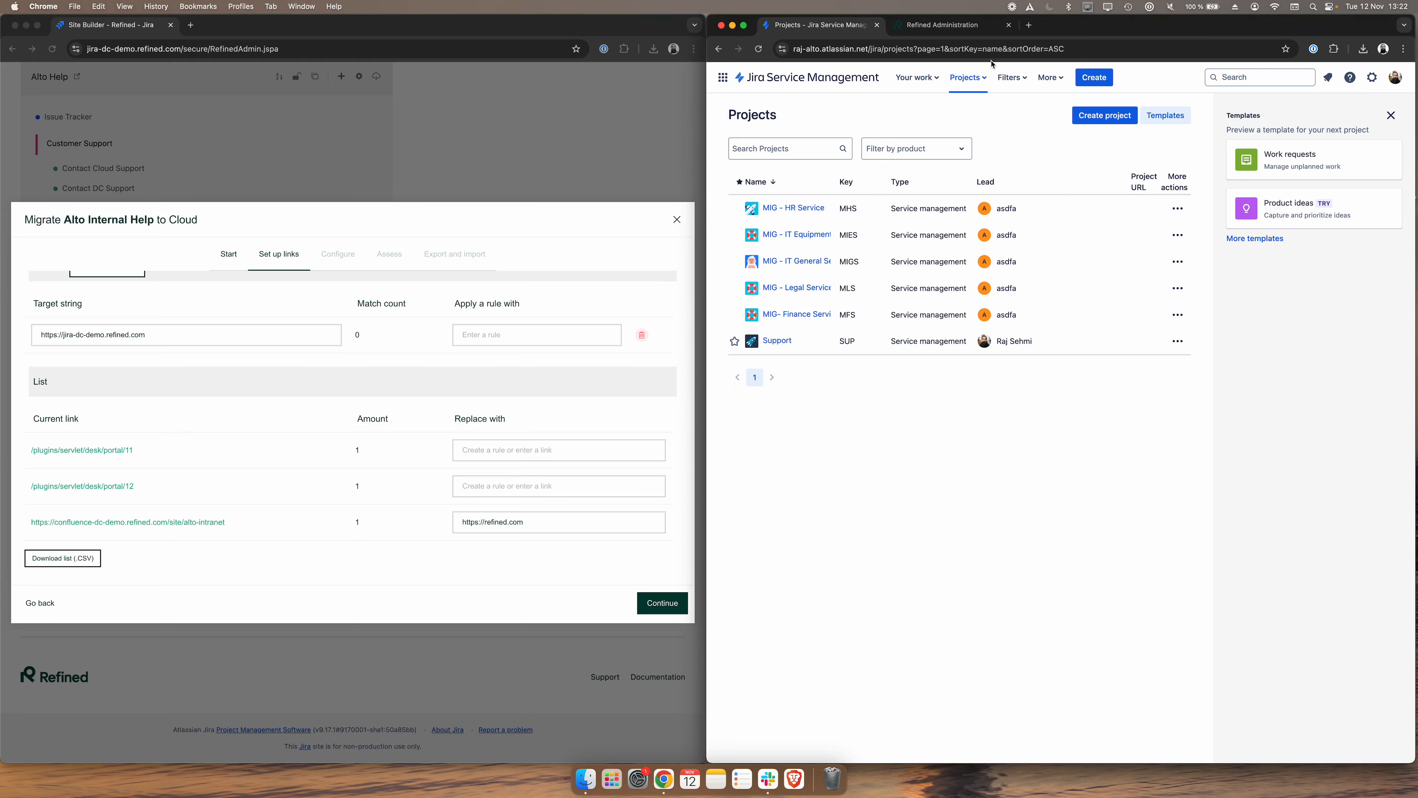
{"action": "left_click", "coordinate": [1103, 49]}
{"action": "left_click_drag", "start_coordinate": [1103, 50], "coordinate": [894, 51]}
{"action": "type", "text": "/serviced"}
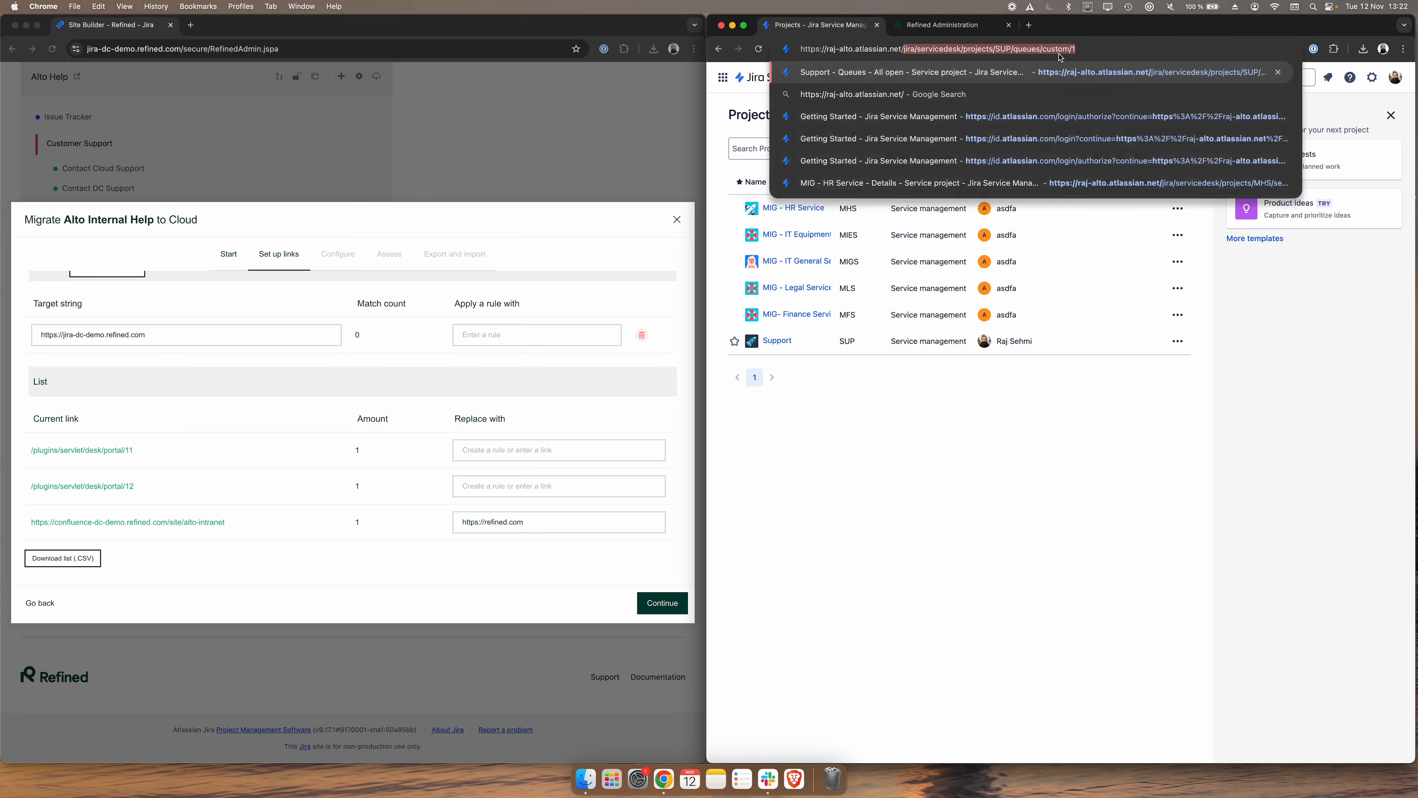
{"action": "type", "text": "esk"}
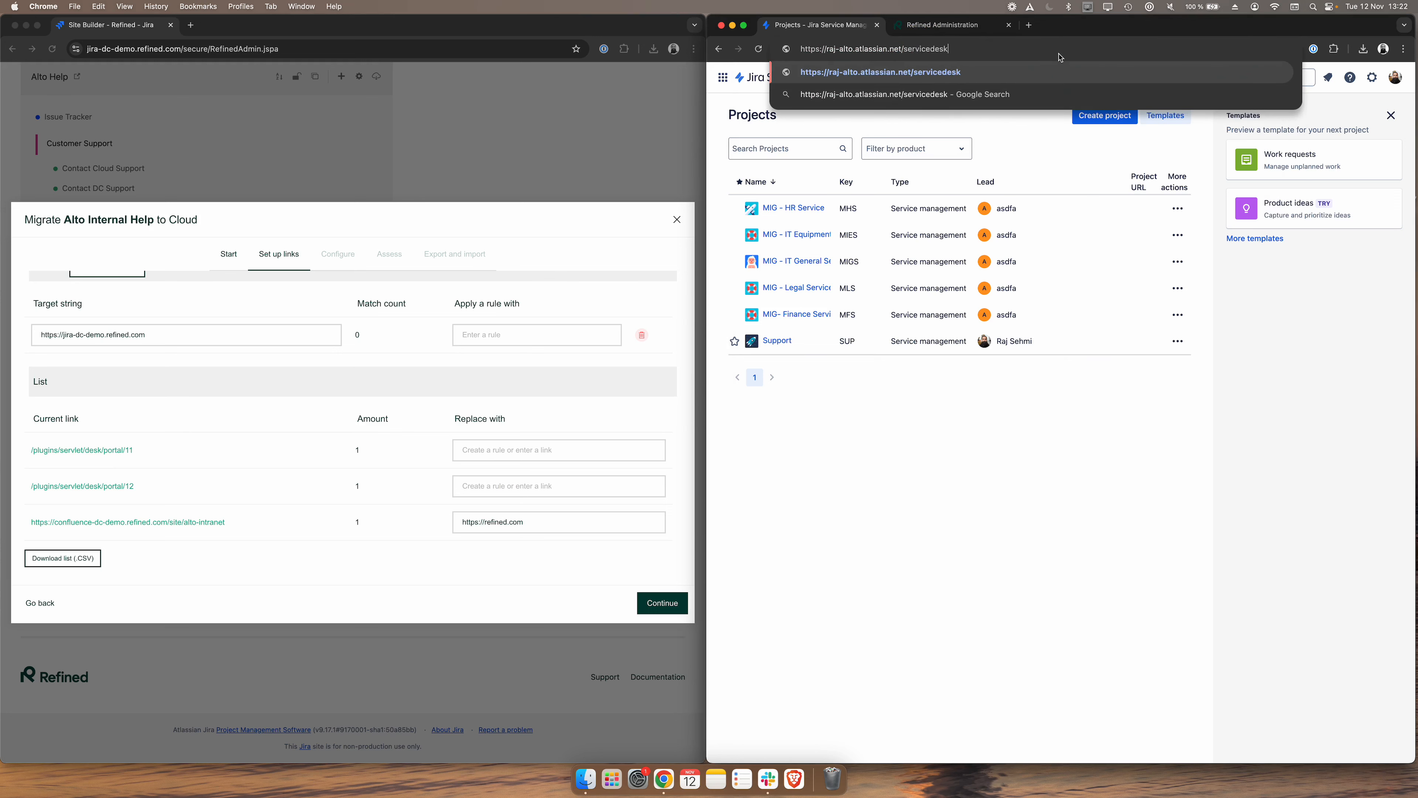
{"action": "key", "text": "Return"}
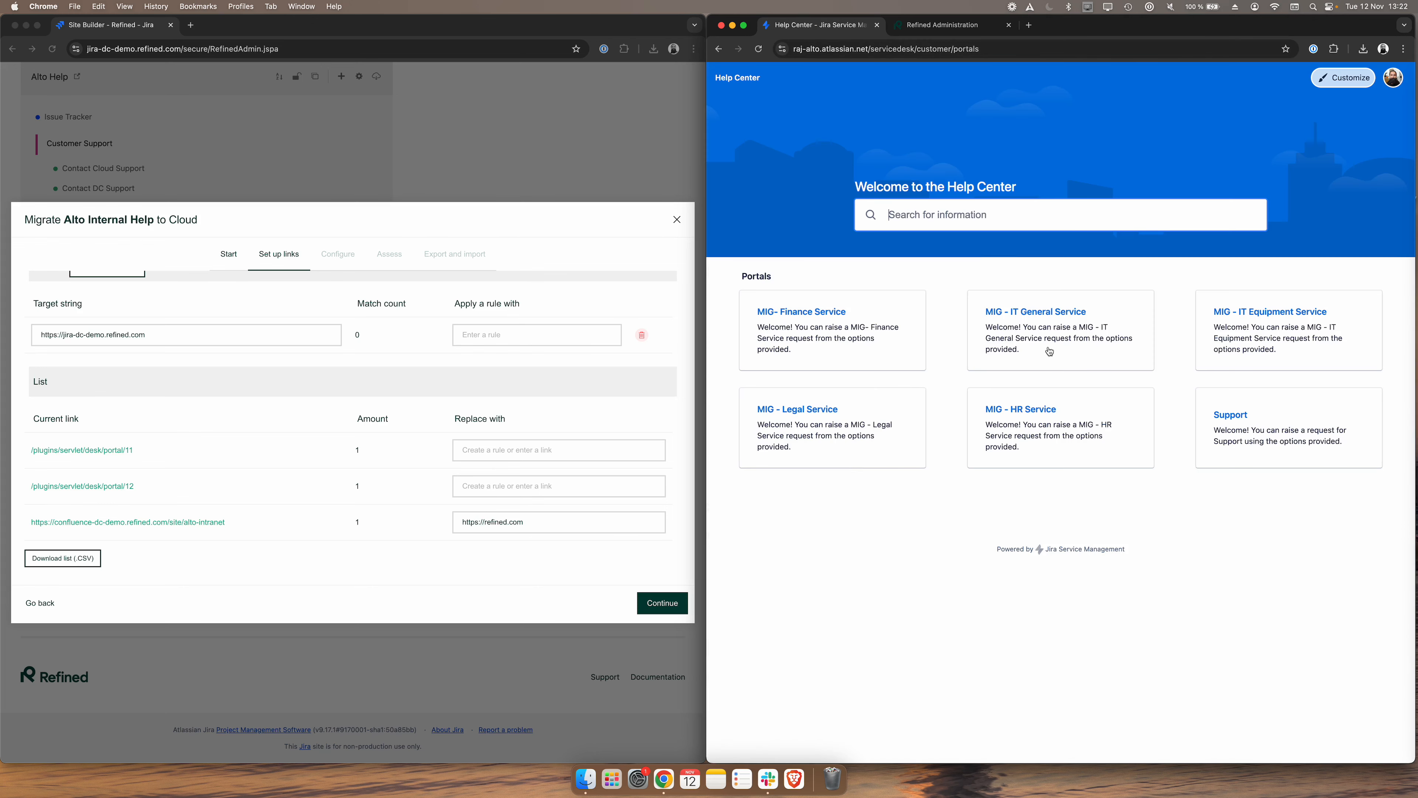
Open the /plugins/servlet/desk/portal/11 and portal/12 links in separate tabs, check which service desk each leads to, and return to the link setup
{"action": "left_click", "coordinate": [111, 455]}
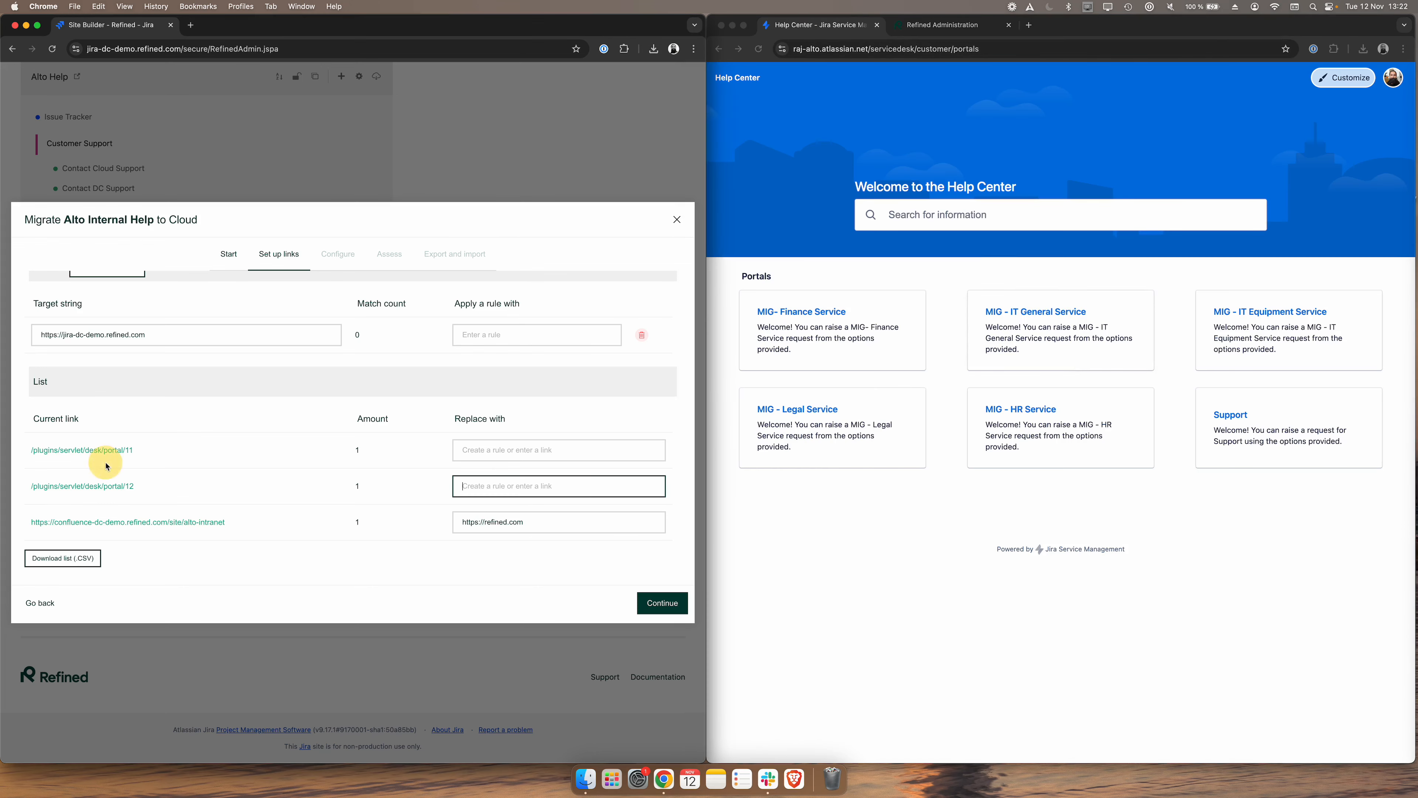
{"action": "left_click", "coordinate": [122, 452], "text": "super"}
{"action": "left_click", "coordinate": [120, 486], "text": "super"}
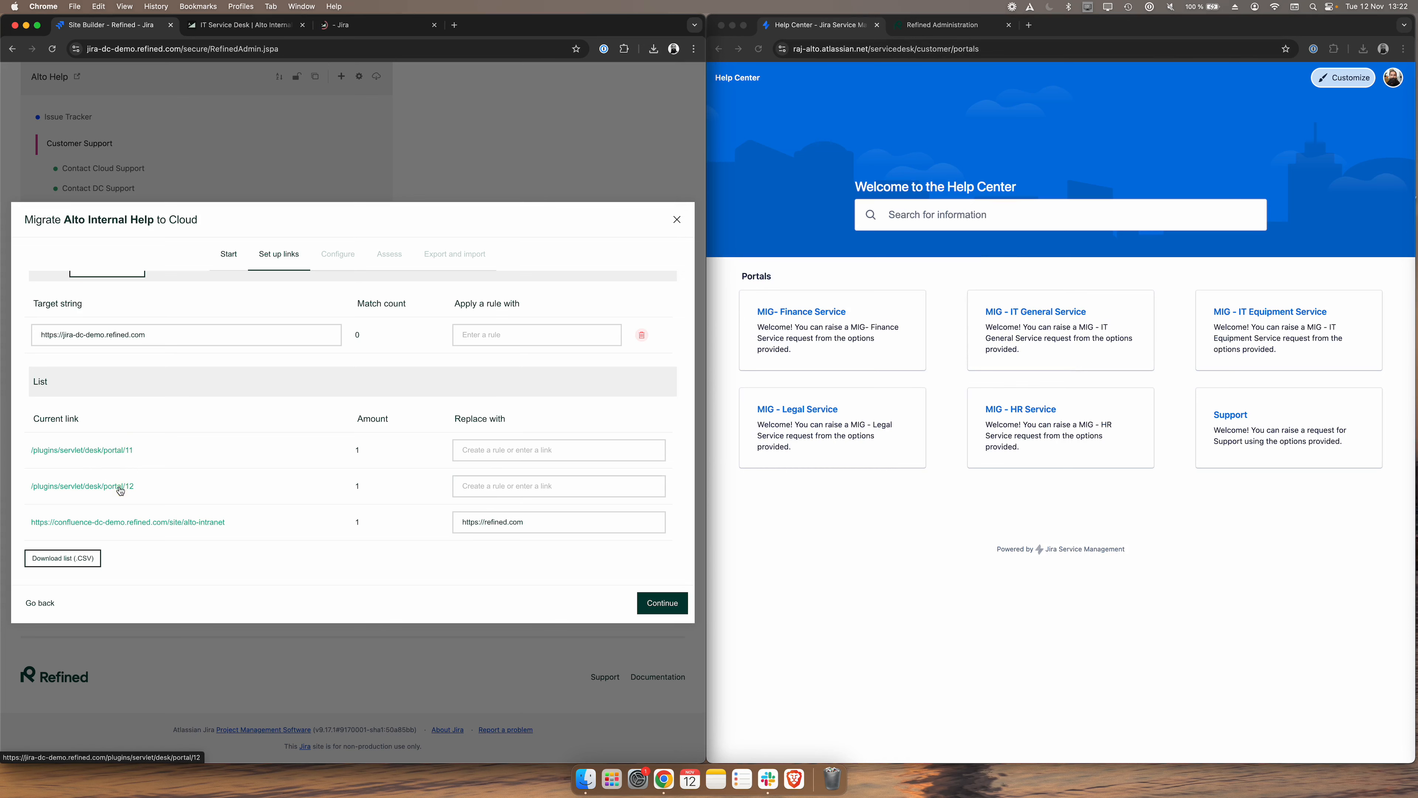
{"action": "left_click", "coordinate": [264, 25]}
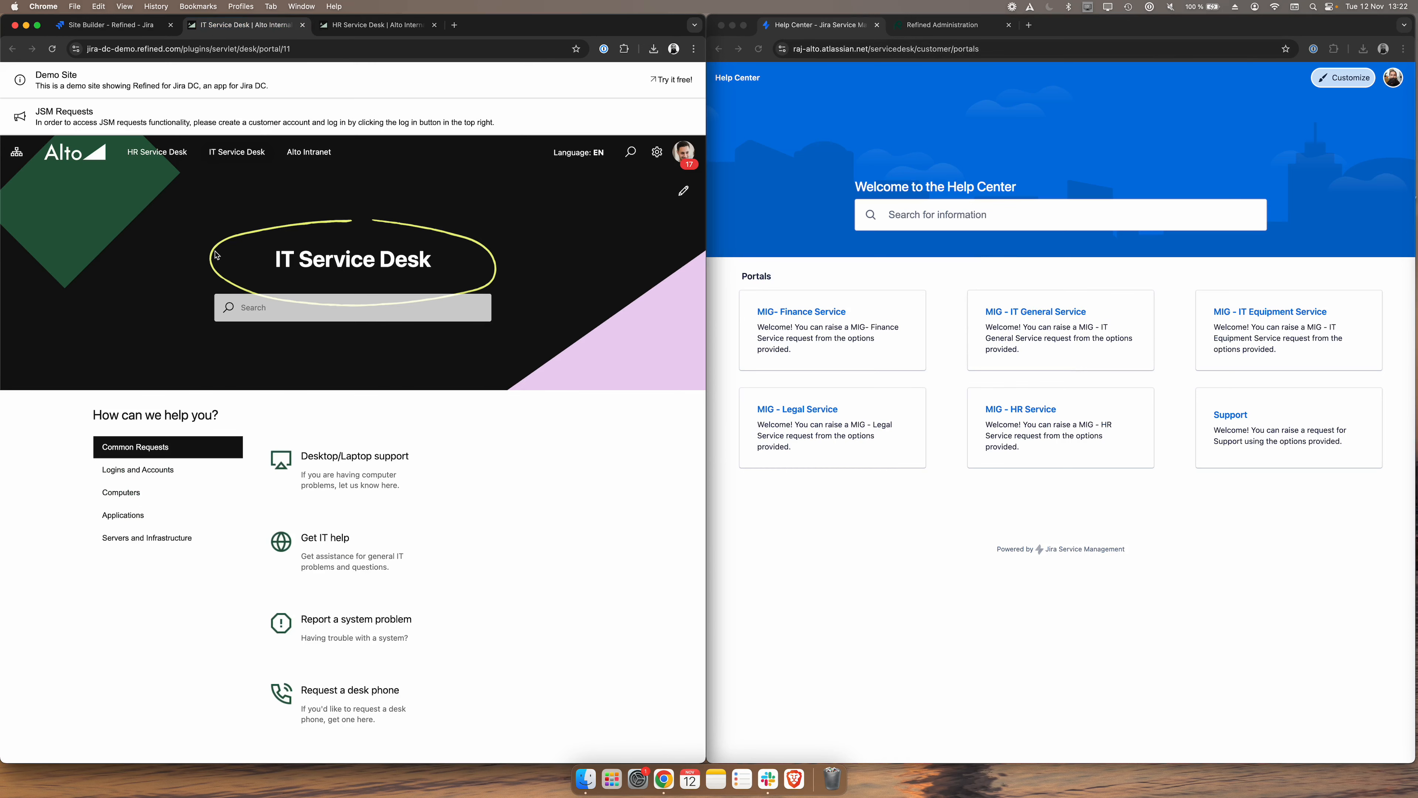
{"action": "left_click", "coordinate": [366, 27]}
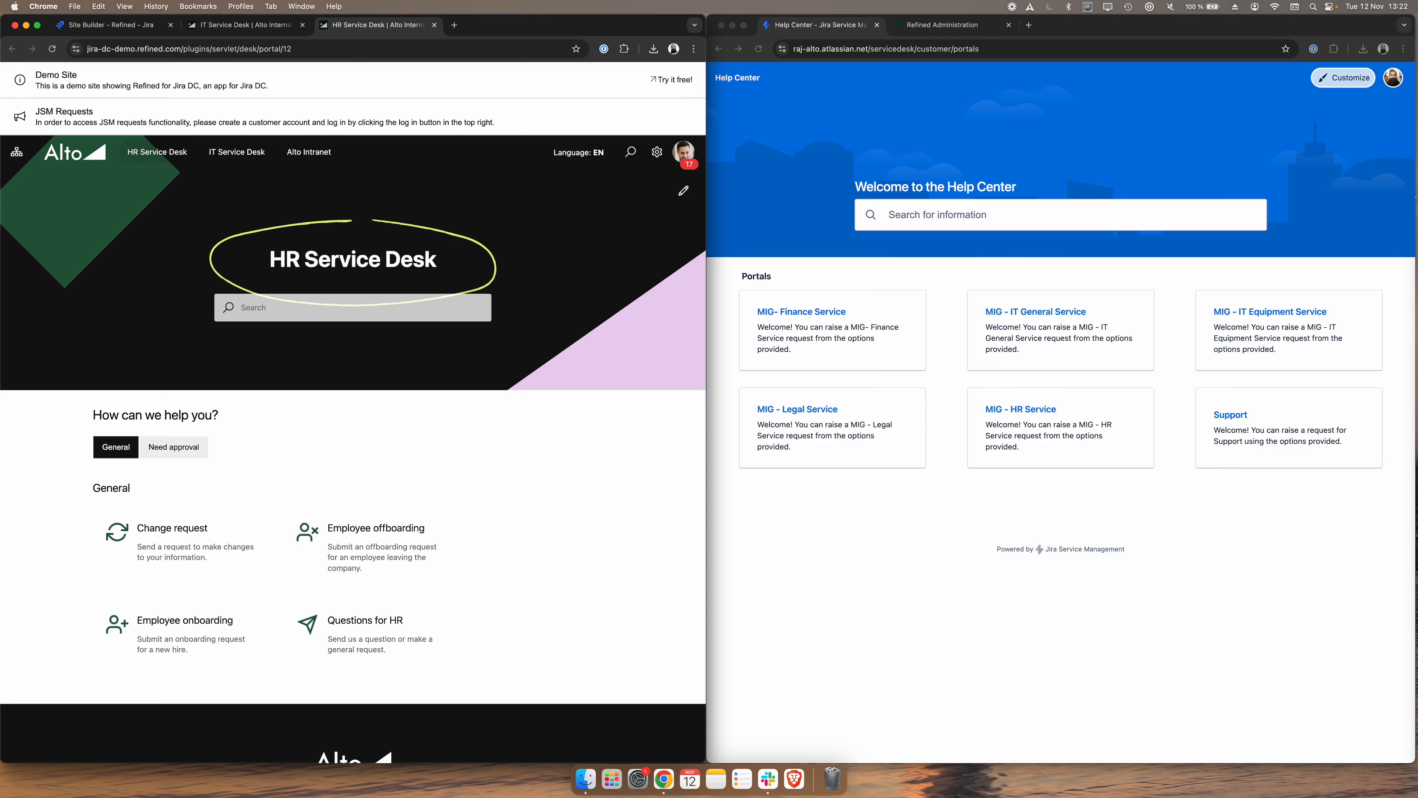
{"action": "left_click", "coordinate": [119, 25]}
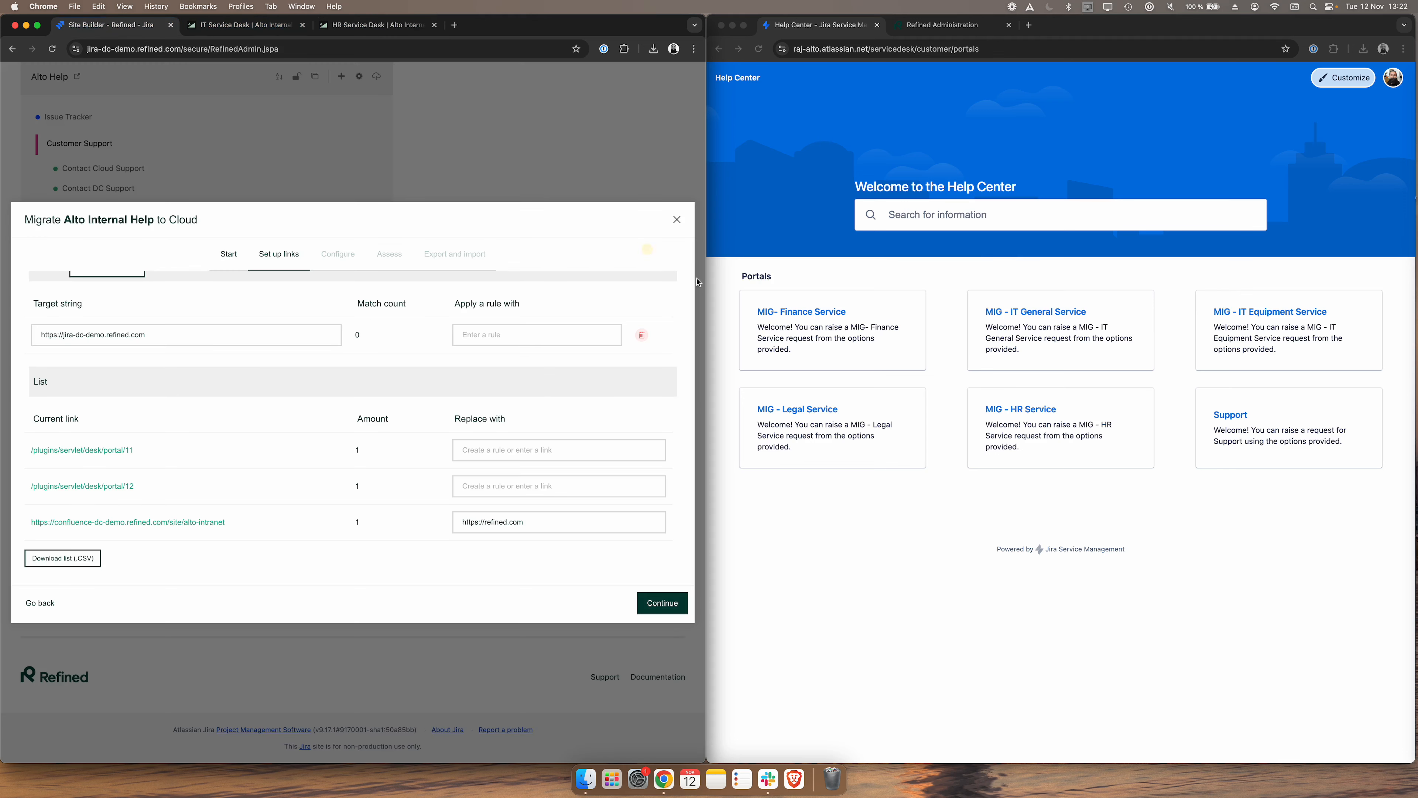
Copy the portal path from the MIG - IT General Service address and set the /plugins/servlet/desk/portal/11 link's replacement to /portal/5
{"action": "left_click", "coordinate": [1034, 324]}
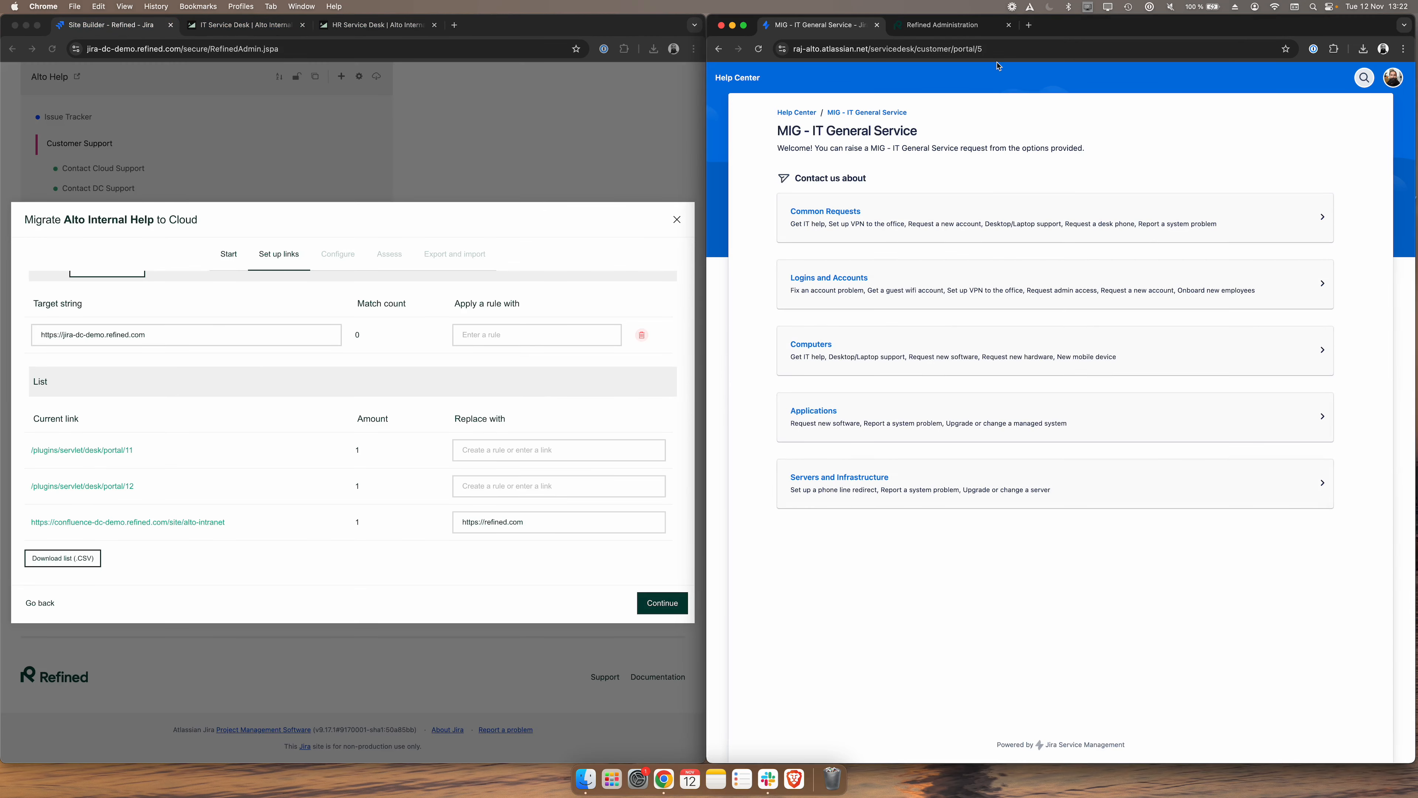
{"action": "left_click_drag", "start_coordinate": [986, 49], "coordinate": [977, 48]}
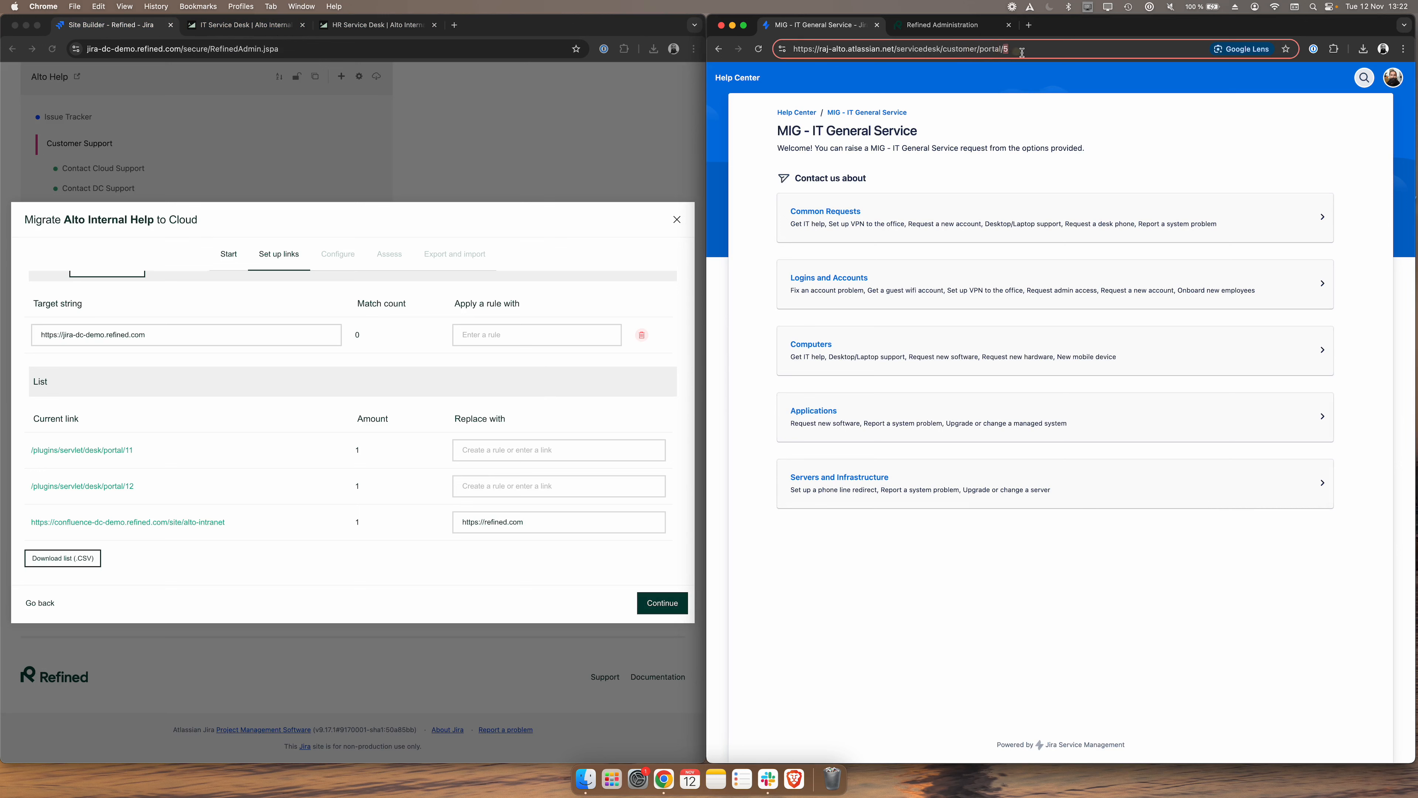
{"action": "left_click", "coordinate": [564, 450]}
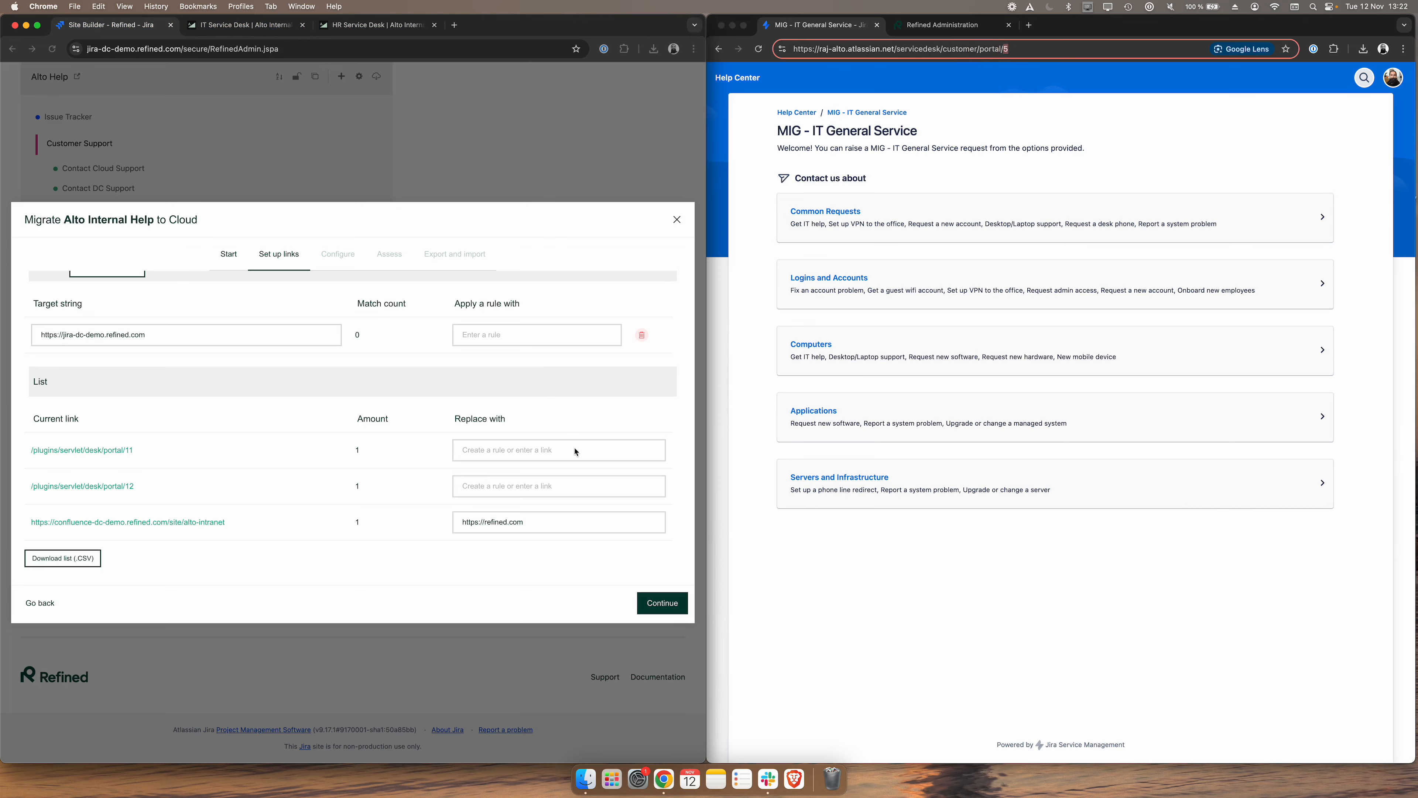
{"action": "left_click", "coordinate": [1048, 42]}
{"action": "left_click_drag", "start_coordinate": [1027, 48], "coordinate": [976, 49]}
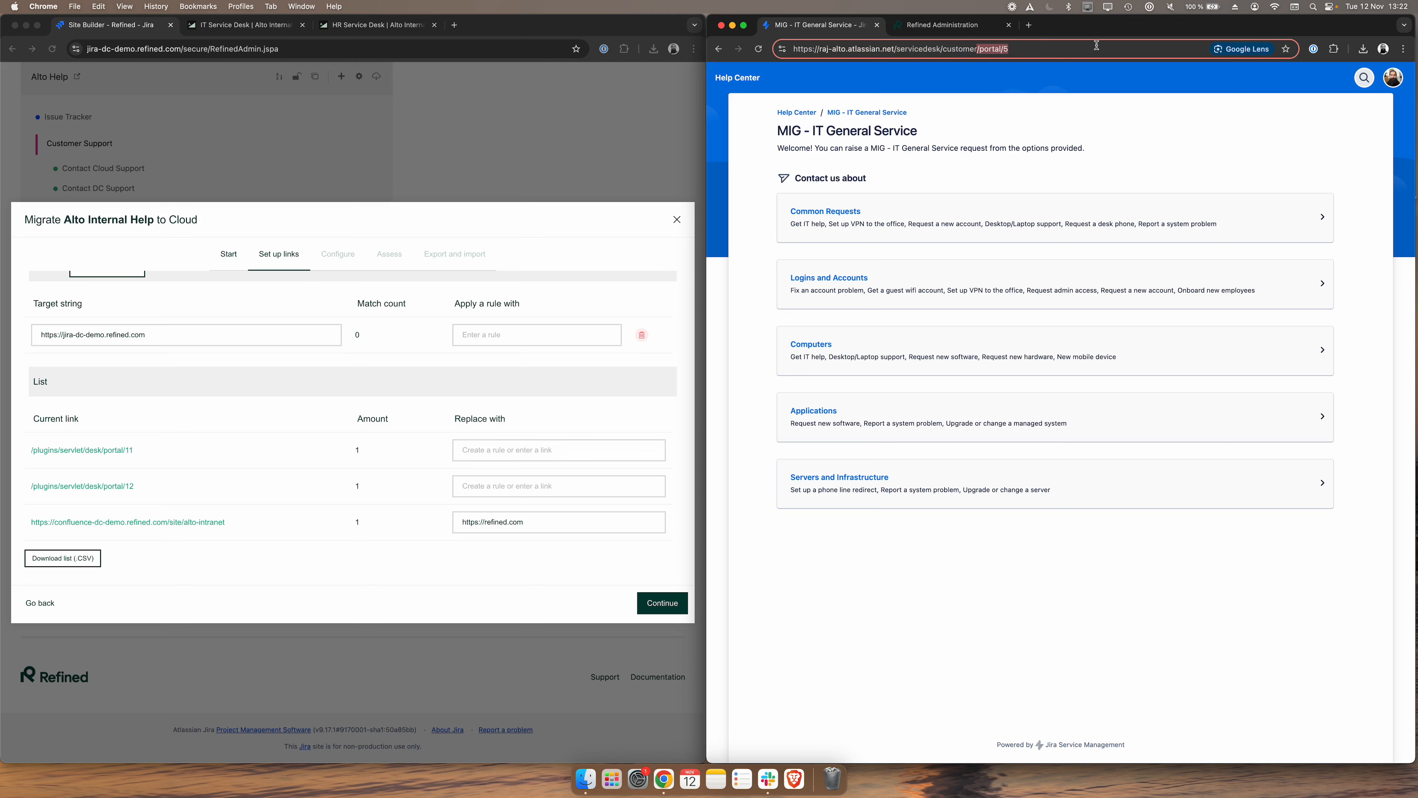
{"action": "left_click", "coordinate": [522, 449]}
{"action": "type", "text": "/portal/5"}
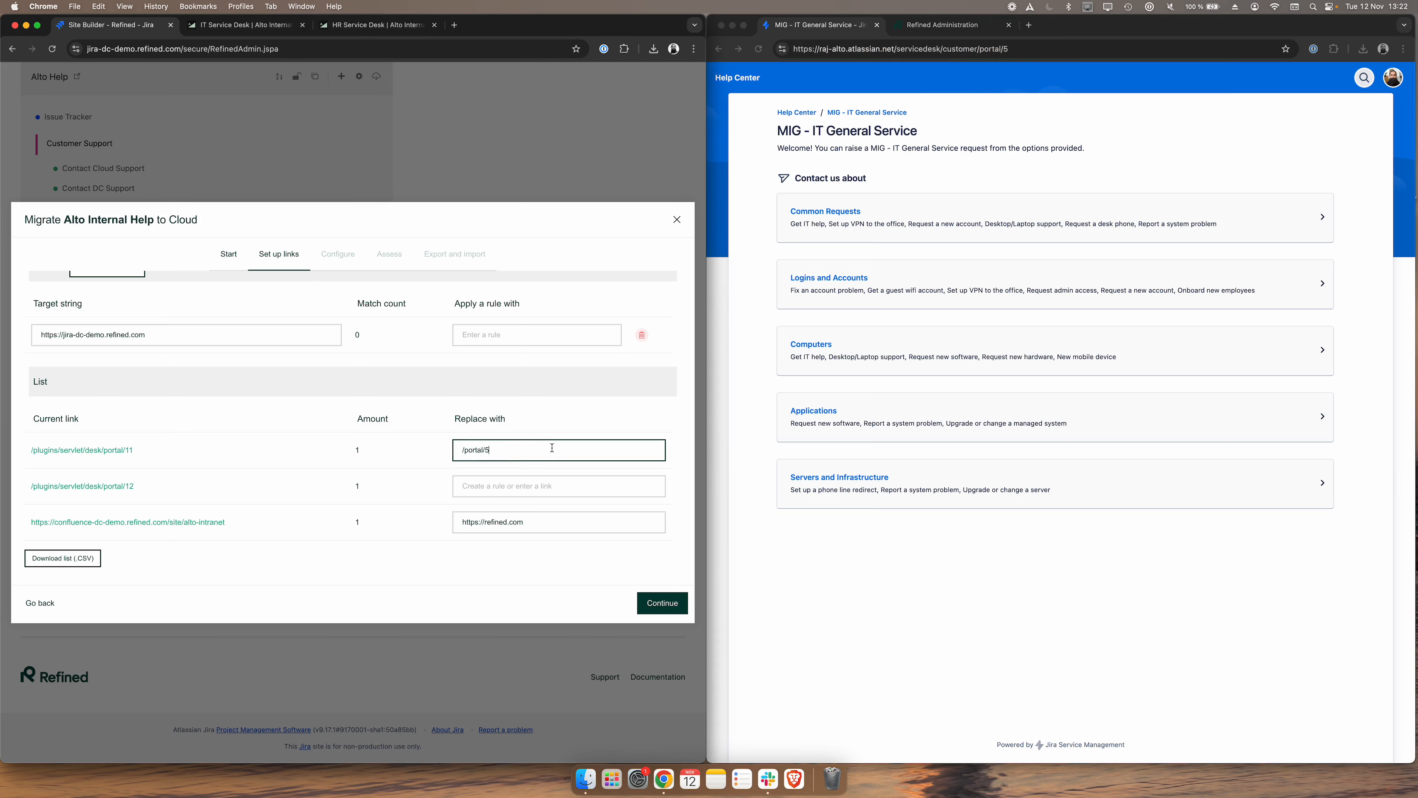
Copy the portal path from the MIG - HR Service address, set the /plugins/servlet/desk/portal/12 link's replacement to /portal/3, and return to the portal overview
{"action": "left_click", "coordinate": [538, 485]}
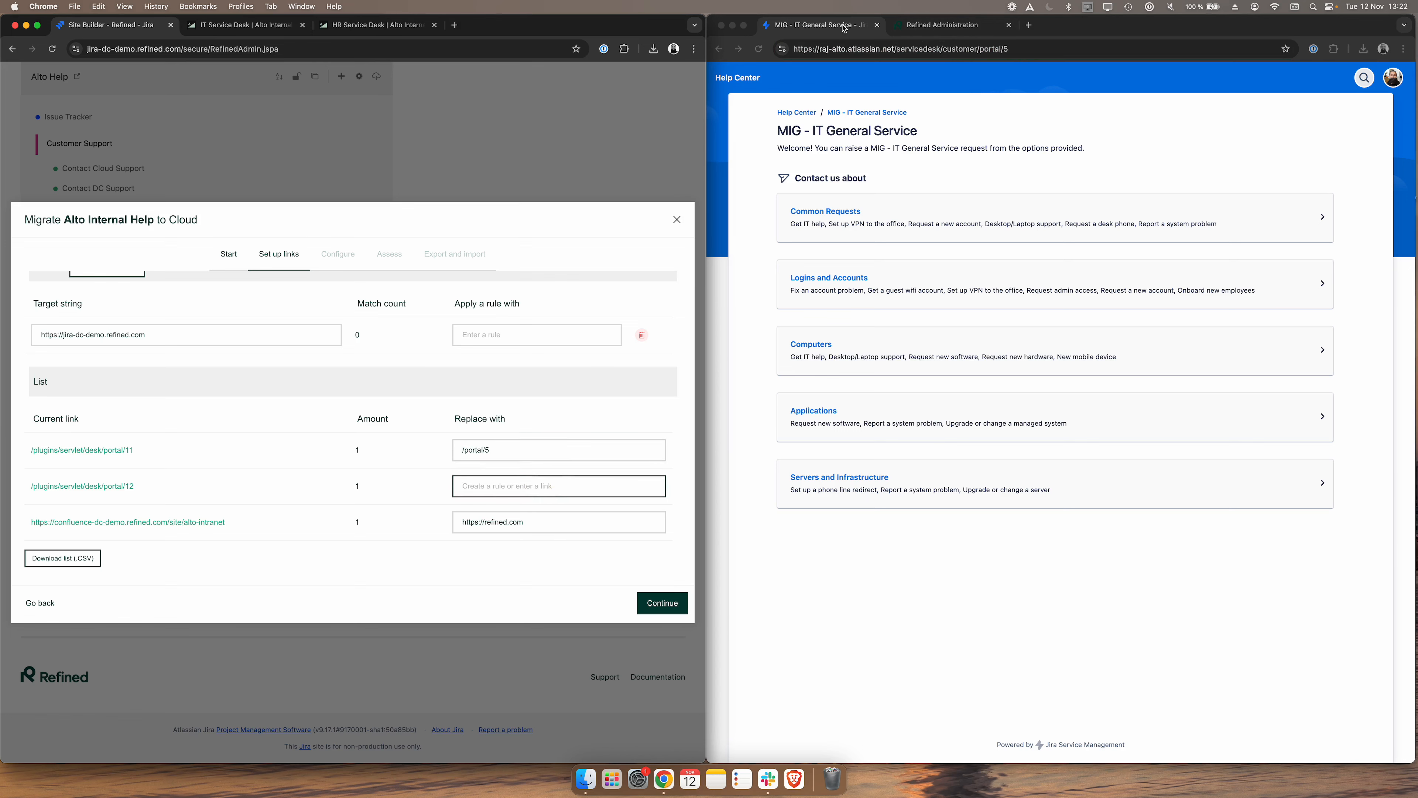
{"action": "left_click", "coordinate": [739, 79]}
{"action": "left_click", "coordinate": [740, 78]}
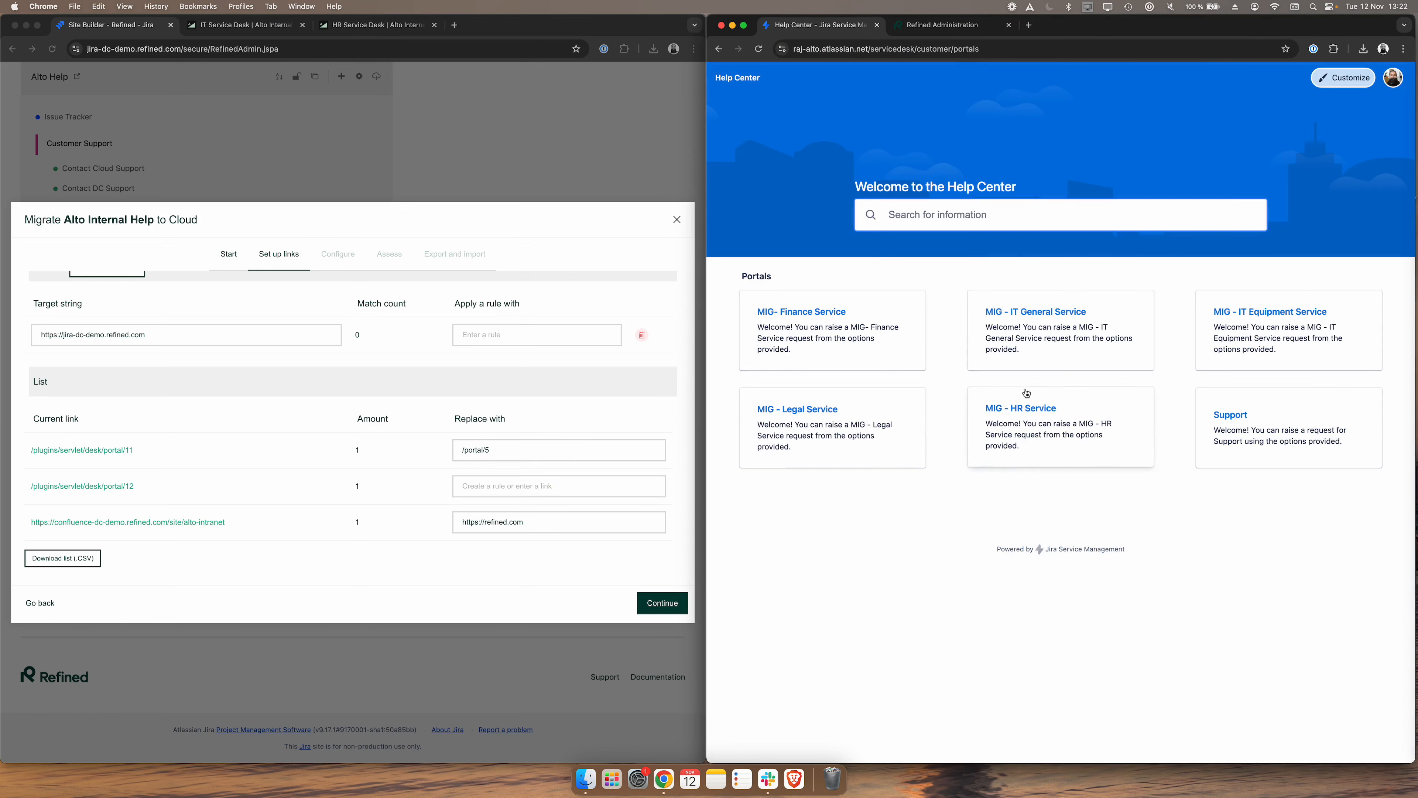
{"action": "left_click", "coordinate": [1071, 417]}
{"action": "left_click", "coordinate": [1014, 49]}
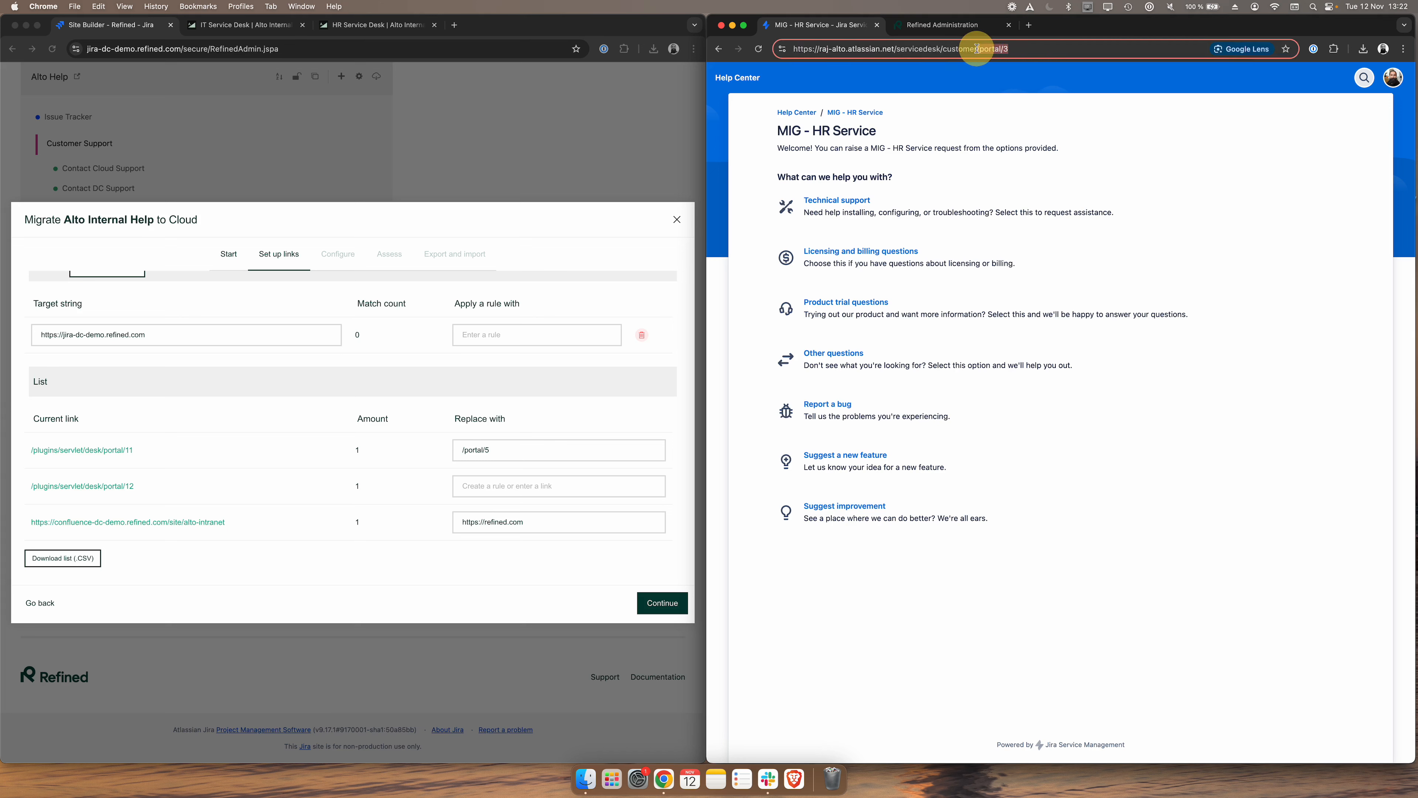
{"action": "left_click_drag", "start_coordinate": [978, 49], "coordinate": [1011, 49]}
{"action": "key", "text": "super+c"}
{"action": "left_click", "coordinate": [506, 486]}
{"action": "key", "text": "super+v"}
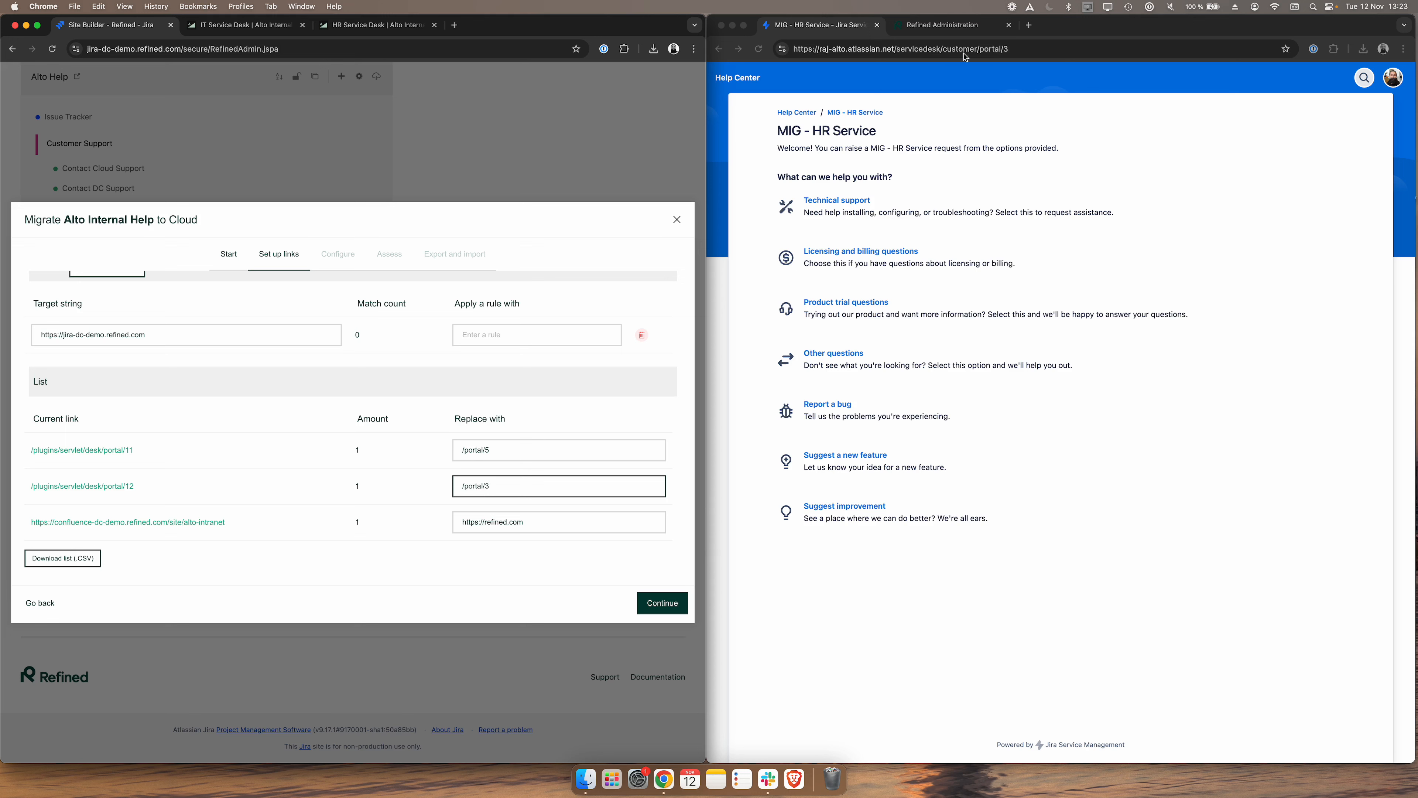
{"action": "left_click", "coordinate": [740, 78]}
{"action": "left_click", "coordinate": [514, 150]}
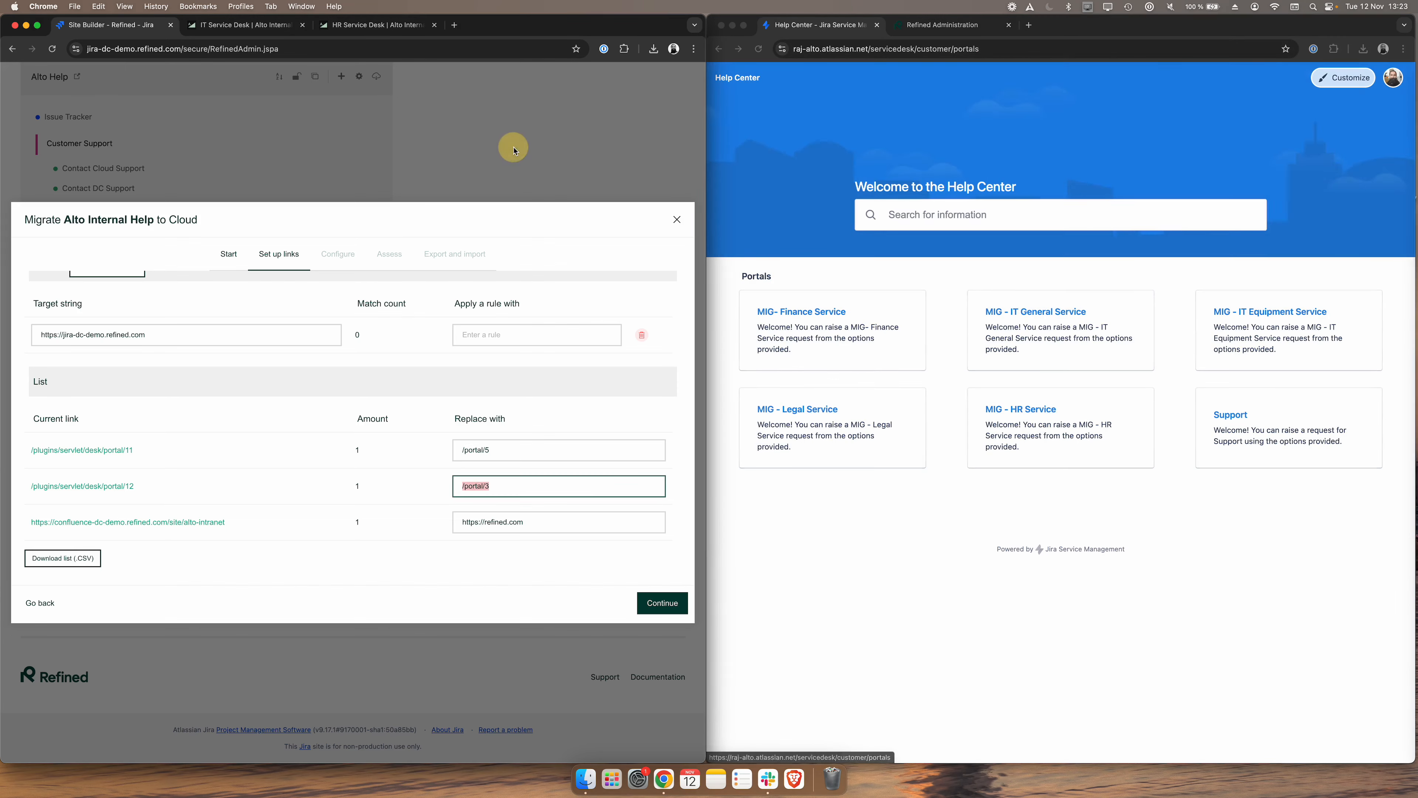
{"action": "left_click", "coordinate": [401, 526]}
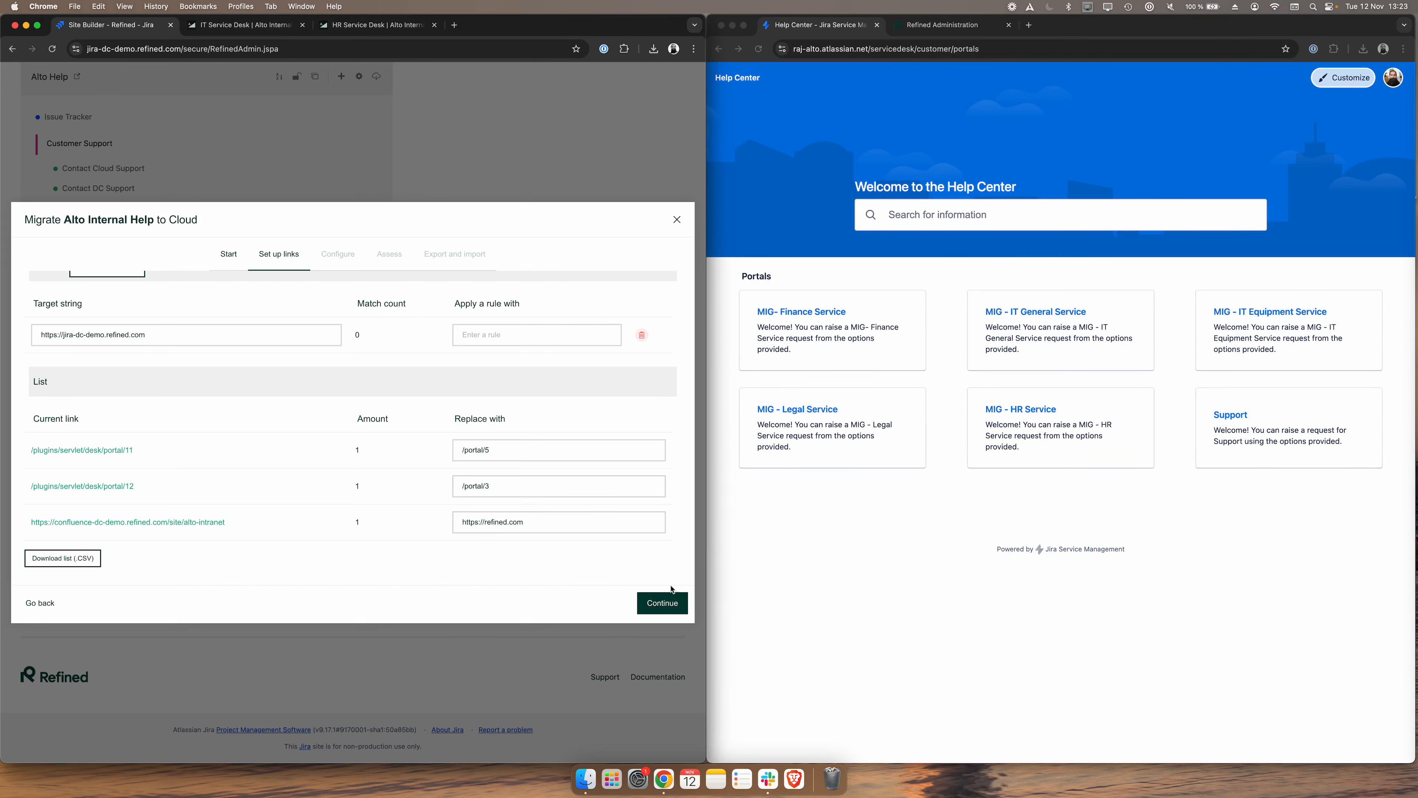
Continue to the layout module configuration, choose to replace unavailable modules when possible, and proceed to the assessment
{"action": "left_click", "coordinate": [668, 600]}
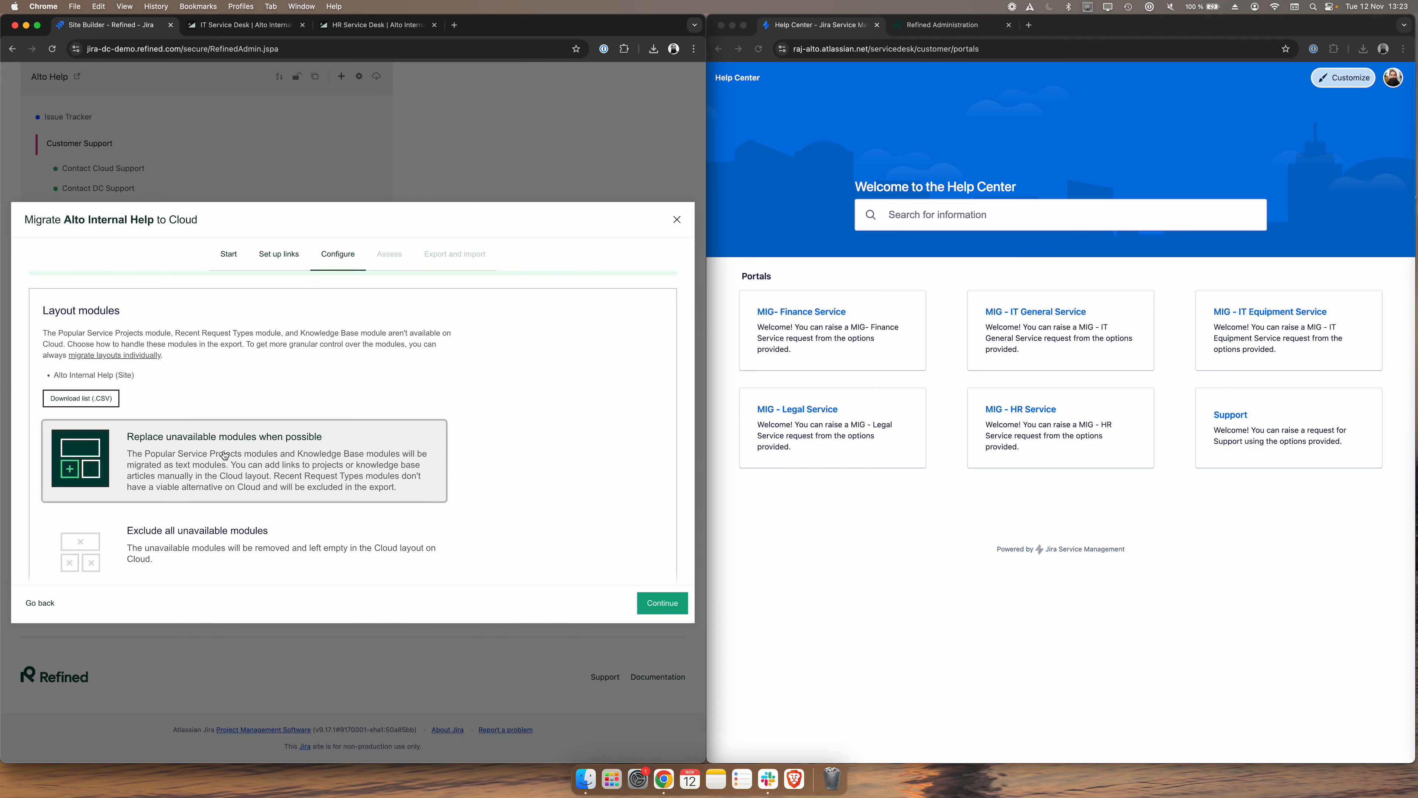
{"action": "scroll", "coordinate": [554, 434], "scroll_direction": "down", "scroll_amount": 2}
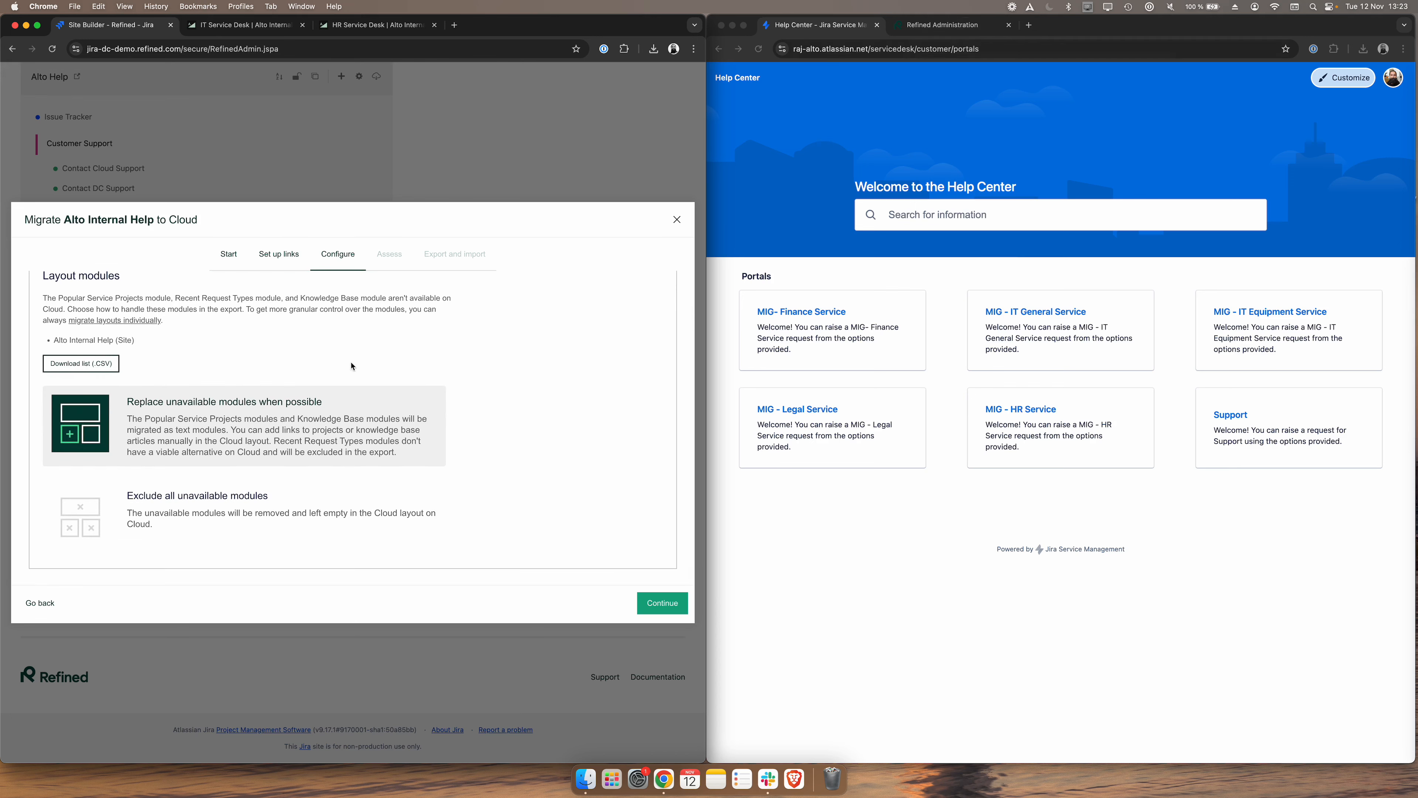
{"action": "left_click", "coordinate": [300, 426]}
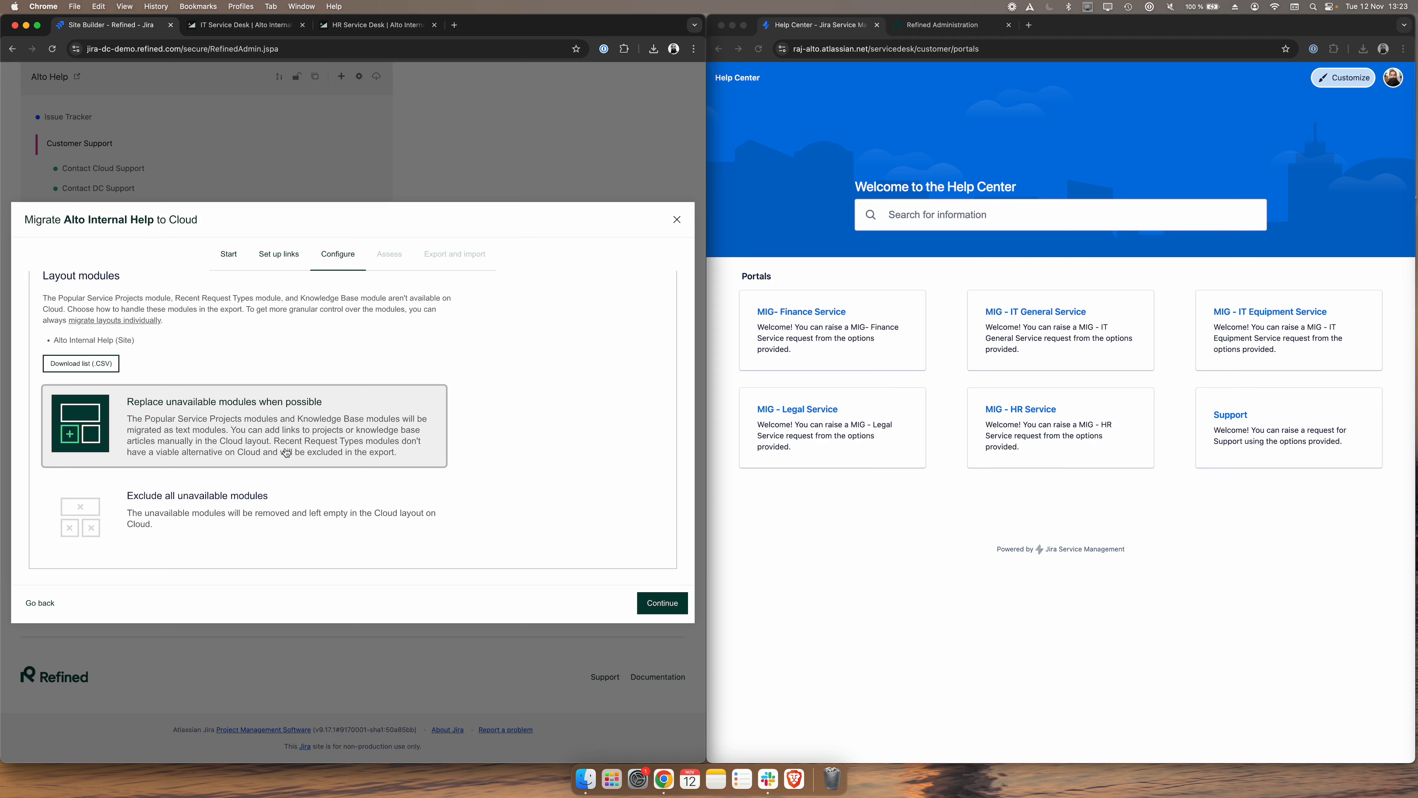
{"action": "left_click", "coordinate": [659, 601]}
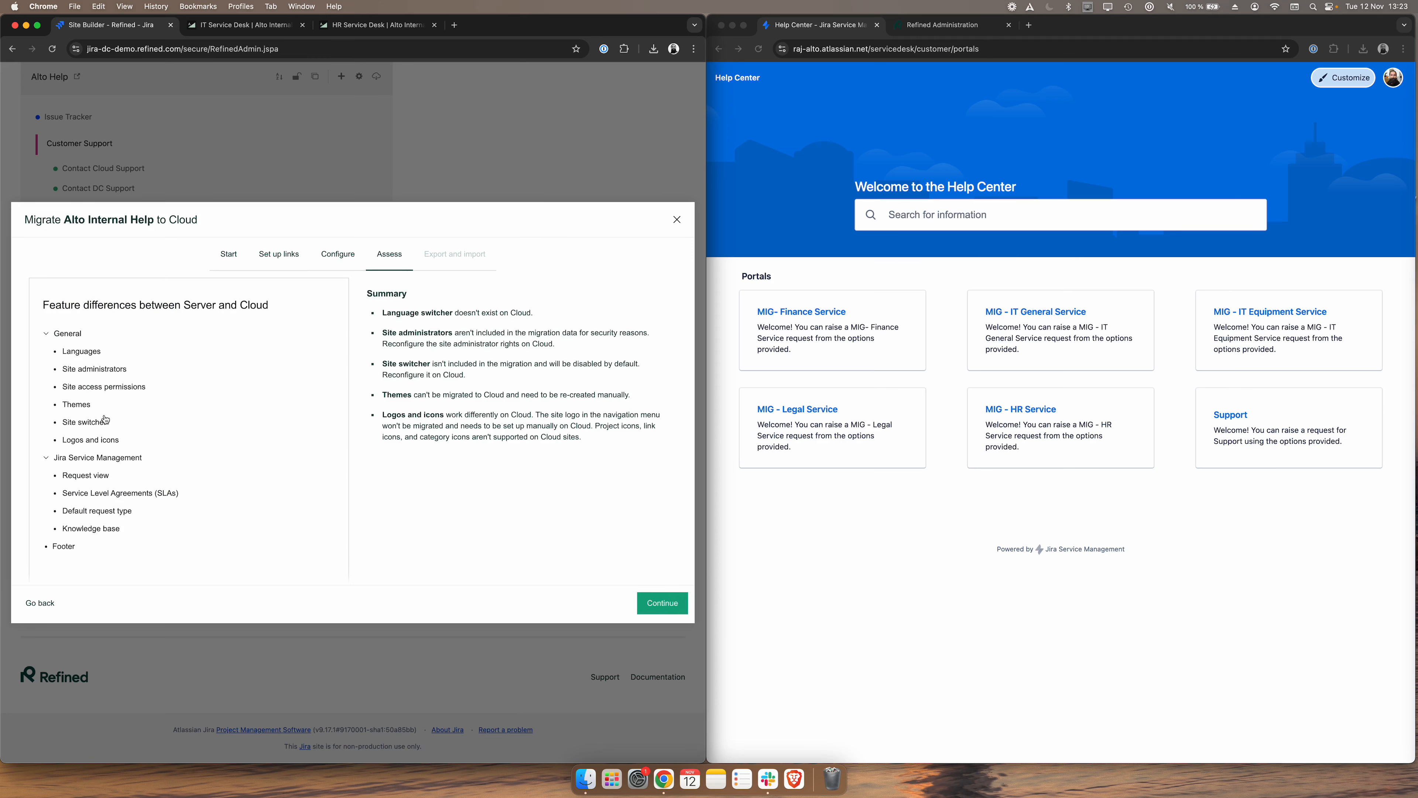
Examine the feature differences between Server and Cloud, including Languages, Site administrators and Service Level Agreements (SLAs)
{"action": "left_click", "coordinate": [76, 354]}
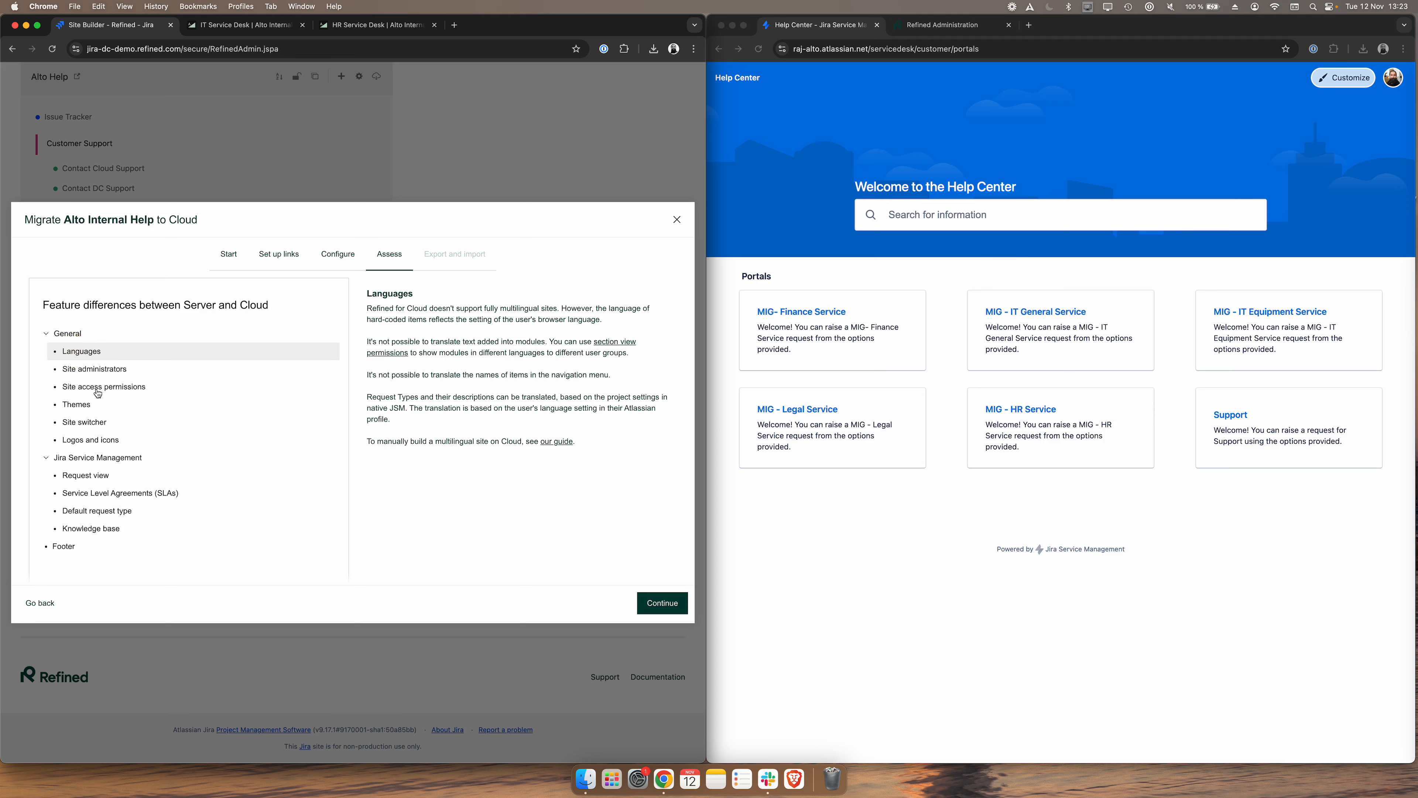
{"action": "left_click", "coordinate": [111, 386]}
{"action": "left_click", "coordinate": [102, 372]}
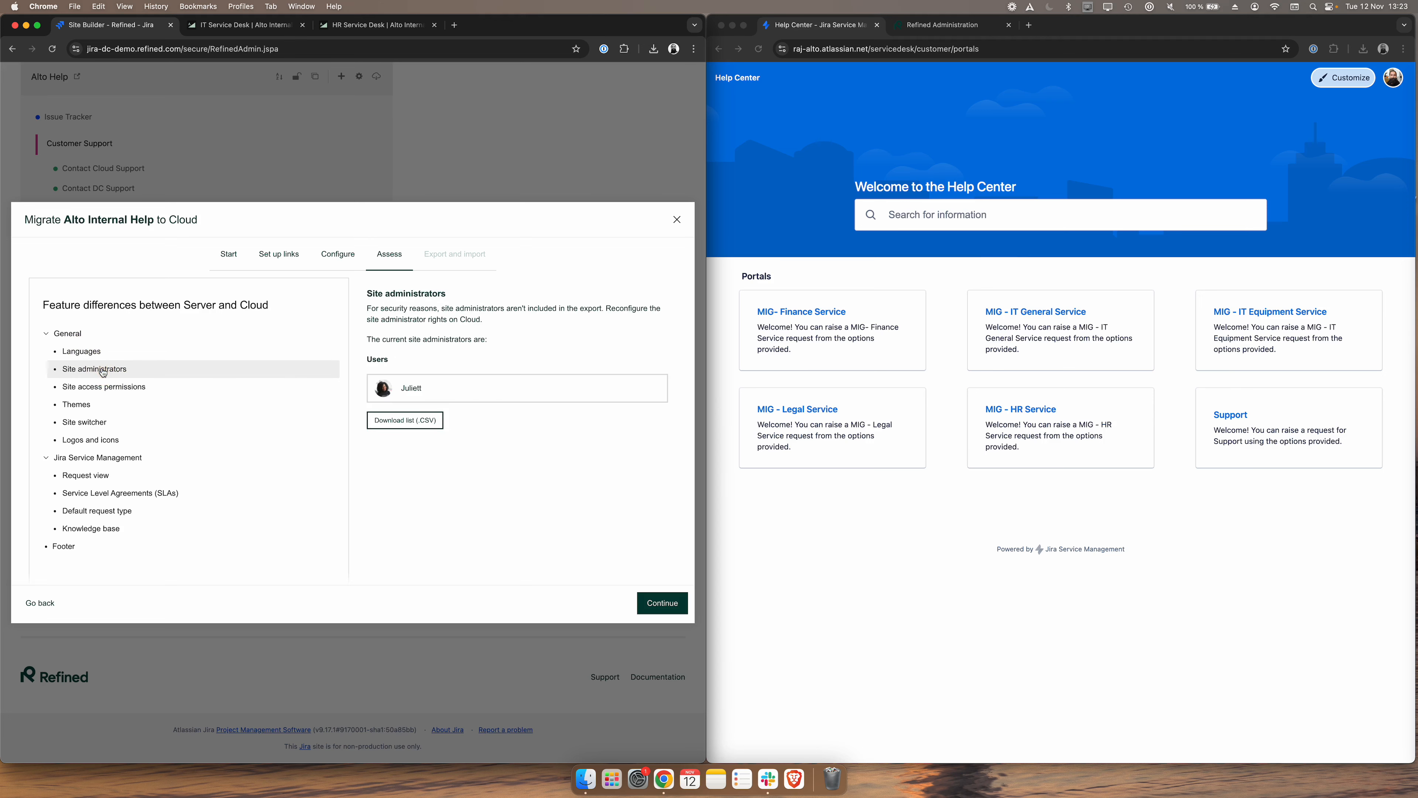
{"action": "left_click", "coordinate": [111, 461]}
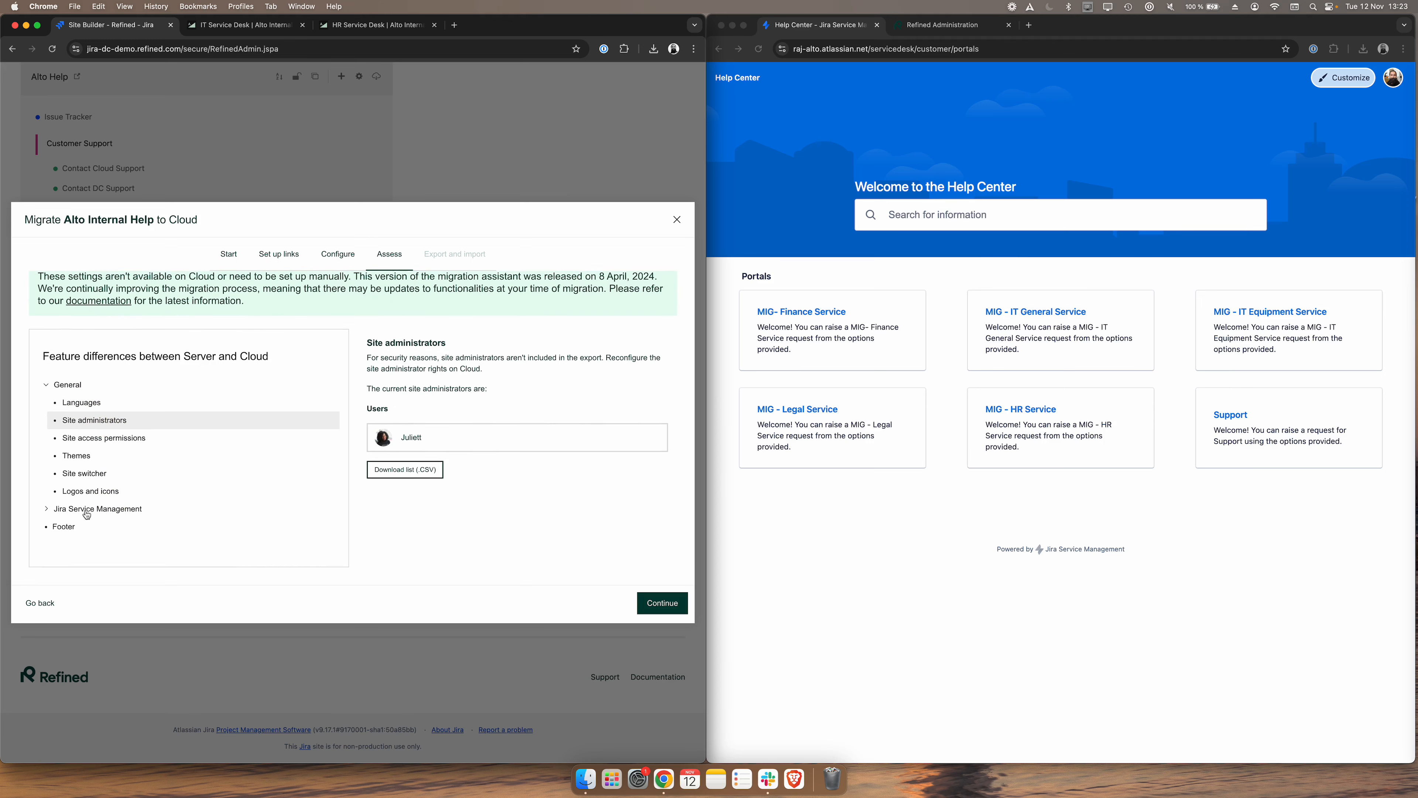
{"action": "left_click", "coordinate": [54, 504]}
{"action": "left_click", "coordinate": [110, 494]}
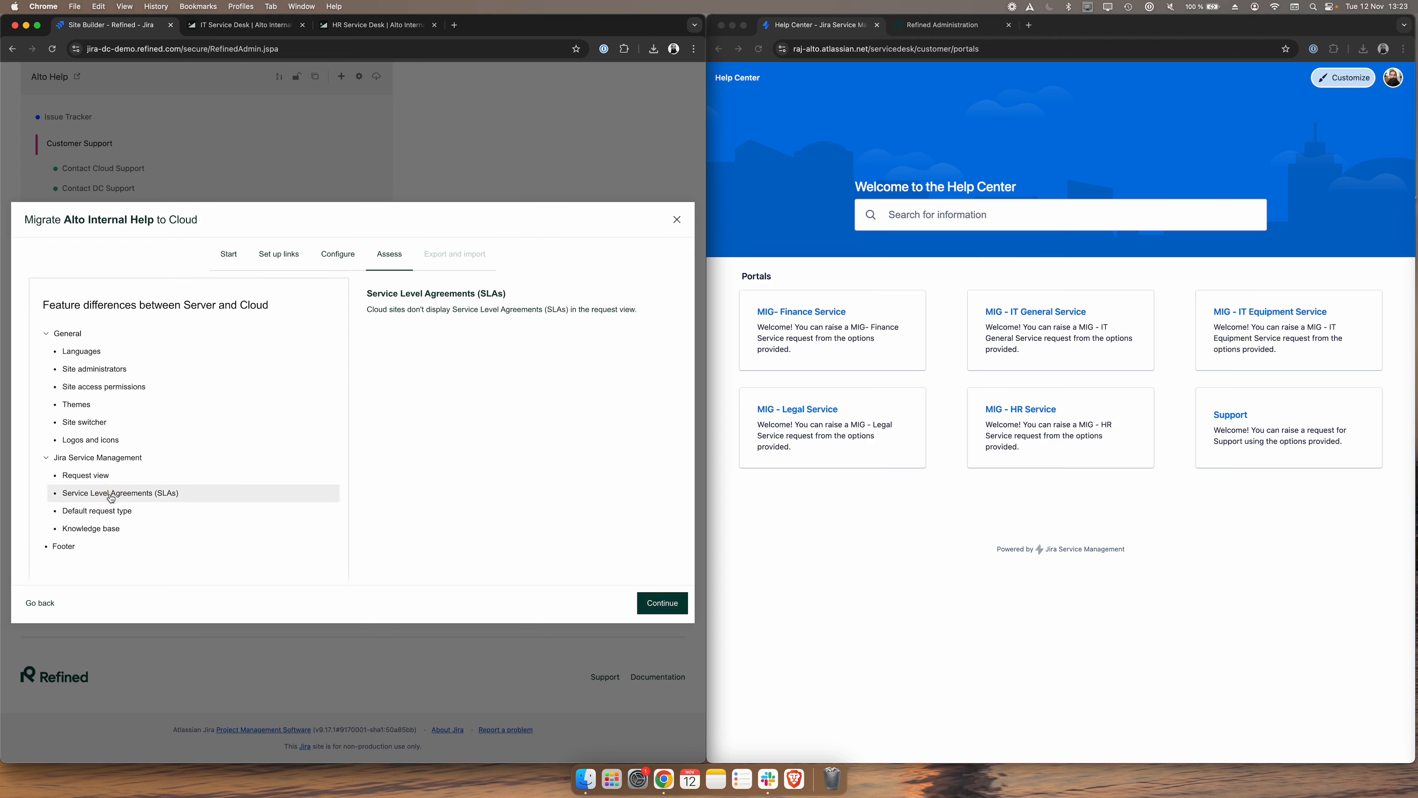
{"action": "left_click", "coordinate": [98, 457]}
{"action": "left_click", "coordinate": [75, 391]}
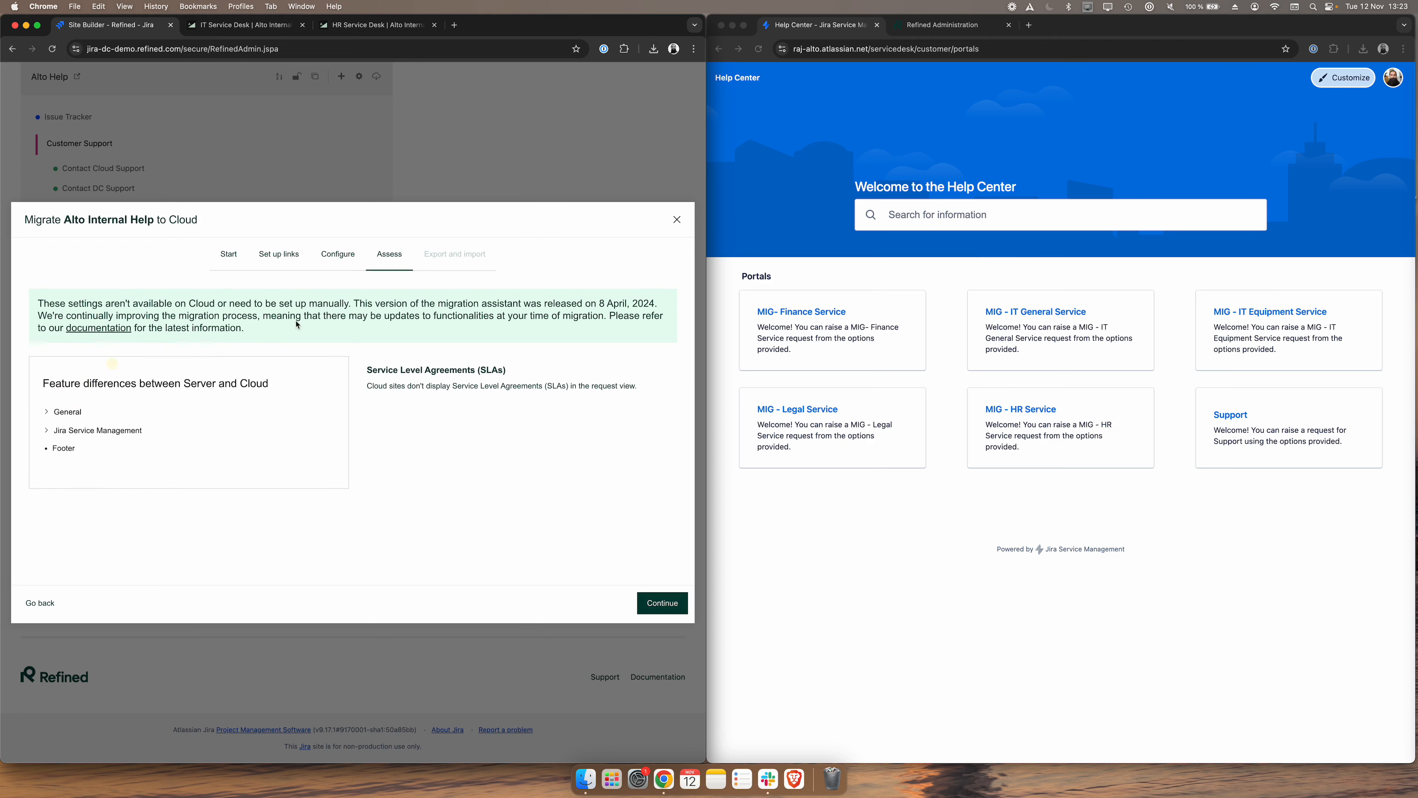
Continue to the export stage and download the Cloud version of the Alto Internal Help site
{"action": "left_click", "coordinate": [664, 605]}
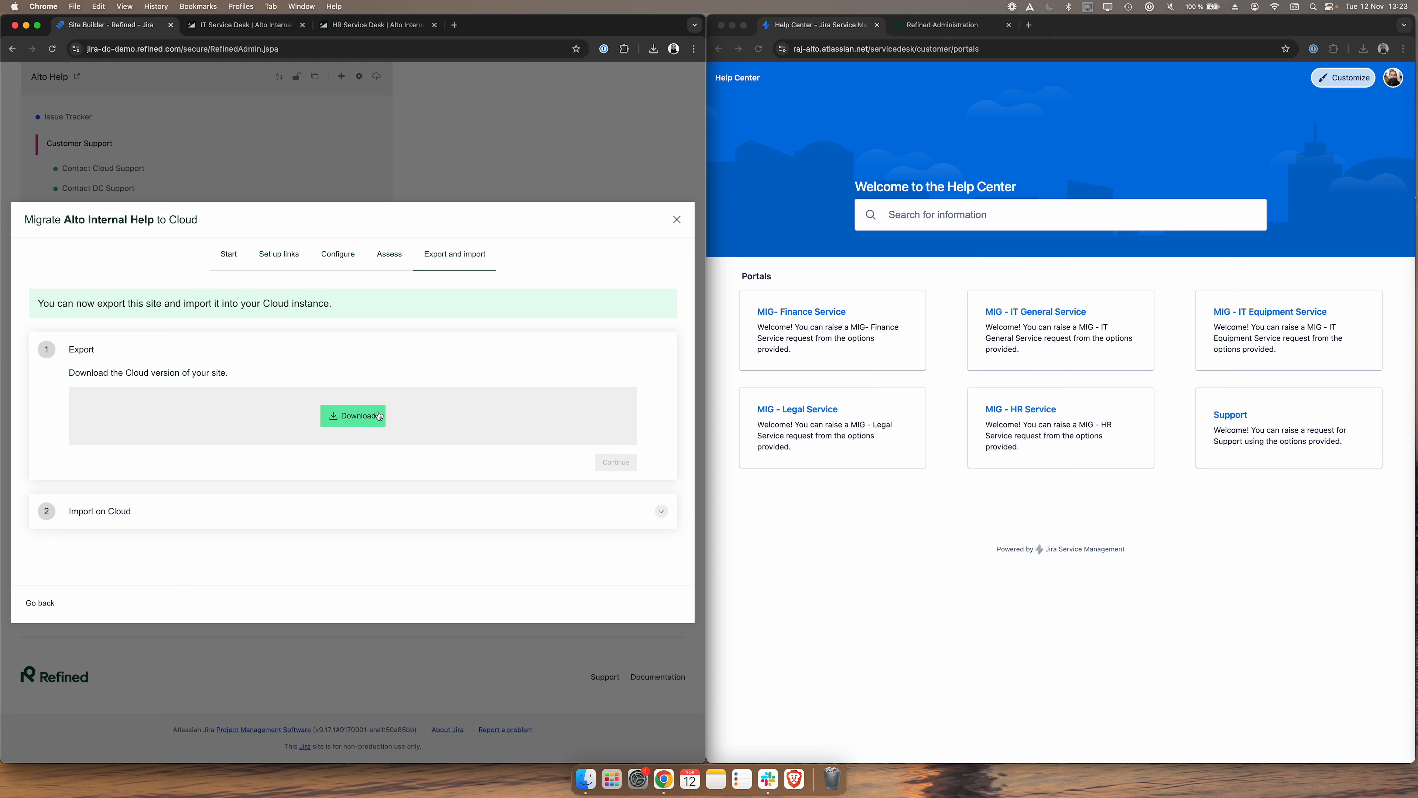
{"action": "left_click", "coordinate": [368, 421]}
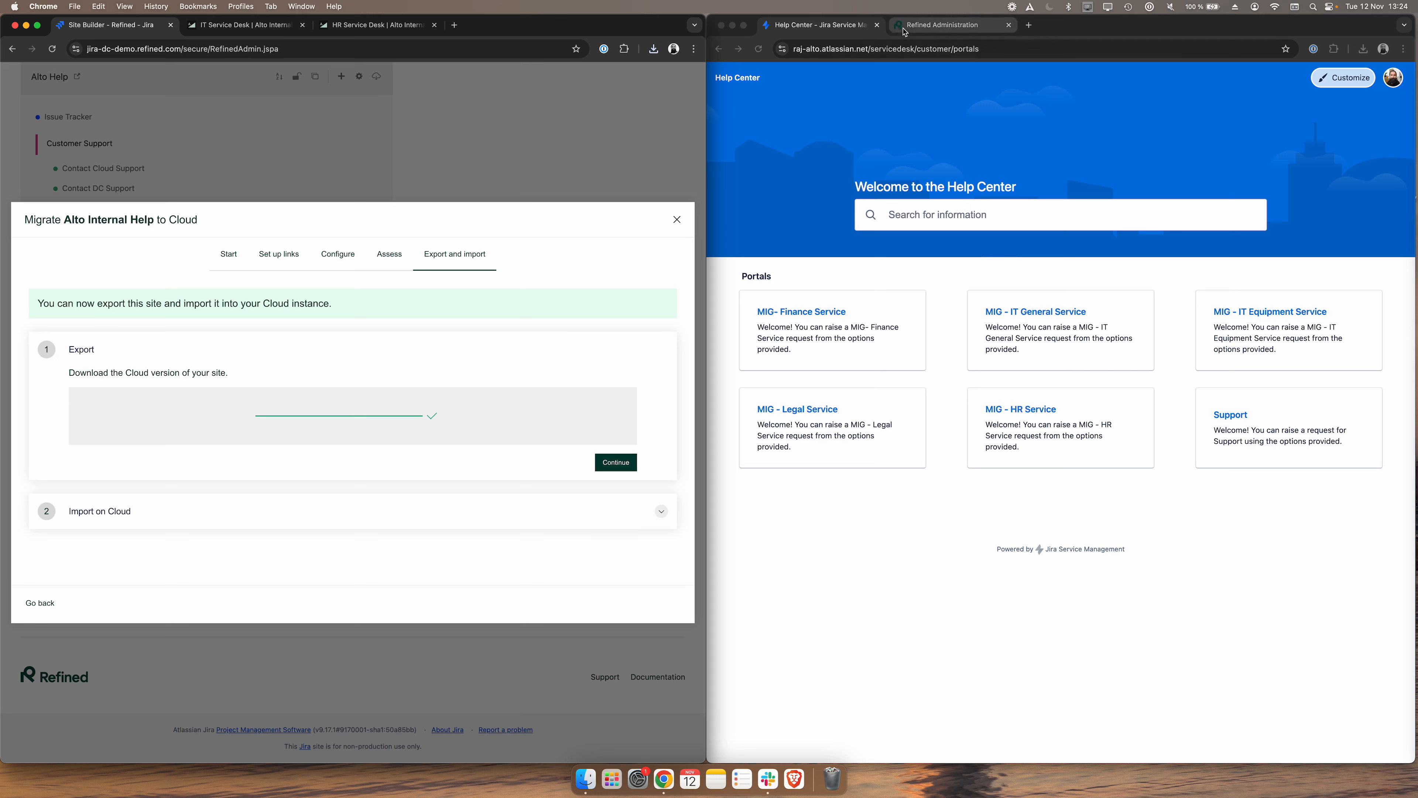
Open the Refined Sites app from the cloud Jira instance and close the duplicate Refined Administration tab
{"action": "left_click", "coordinate": [865, 49]}
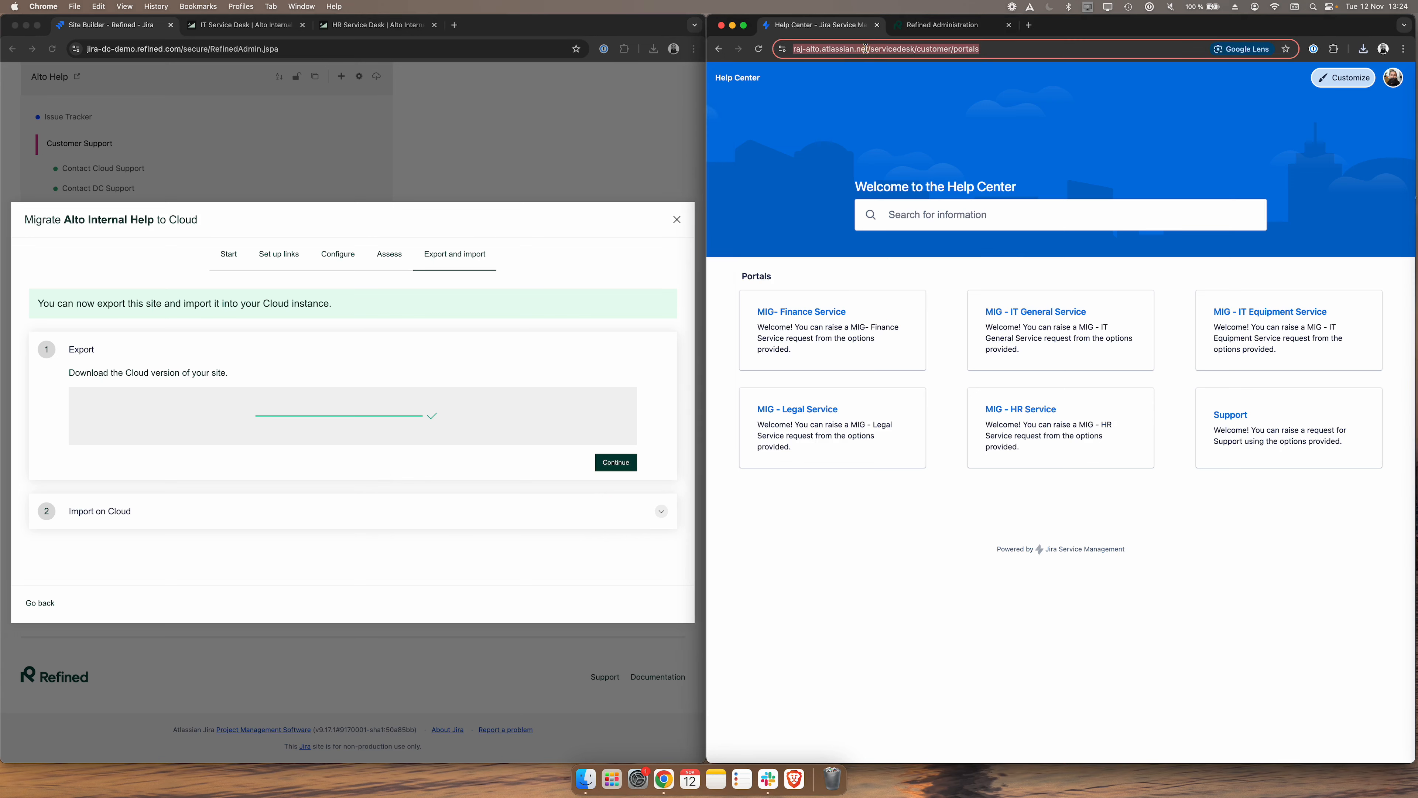
{"action": "type", "text": "raj-al"}
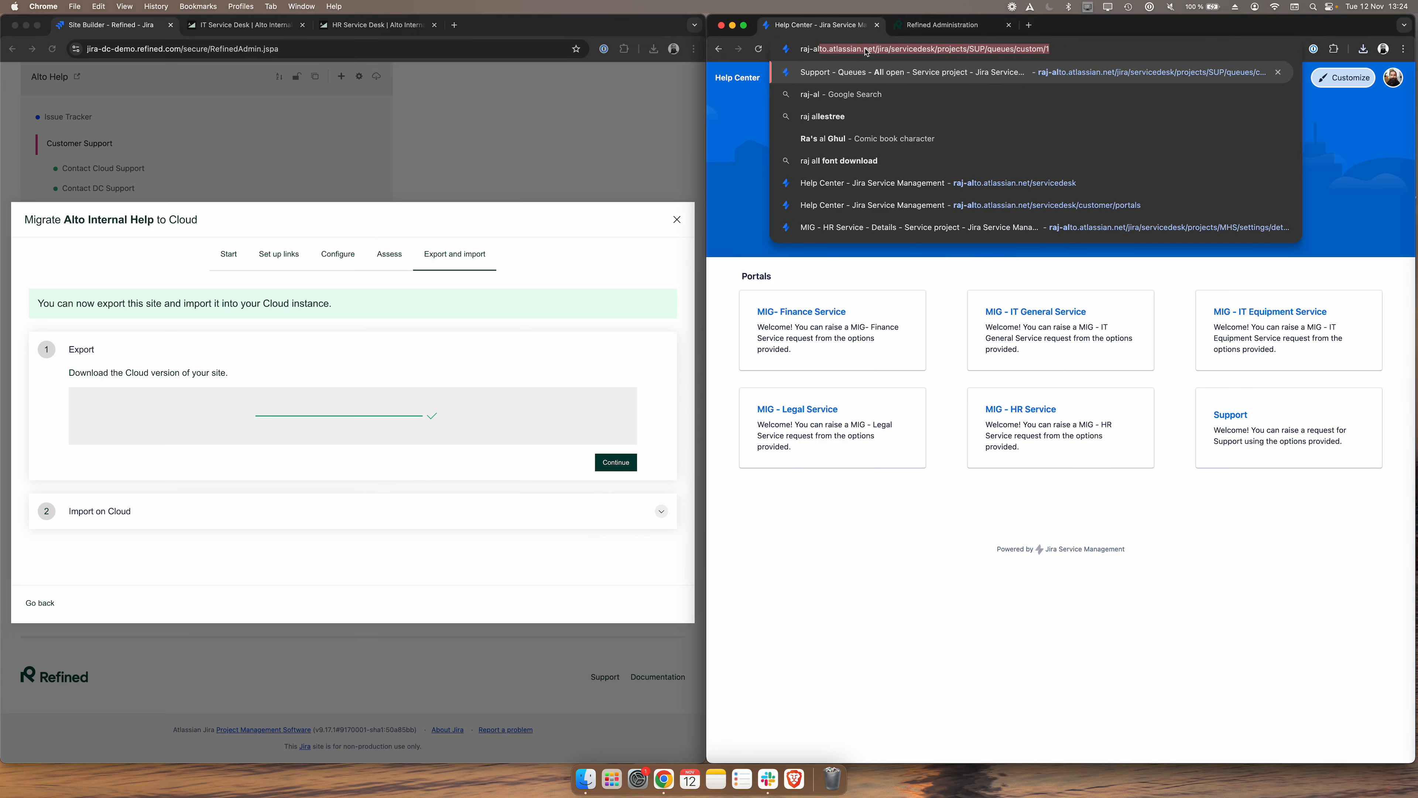
{"action": "key", "text": "Return"}
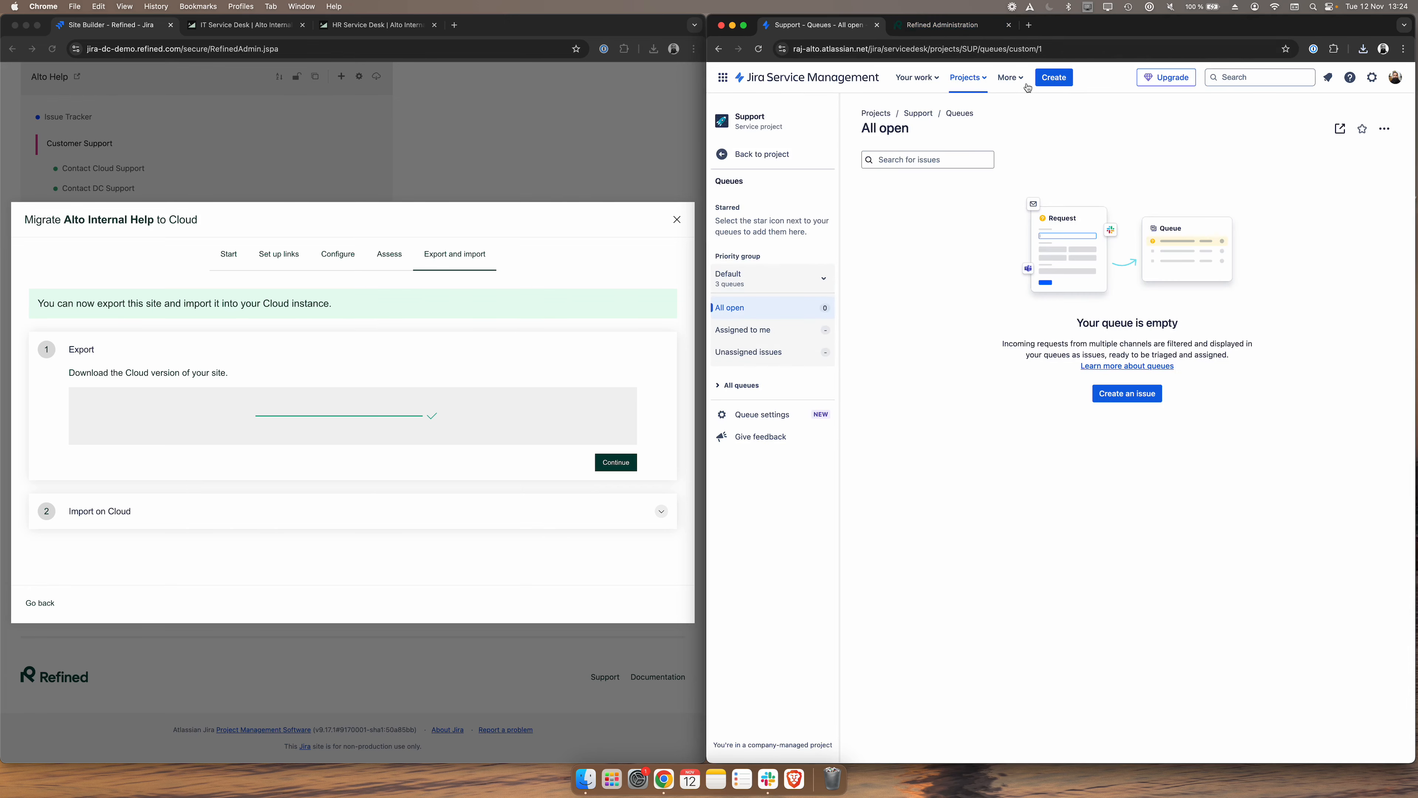
{"action": "left_click", "coordinate": [1012, 78]}
{"action": "mouse_move", "coordinate": [1021, 192]}
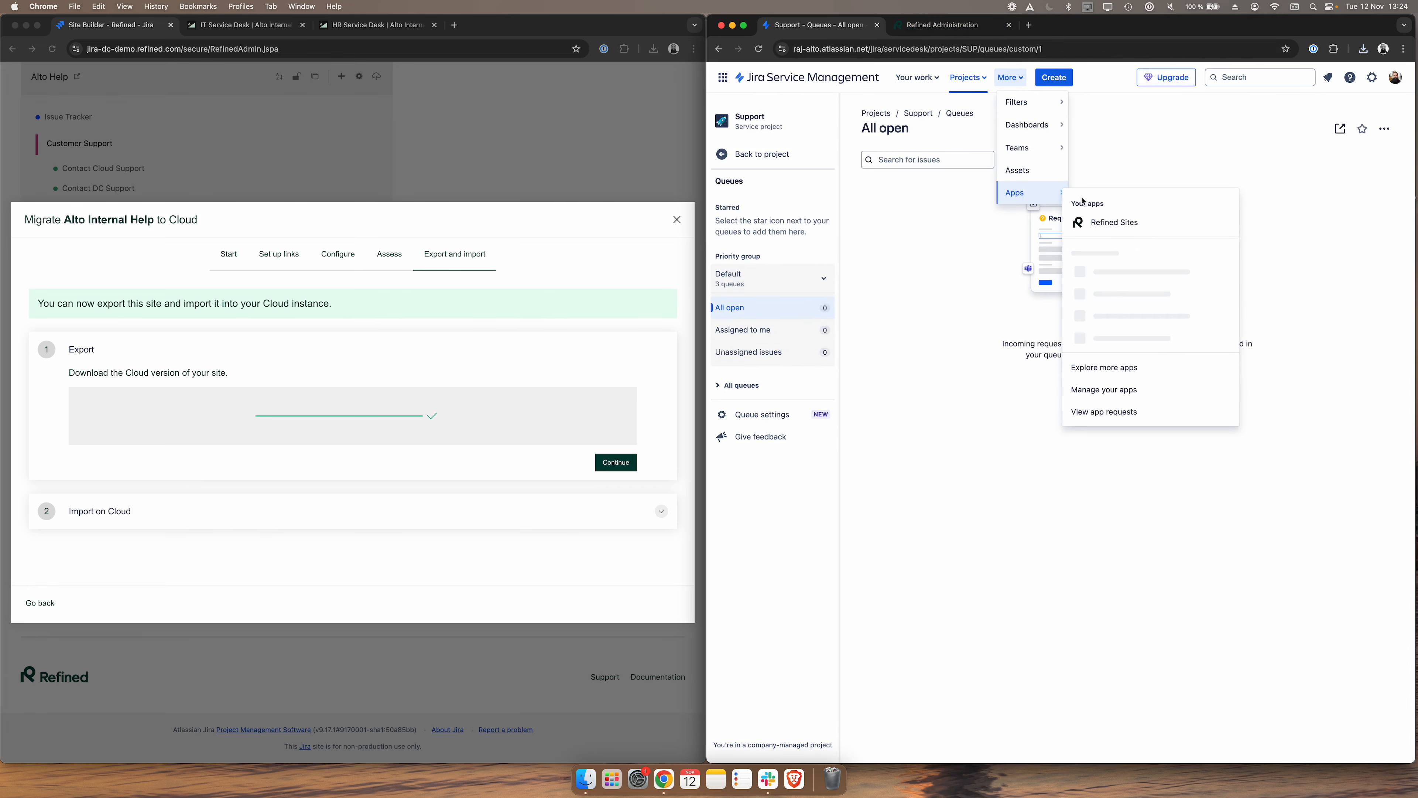
{"action": "left_click", "coordinate": [1104, 223]}
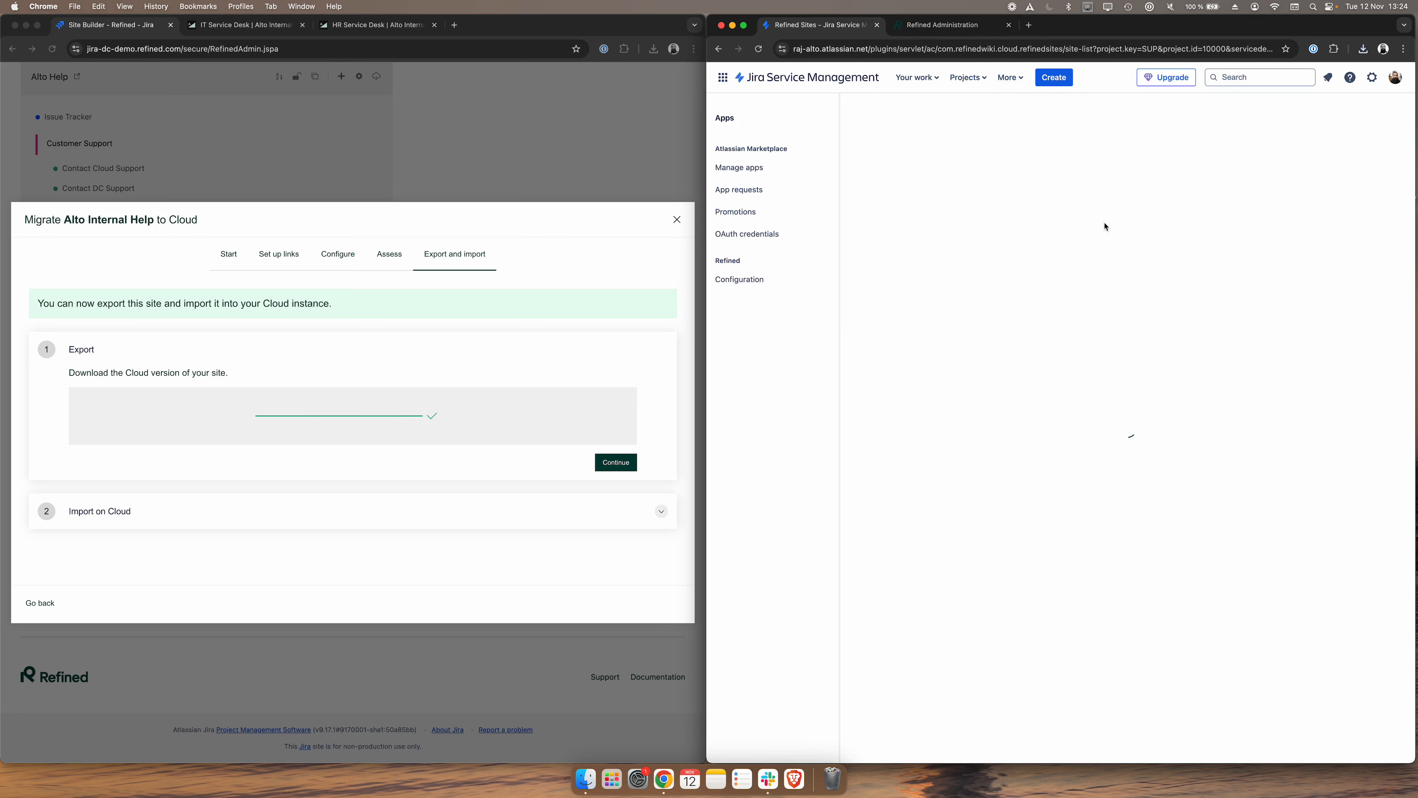
{"action": "left_click", "coordinate": [1127, 496]}
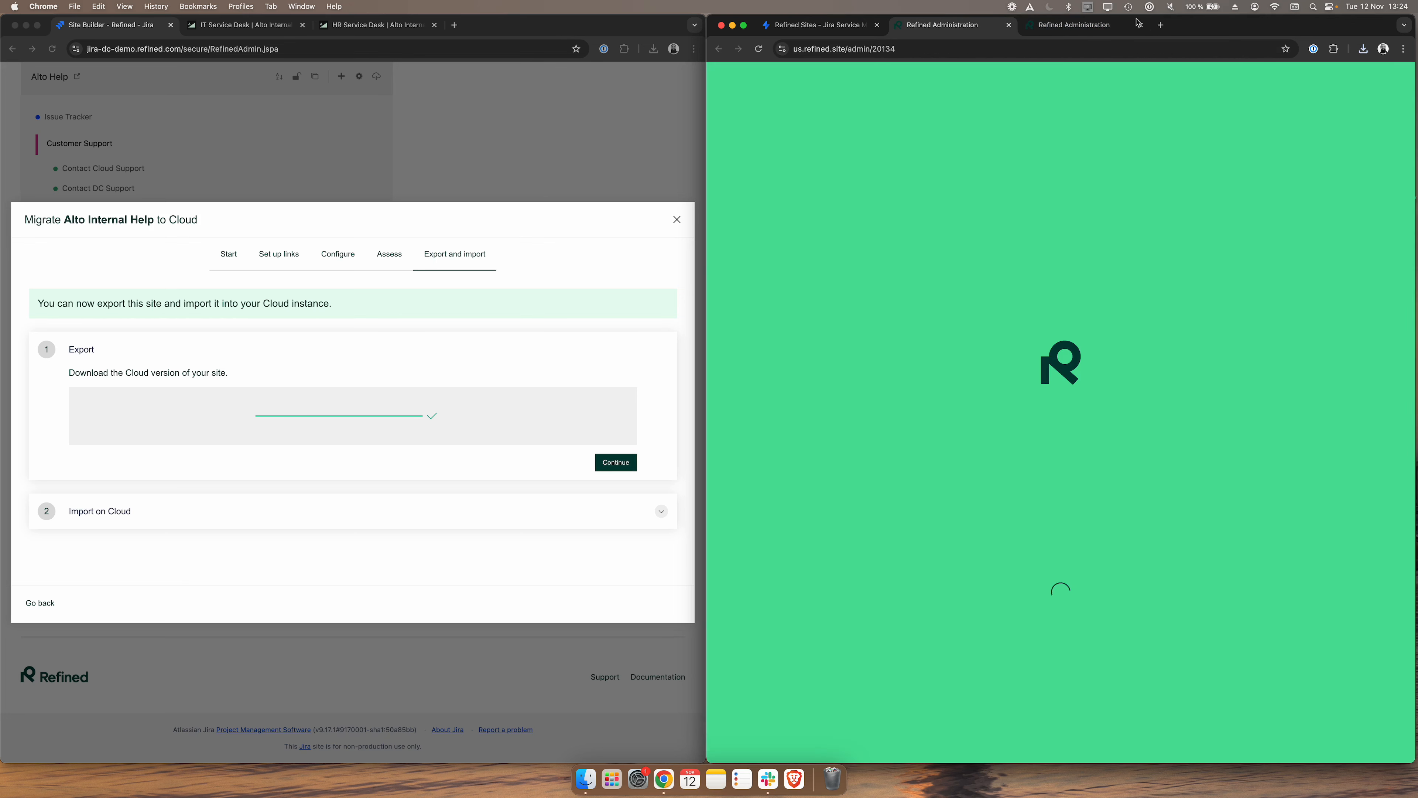
{"action": "left_click", "coordinate": [1140, 24]}
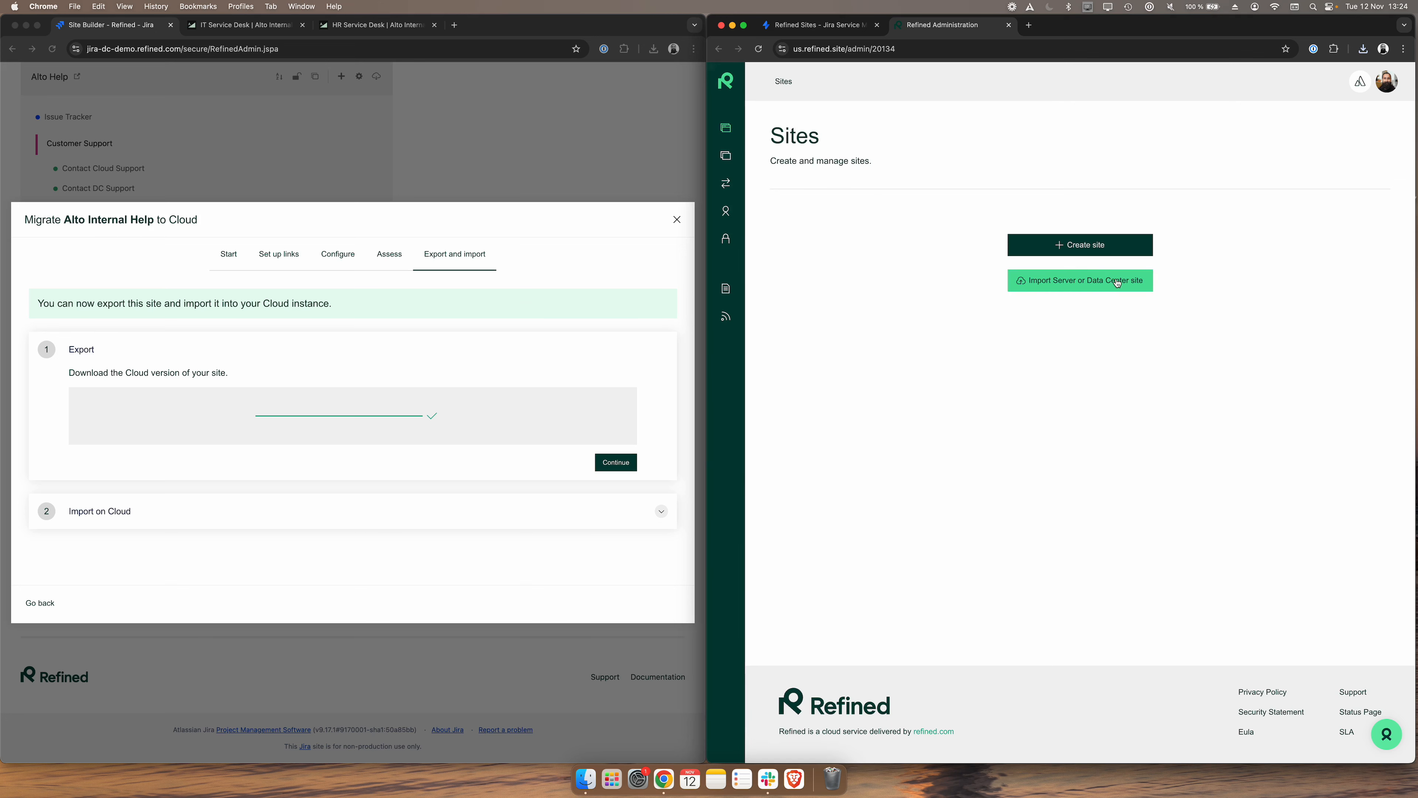
Start importing a Server or Data Center site named Alto Migrated, with the URL raj-alto-migrated and the kind Internal Support
{"action": "left_click", "coordinate": [1101, 285]}
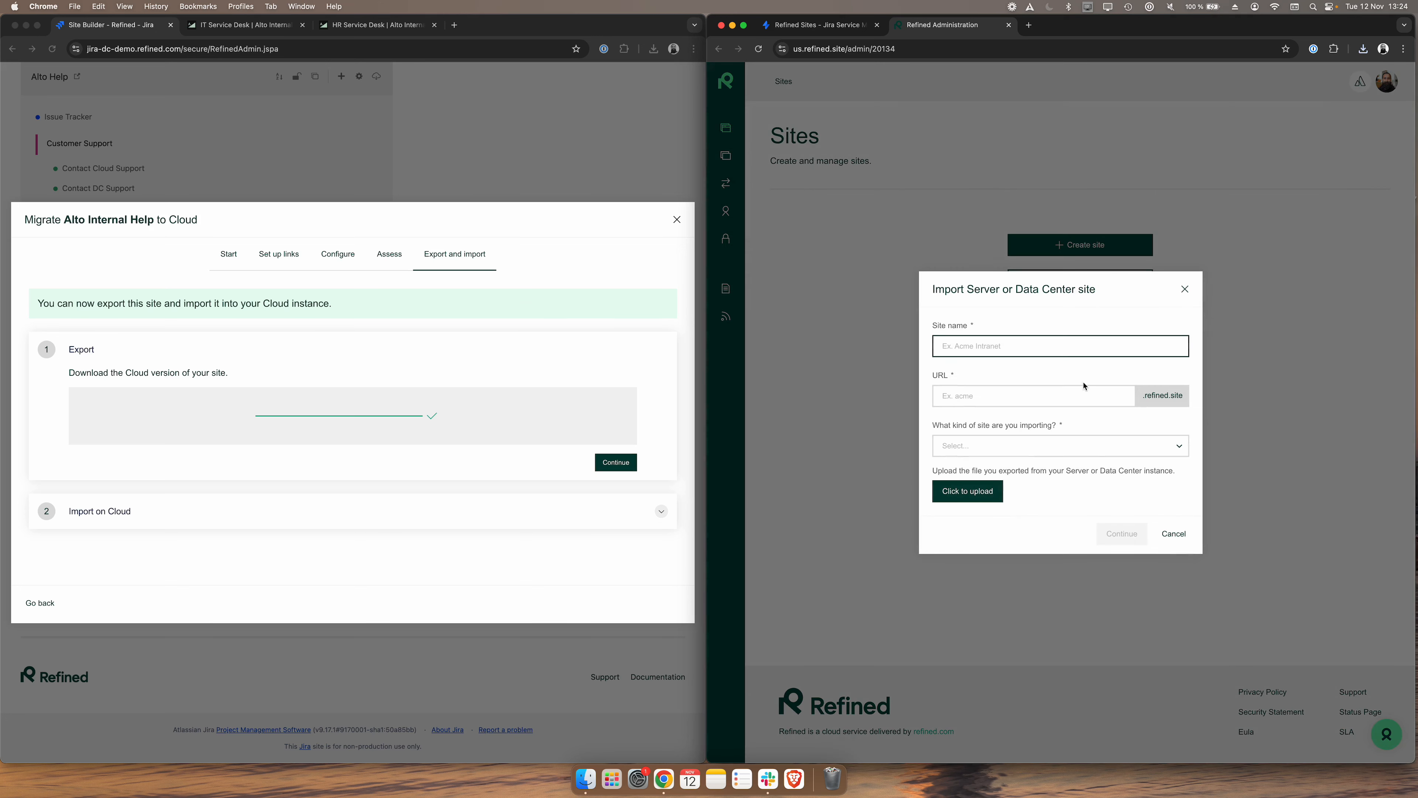
{"action": "type", "text": "Alto Migrated"}
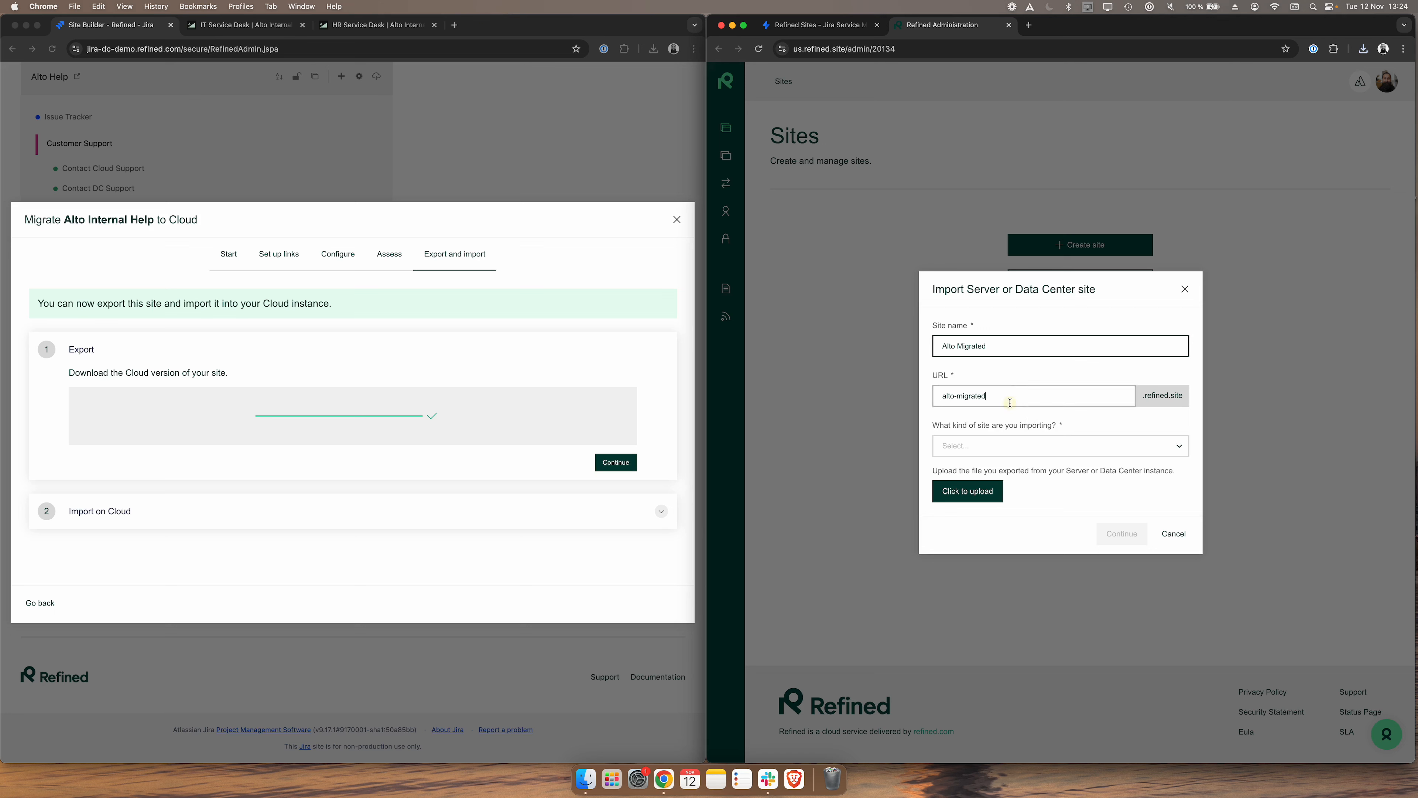
{"action": "left_click", "coordinate": [997, 397]}
{"action": "type", "text": "raj-"}
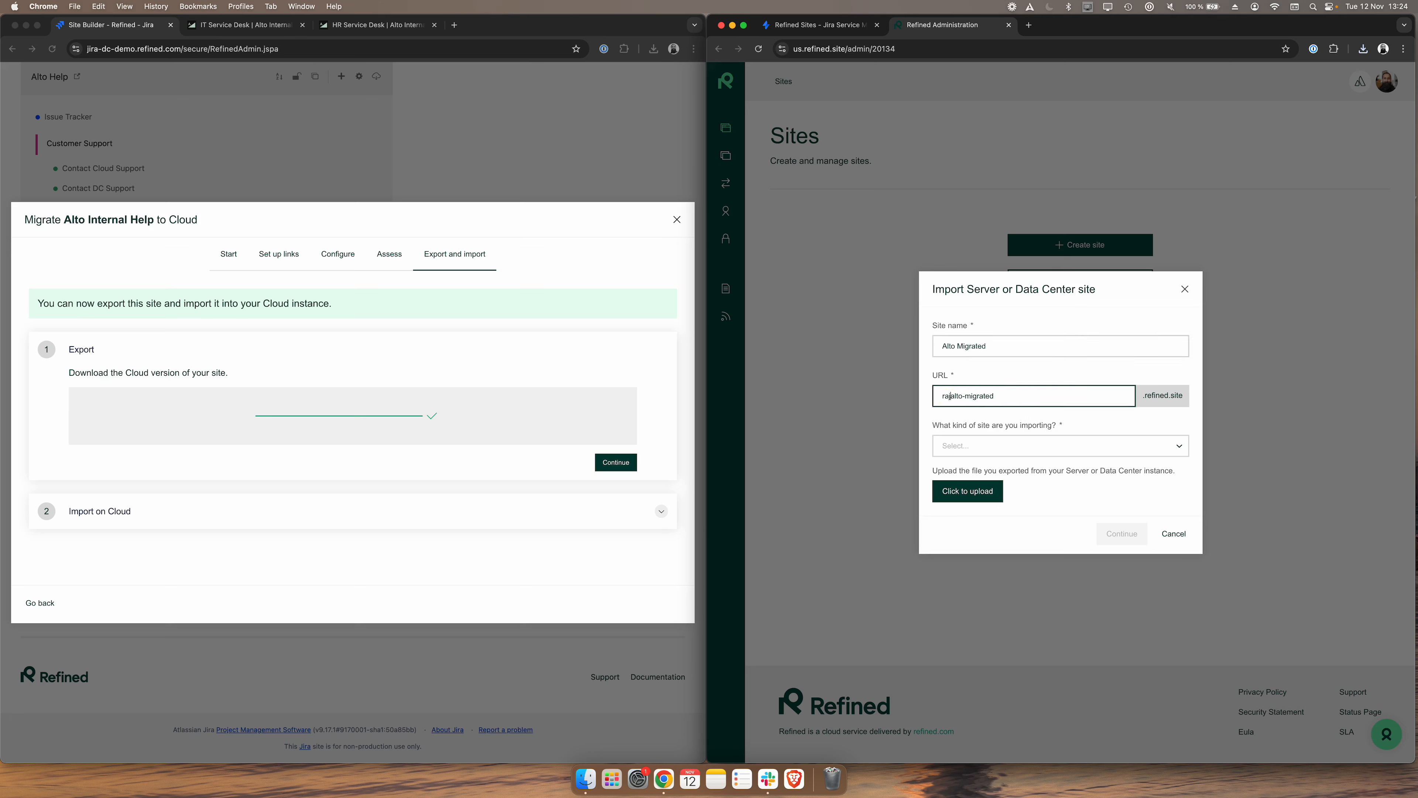
{"action": "left_click", "coordinate": [1084, 448]}
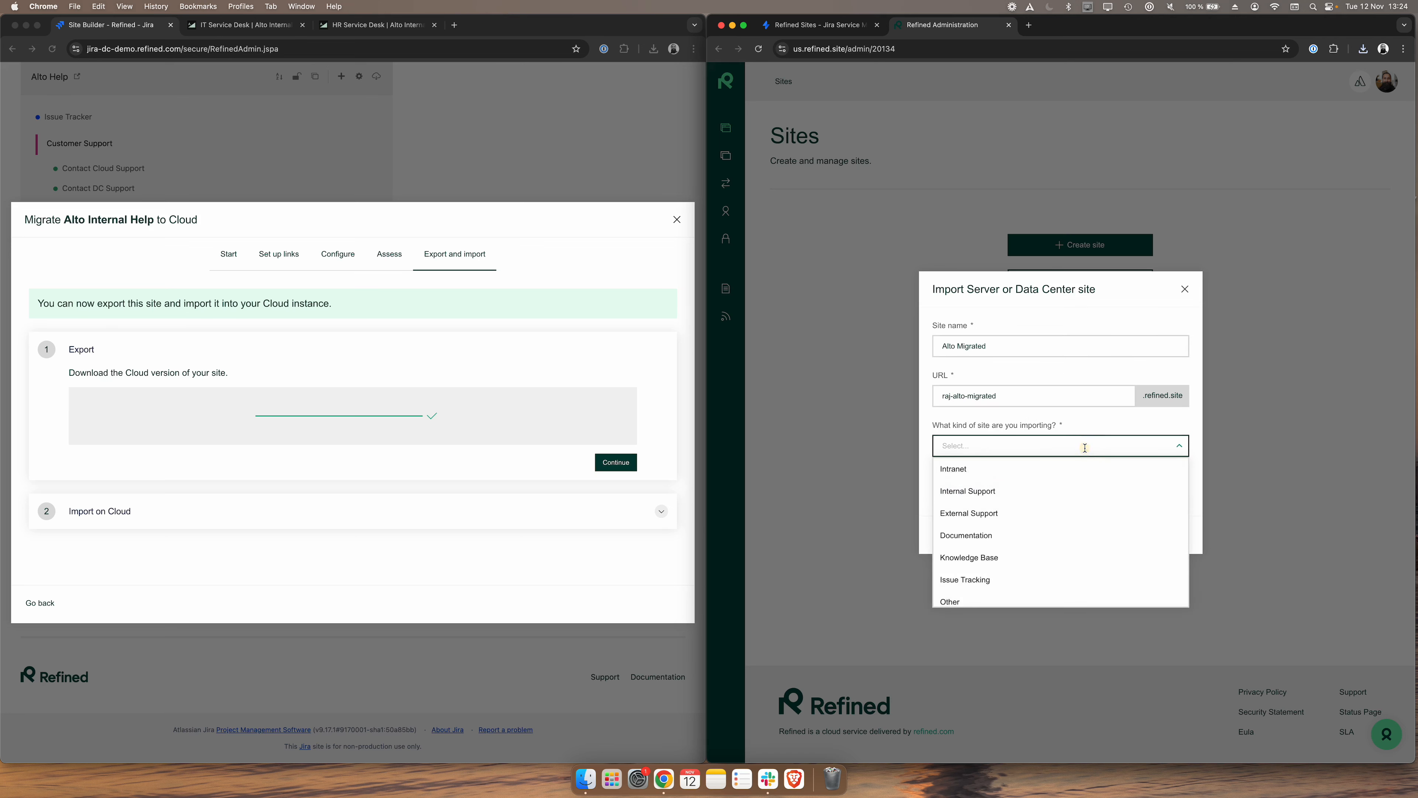
{"action": "left_click", "coordinate": [1045, 494]}
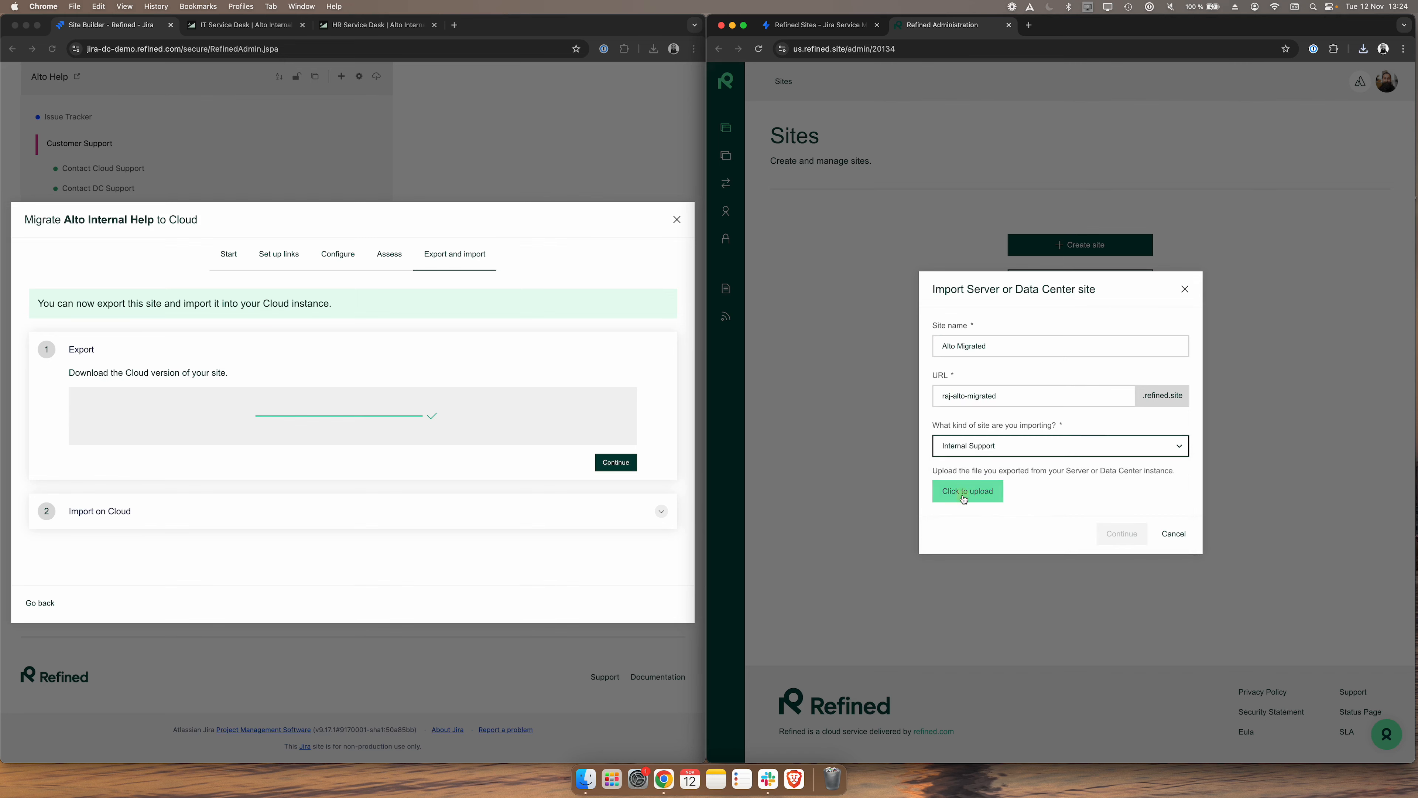
Upload the exported site zip file to the Server or Data Center site import
{"action": "left_click", "coordinate": [979, 493]}
{"action": "left_click", "coordinate": [724, 204]}
{"action": "double_click", "coordinate": [725, 204]}
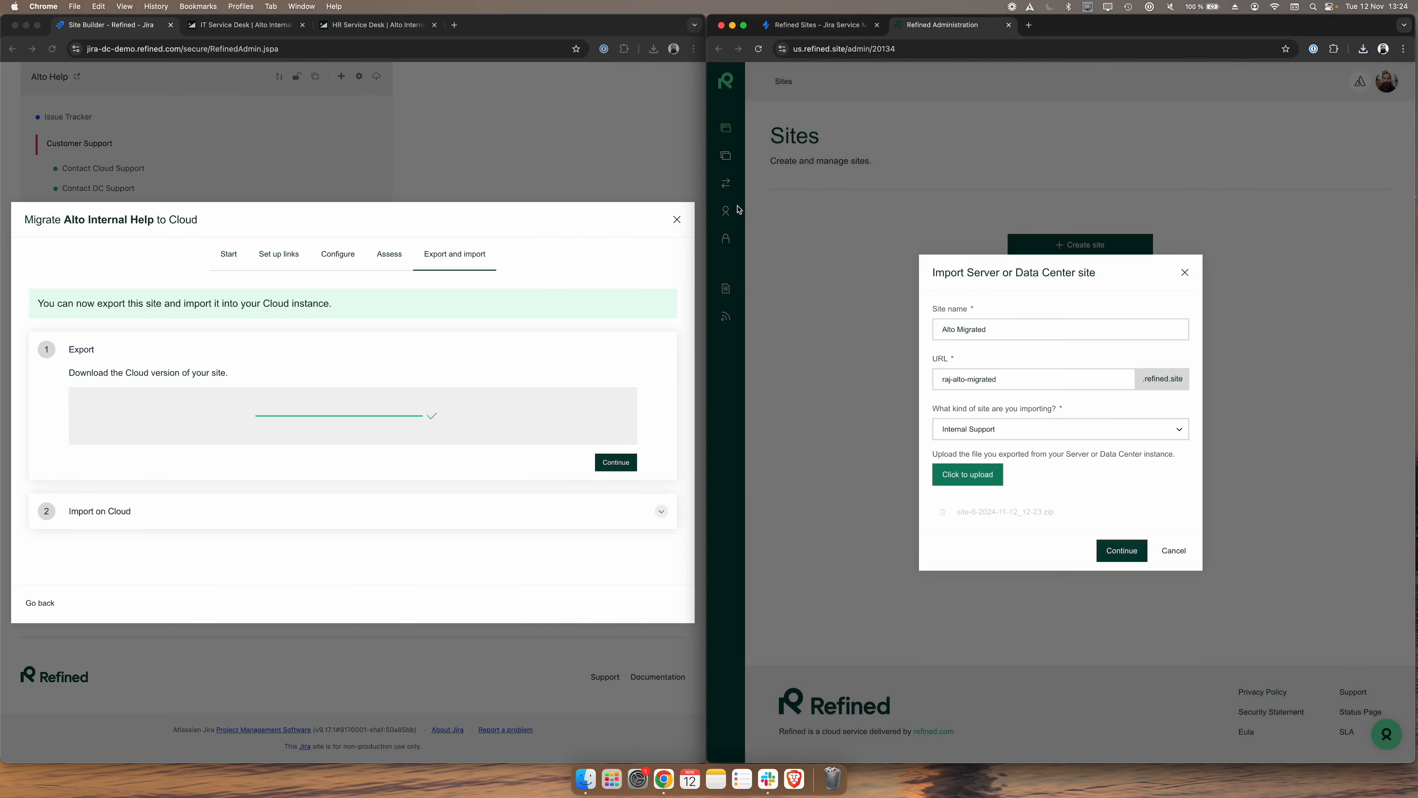
Continue the Alto Migrated import and open the linked documentation on migrating Refined for Jira Service Management to Cloud
{"action": "left_click", "coordinate": [1121, 551]}
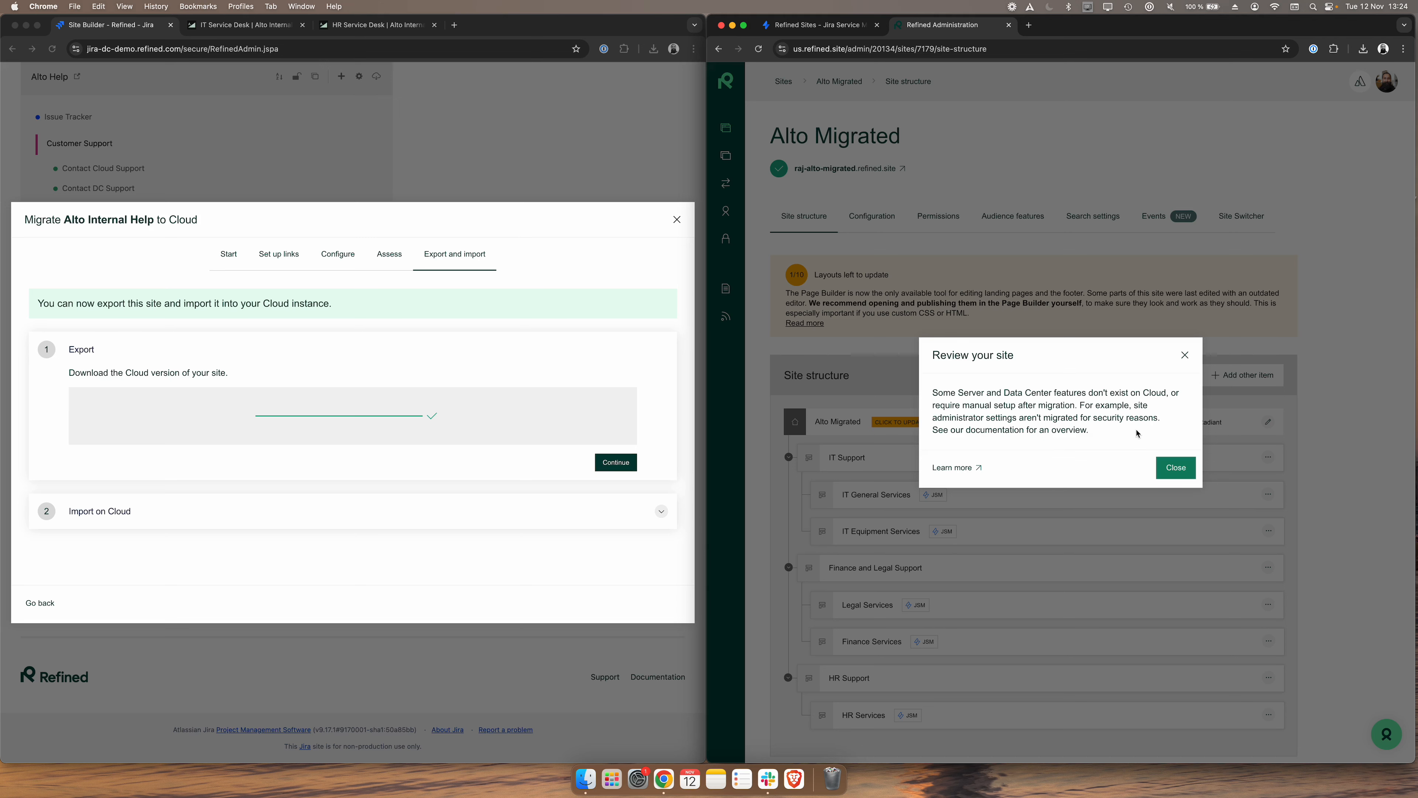
{"action": "left_click", "coordinate": [974, 467]}
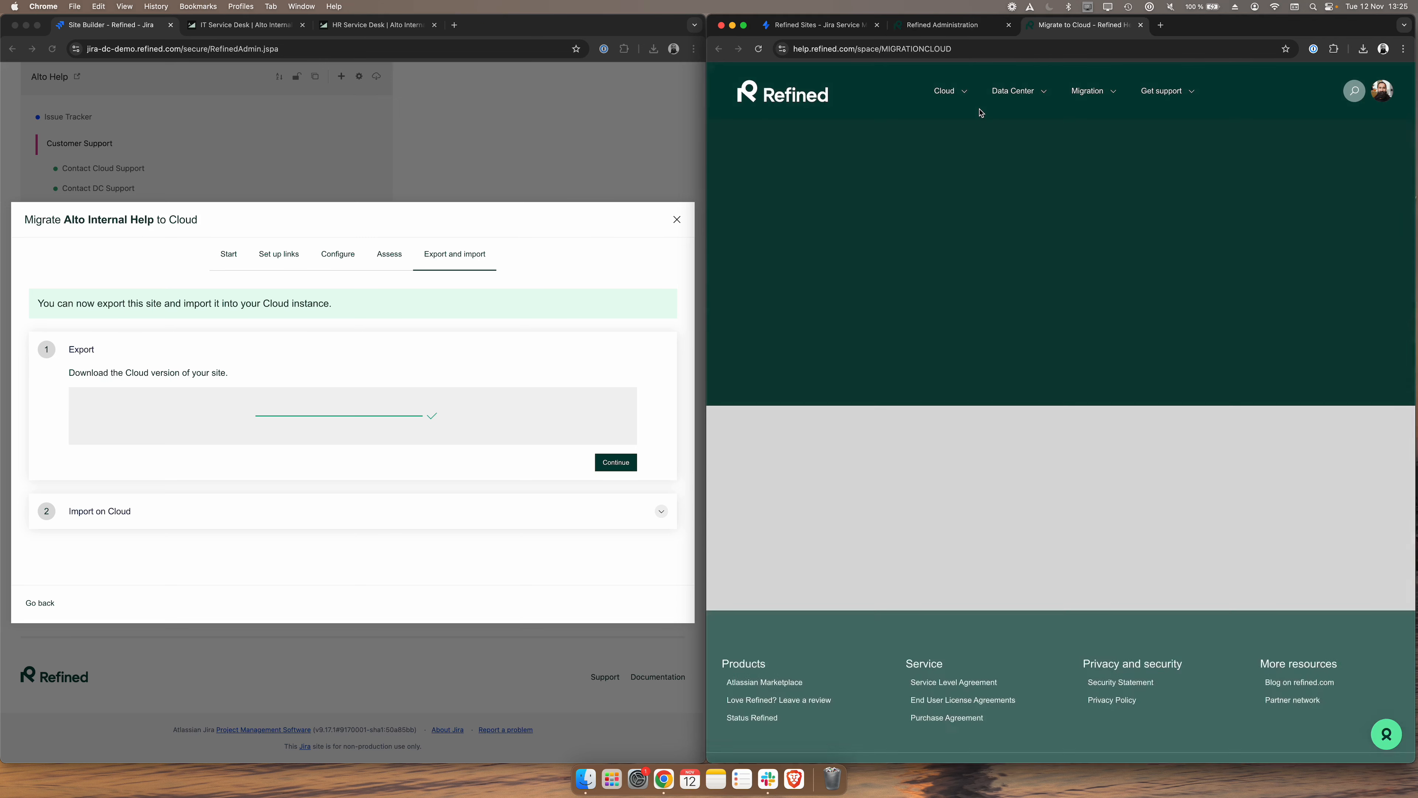
{"action": "left_click", "coordinate": [902, 419]}
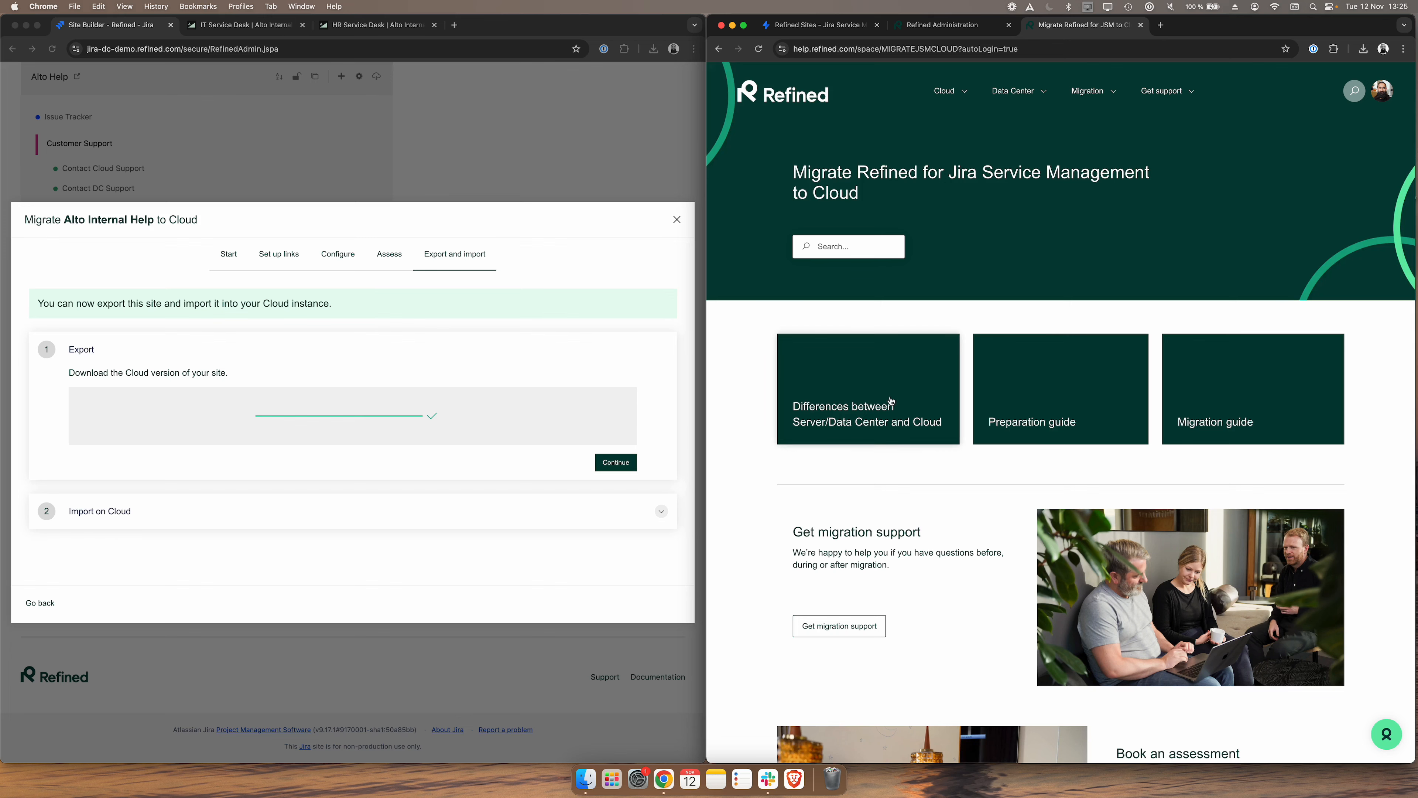
Return to the Alto Migrated administration, dismiss the site review notice and open the live migrated site
{"action": "left_click", "coordinate": [941, 25]}
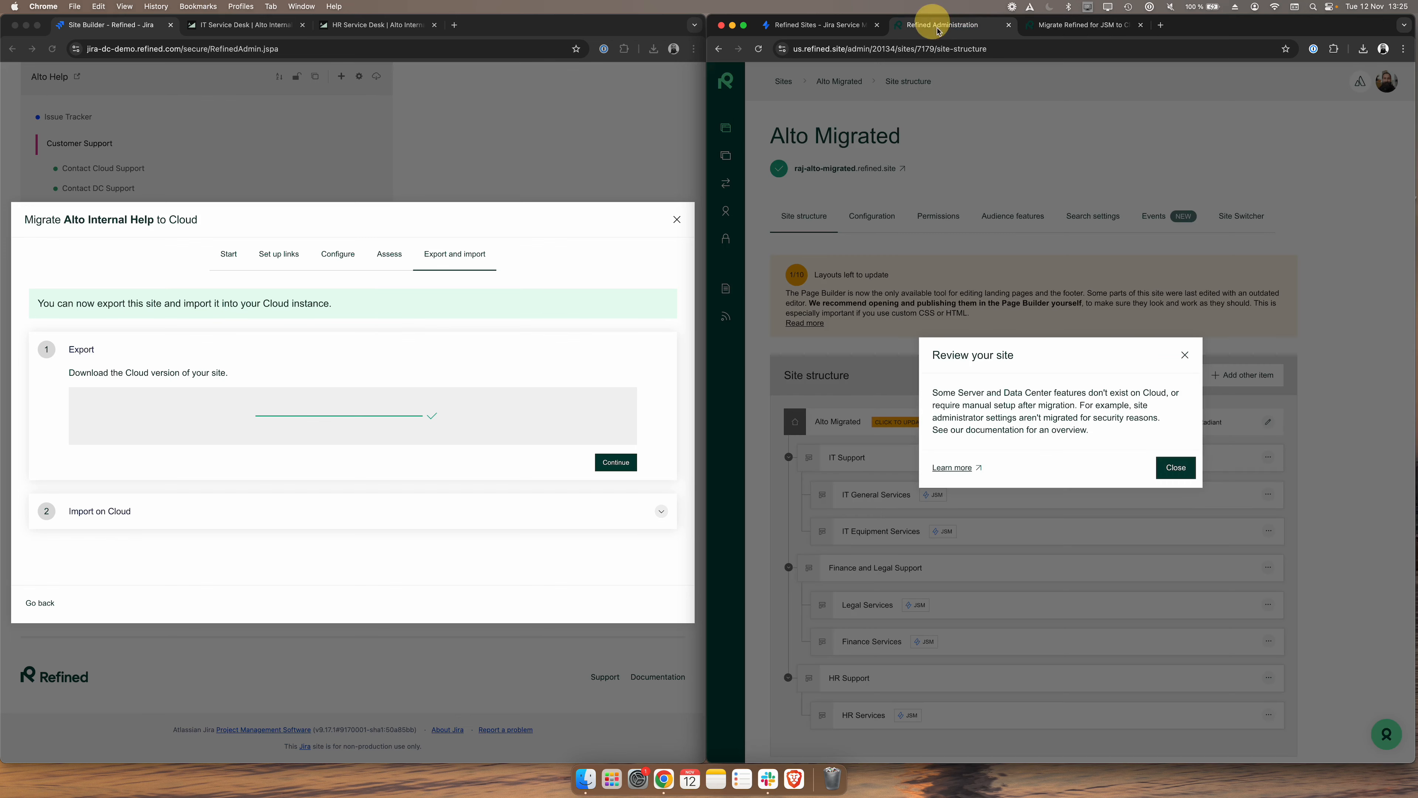
{"action": "left_click", "coordinate": [1187, 356]}
{"action": "scroll", "coordinate": [1108, 469], "scroll_direction": "down", "scroll_amount": 2}
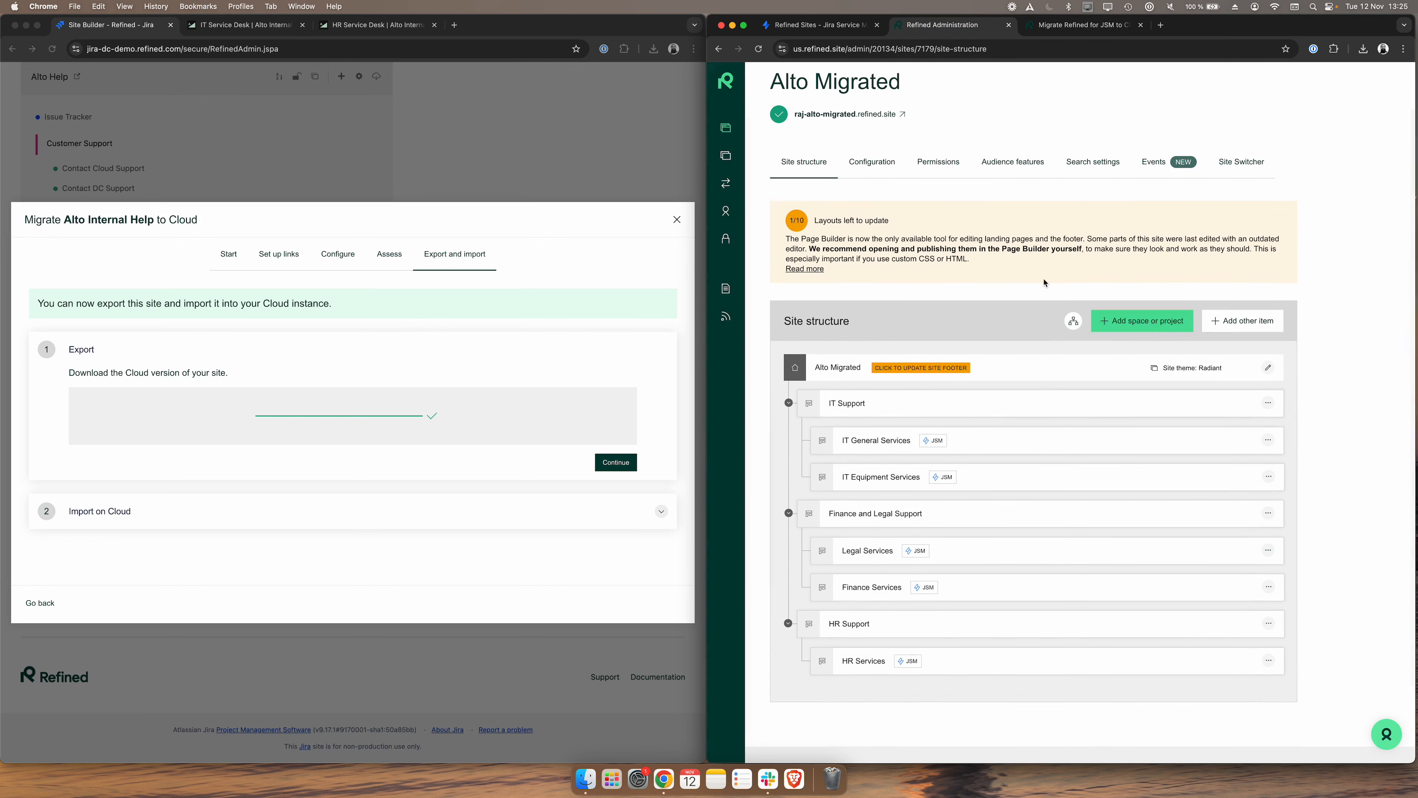
{"action": "left_click", "coordinate": [866, 115]}
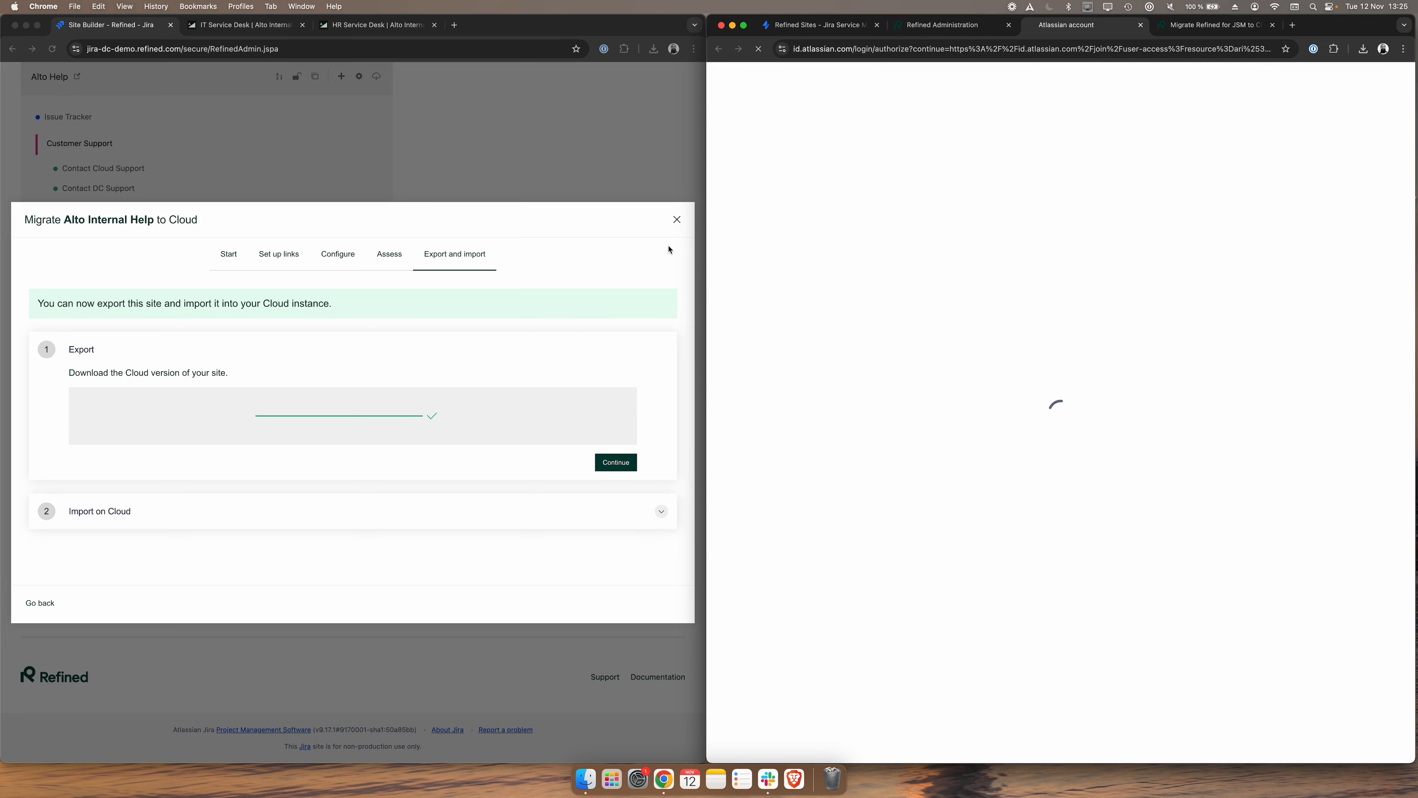
Close the Alto Internal Help migration dialog, open that site's Data Center home page and close the HR Service Desk tab
{"action": "left_click", "coordinate": [677, 220]}
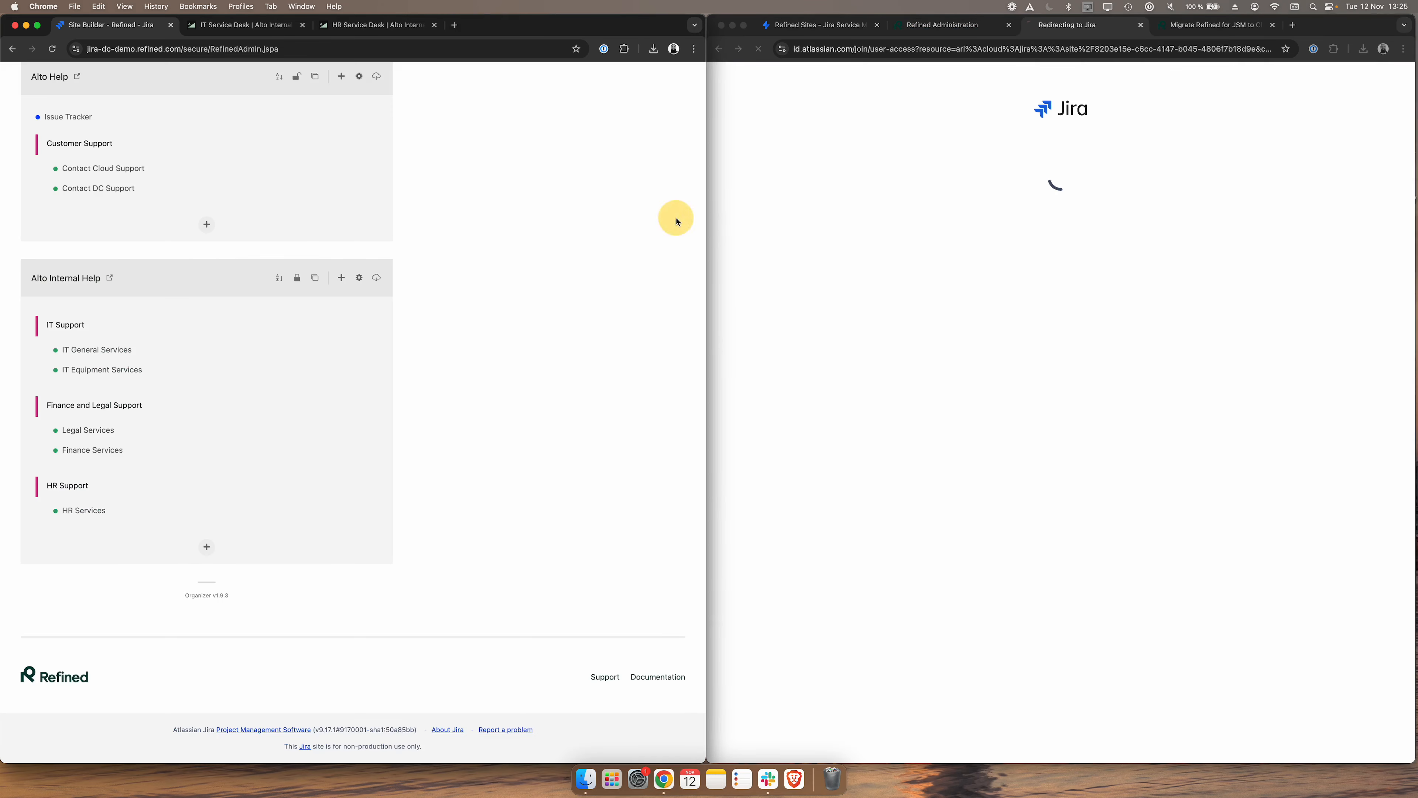
{"action": "left_click", "coordinate": [110, 280]}
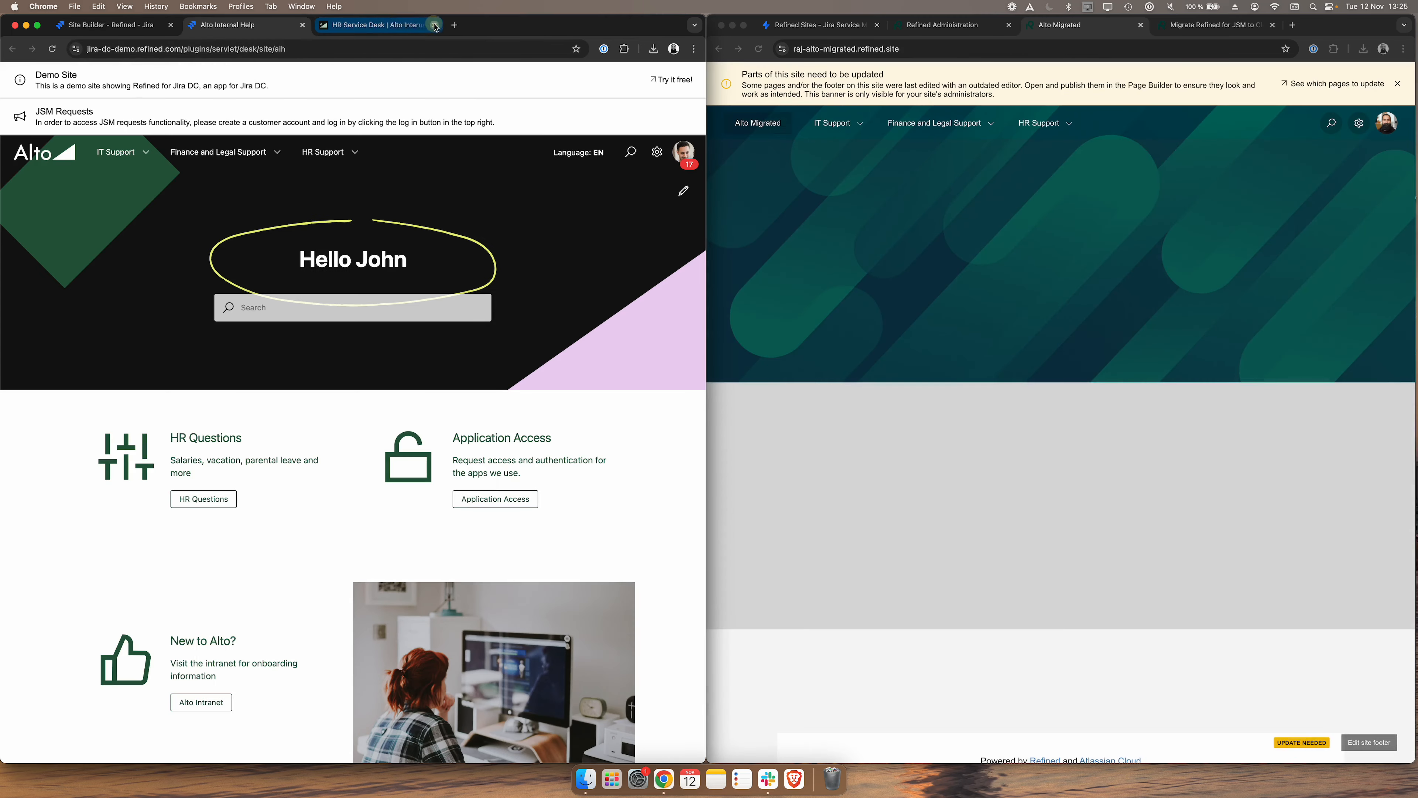
{"action": "left_click", "coordinate": [434, 25]}
Compare the Data Center and migrated home pages, closing the page customization tip on the migrated site
{"action": "scroll", "coordinate": [509, 196], "scroll_direction": "down", "scroll_amount": 2}
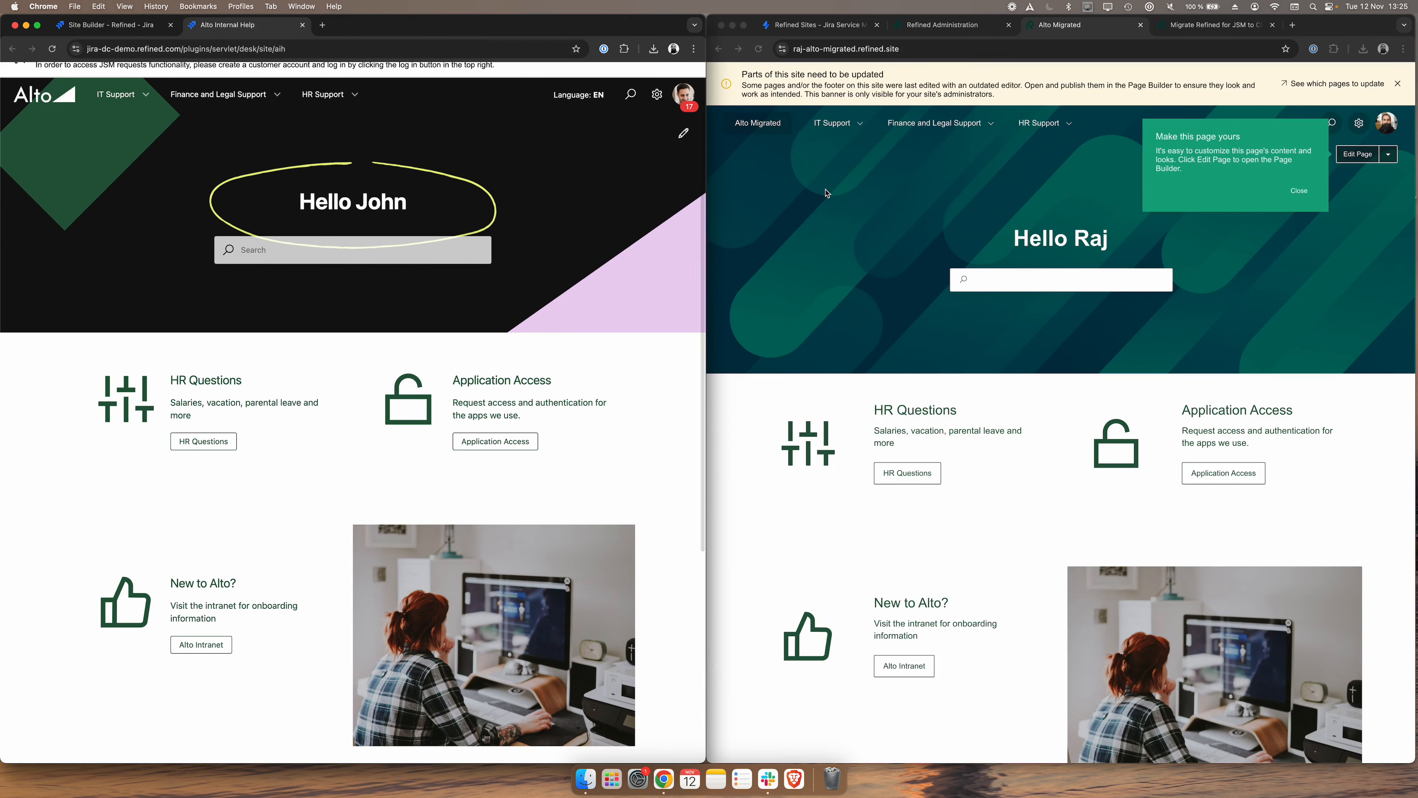
{"action": "scroll", "coordinate": [827, 193], "scroll_direction": "down", "scroll_amount": 2}
{"action": "left_click", "coordinate": [1293, 163]}
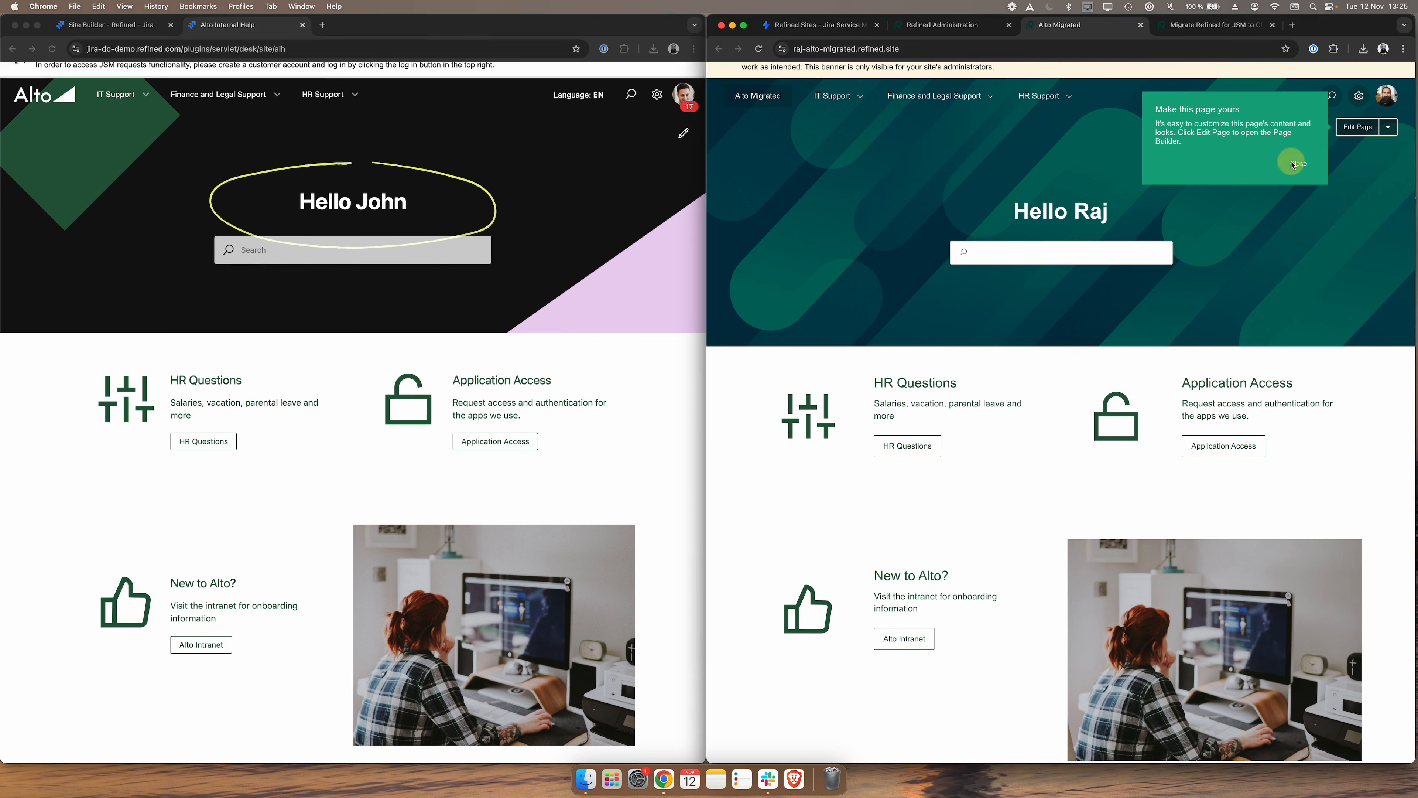
{"action": "scroll", "coordinate": [1320, 326], "scroll_direction": "down", "scroll_amount": 1}
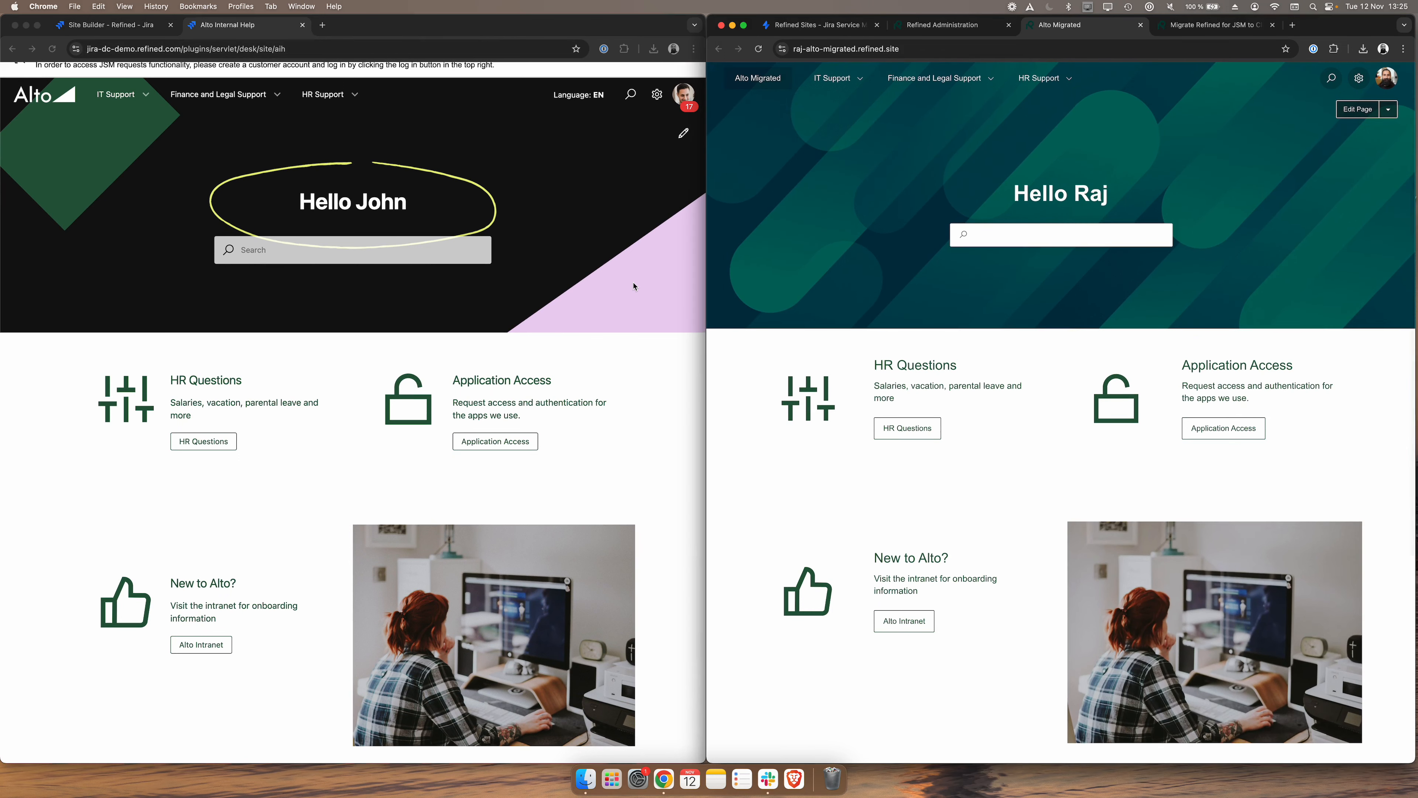
{"action": "scroll", "coordinate": [633, 286], "scroll_direction": "down", "scroll_amount": 1}
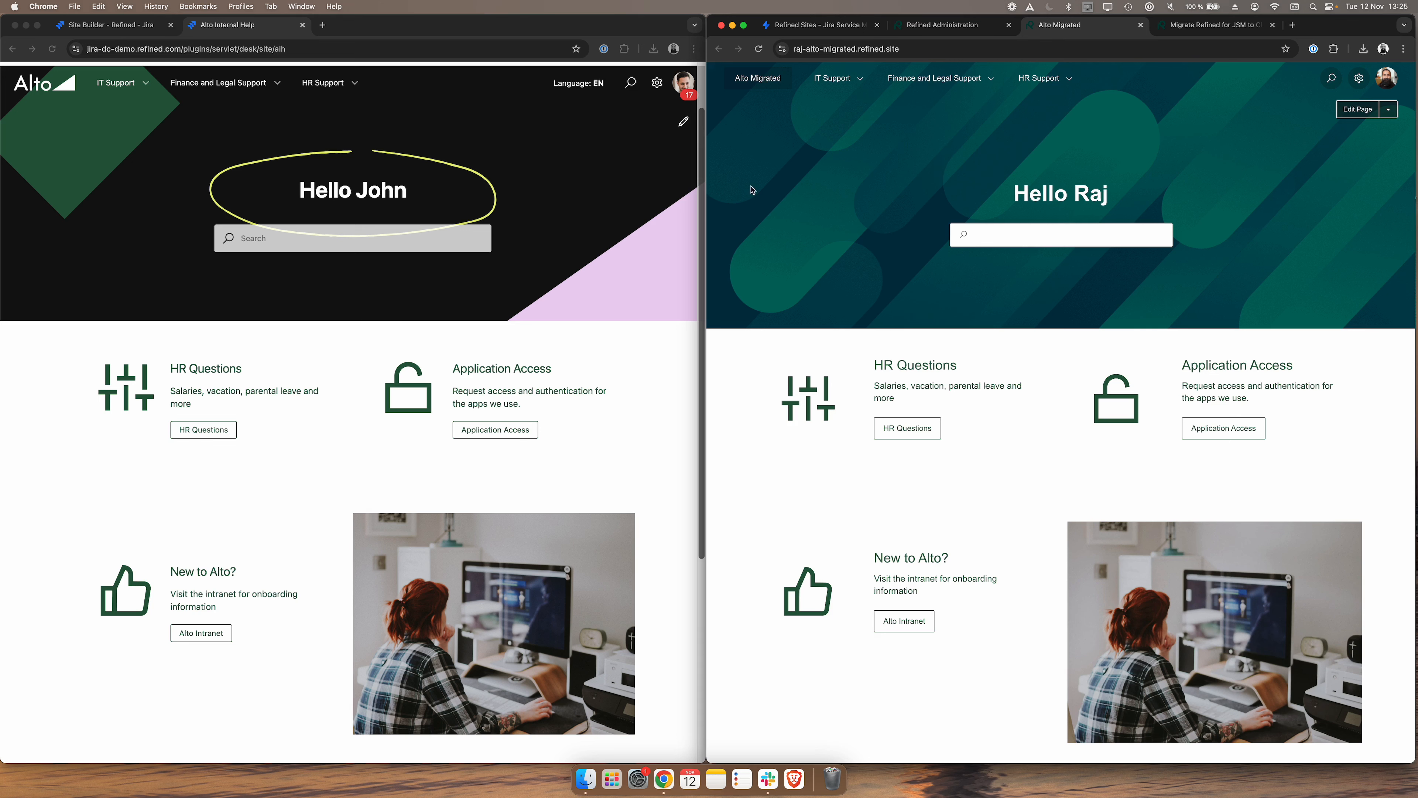
{"action": "scroll", "coordinate": [666, 208], "scroll_direction": "down", "scroll_amount": 1}
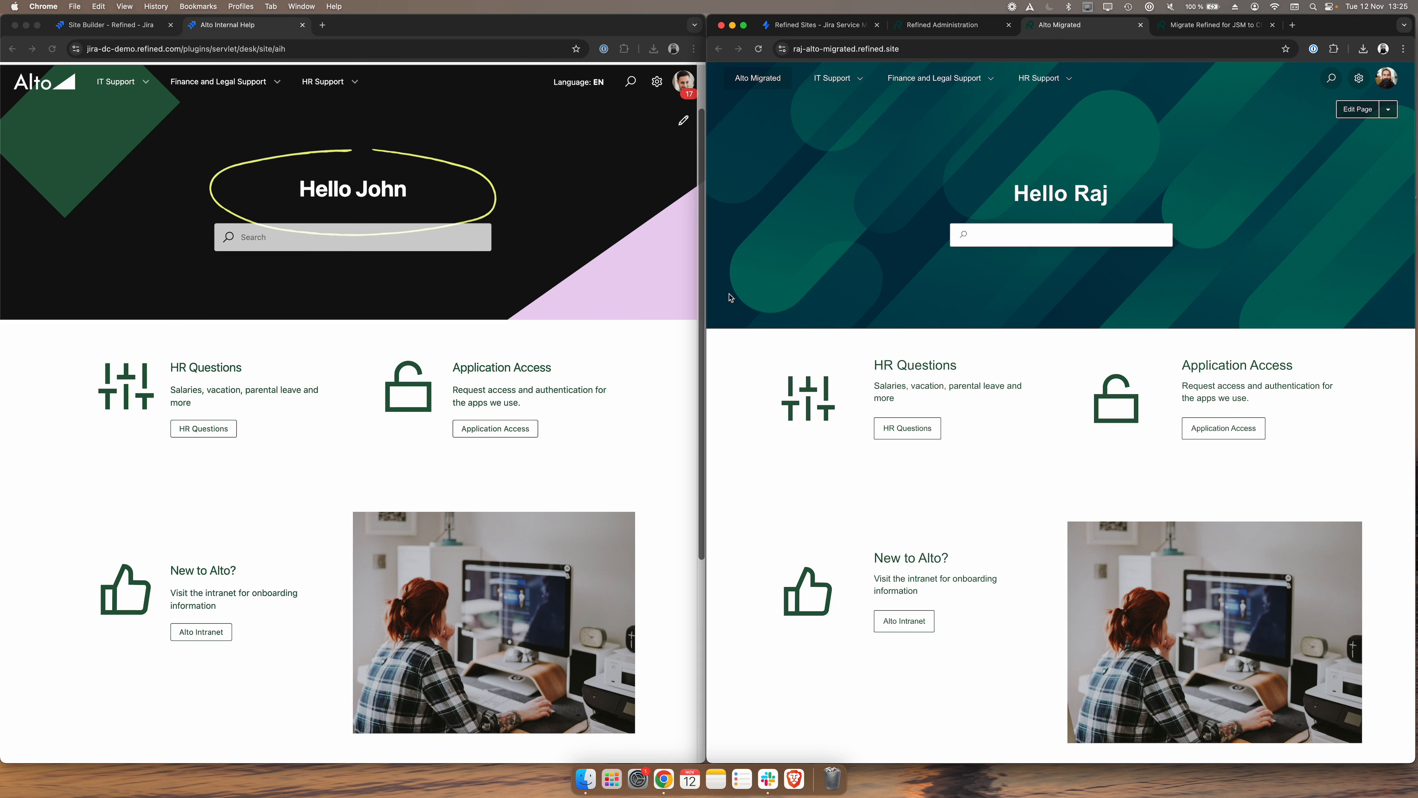
Apply the Alto Internal theme to the Alto Migrated site and reload its home page
{"action": "left_click", "coordinate": [980, 30]}
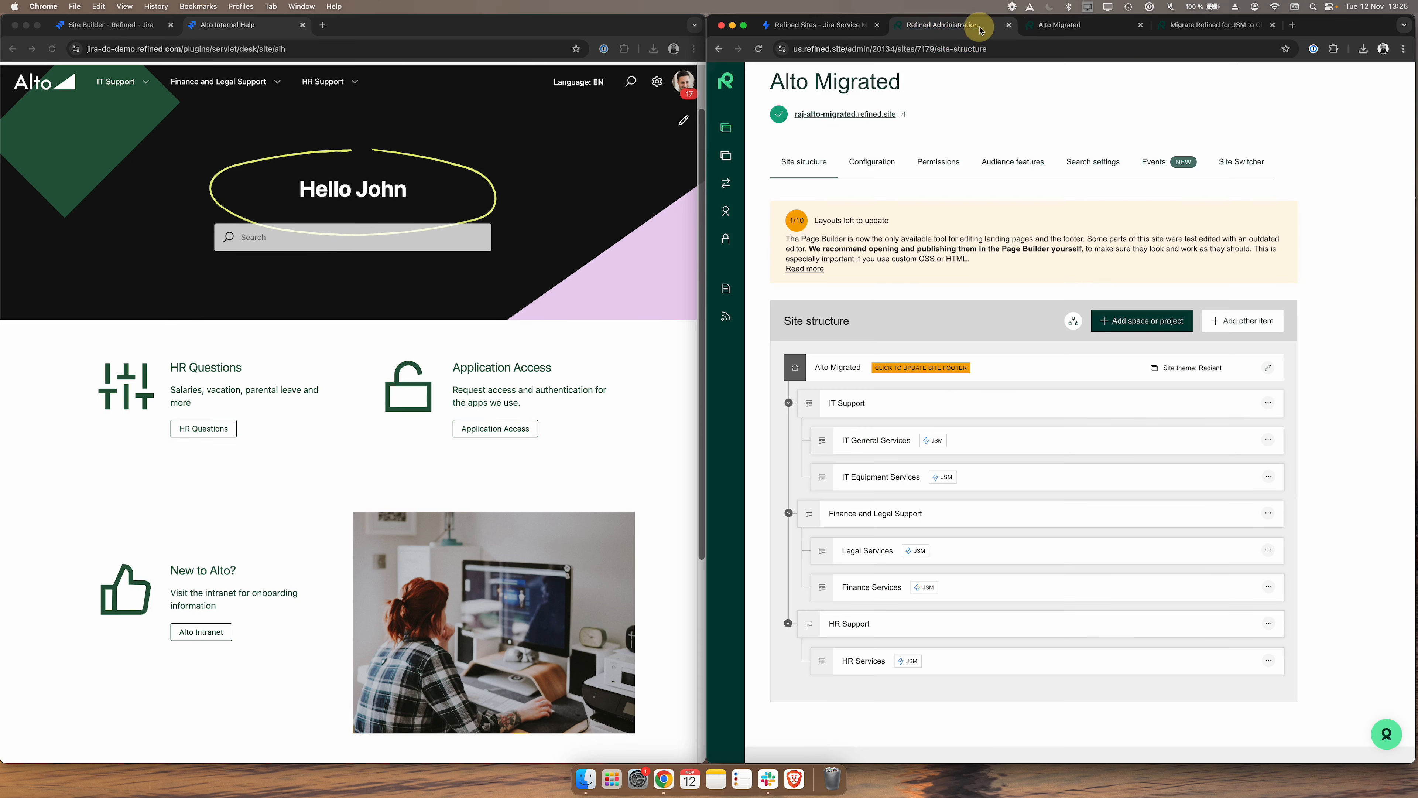
{"action": "left_click", "coordinate": [1182, 369]}
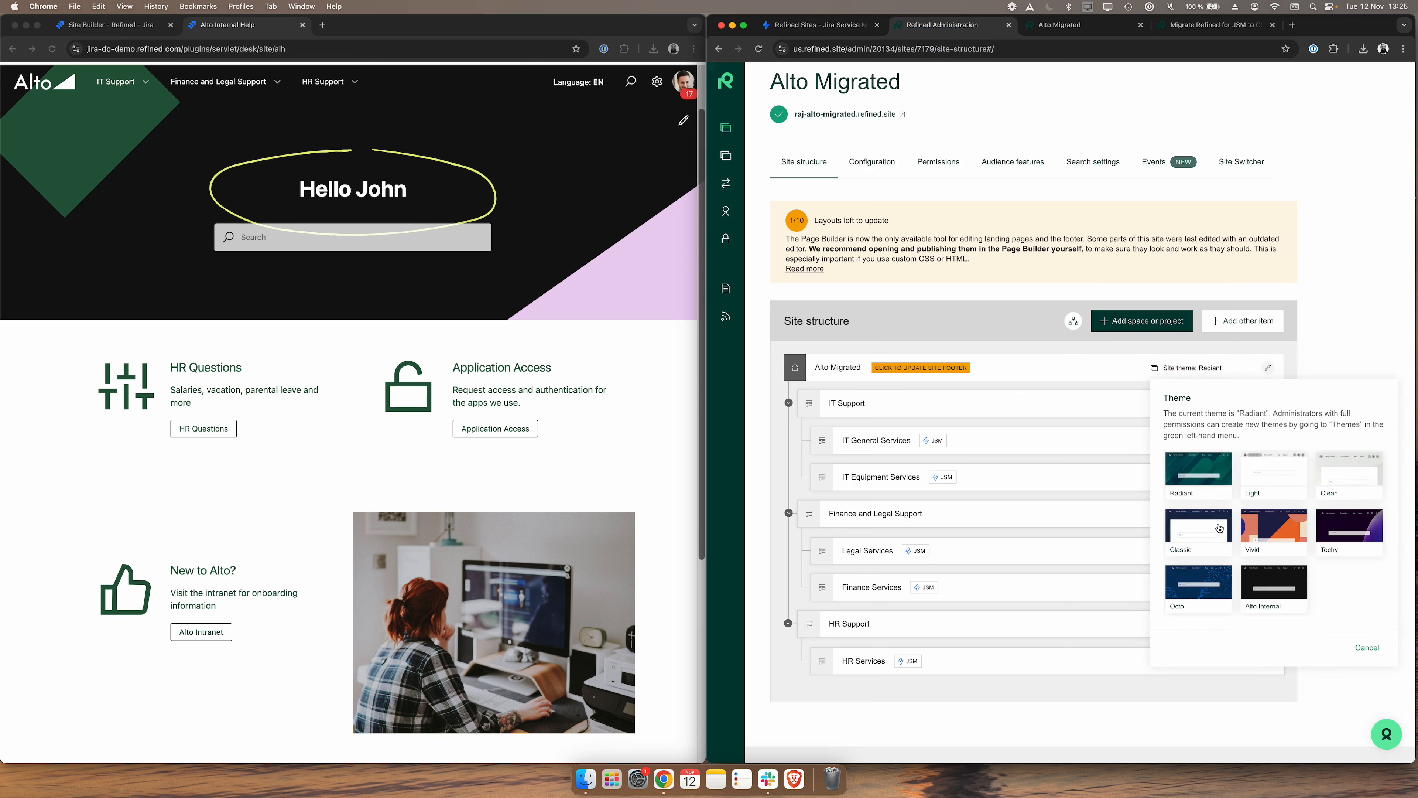
{"action": "left_click", "coordinate": [1276, 588]}
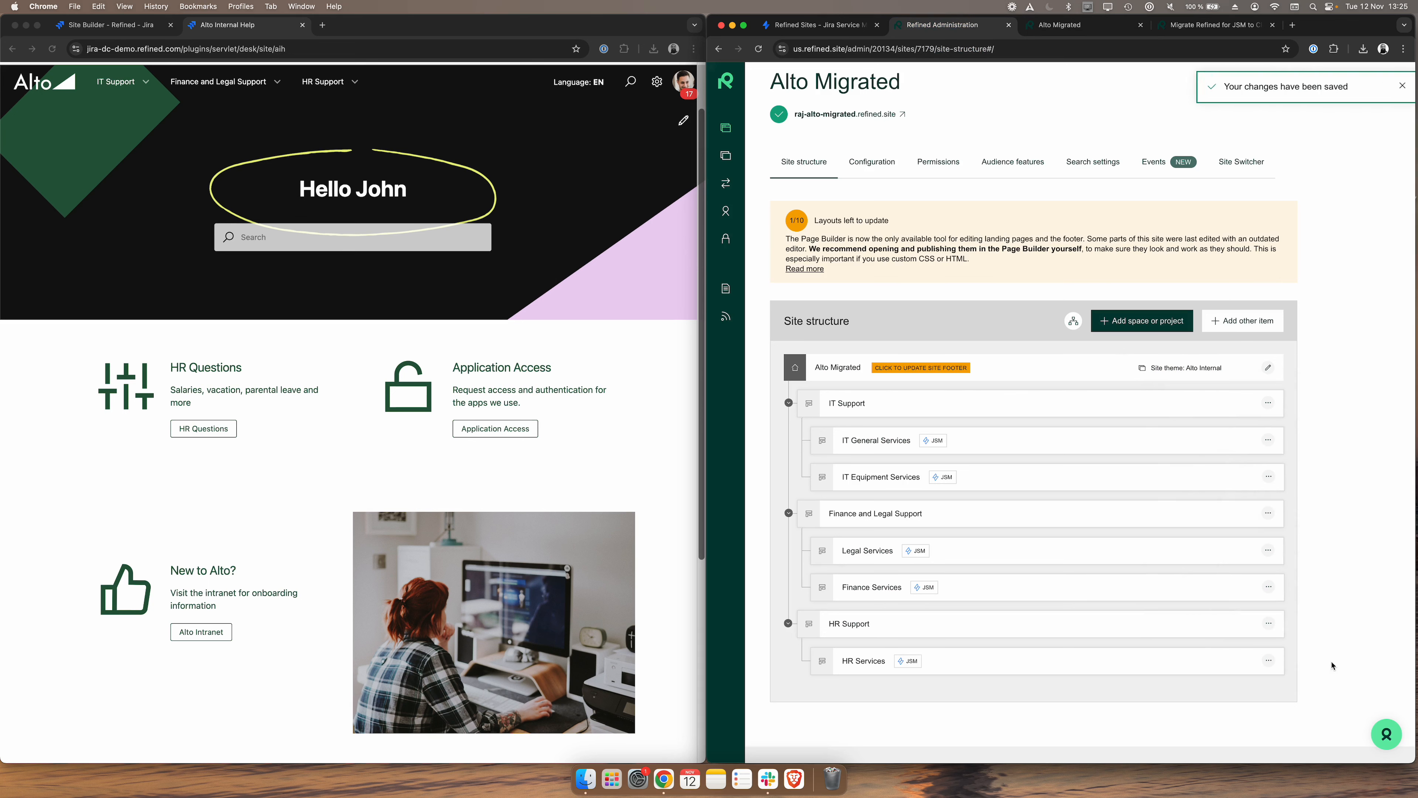
{"action": "left_click", "coordinate": [1033, 26]}
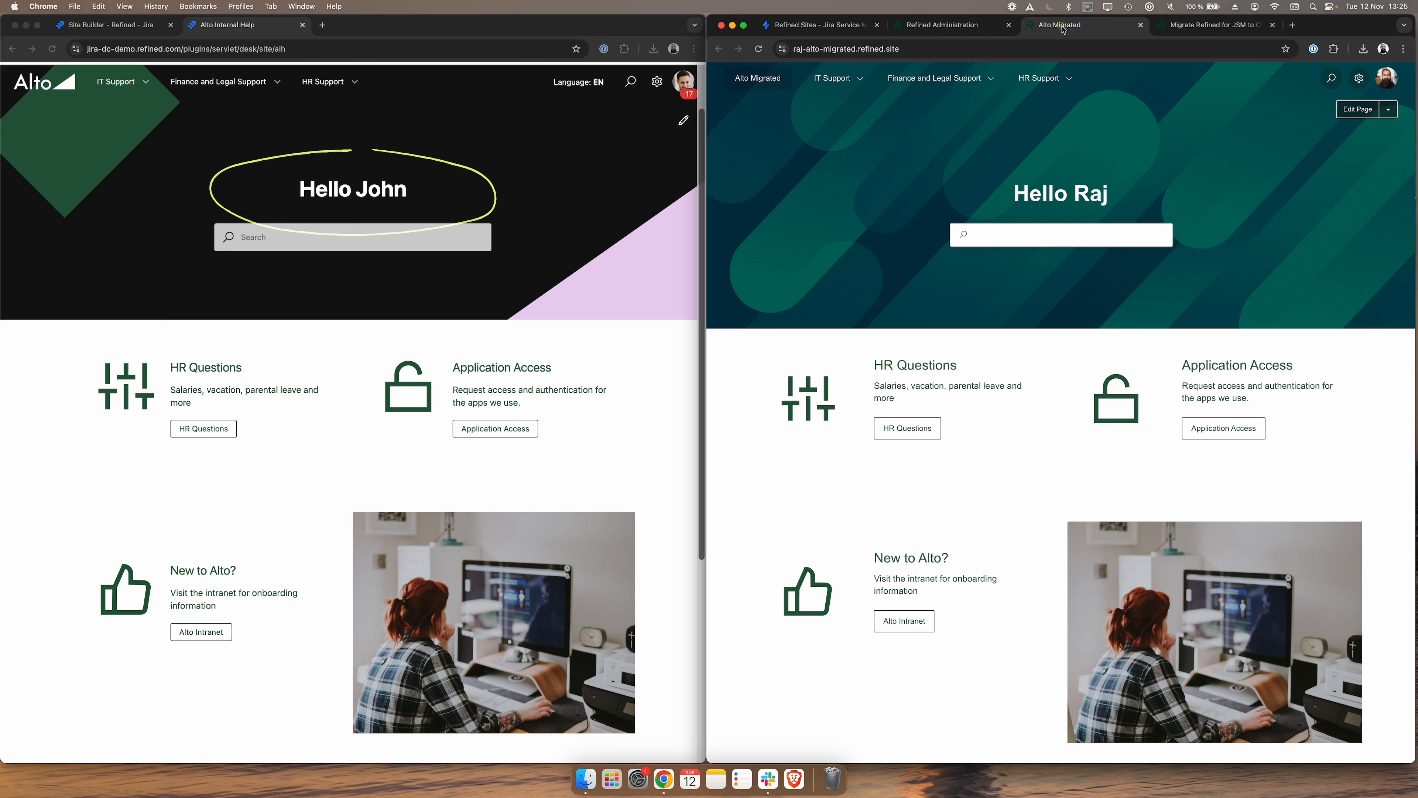
{"action": "left_click", "coordinate": [763, 53]}
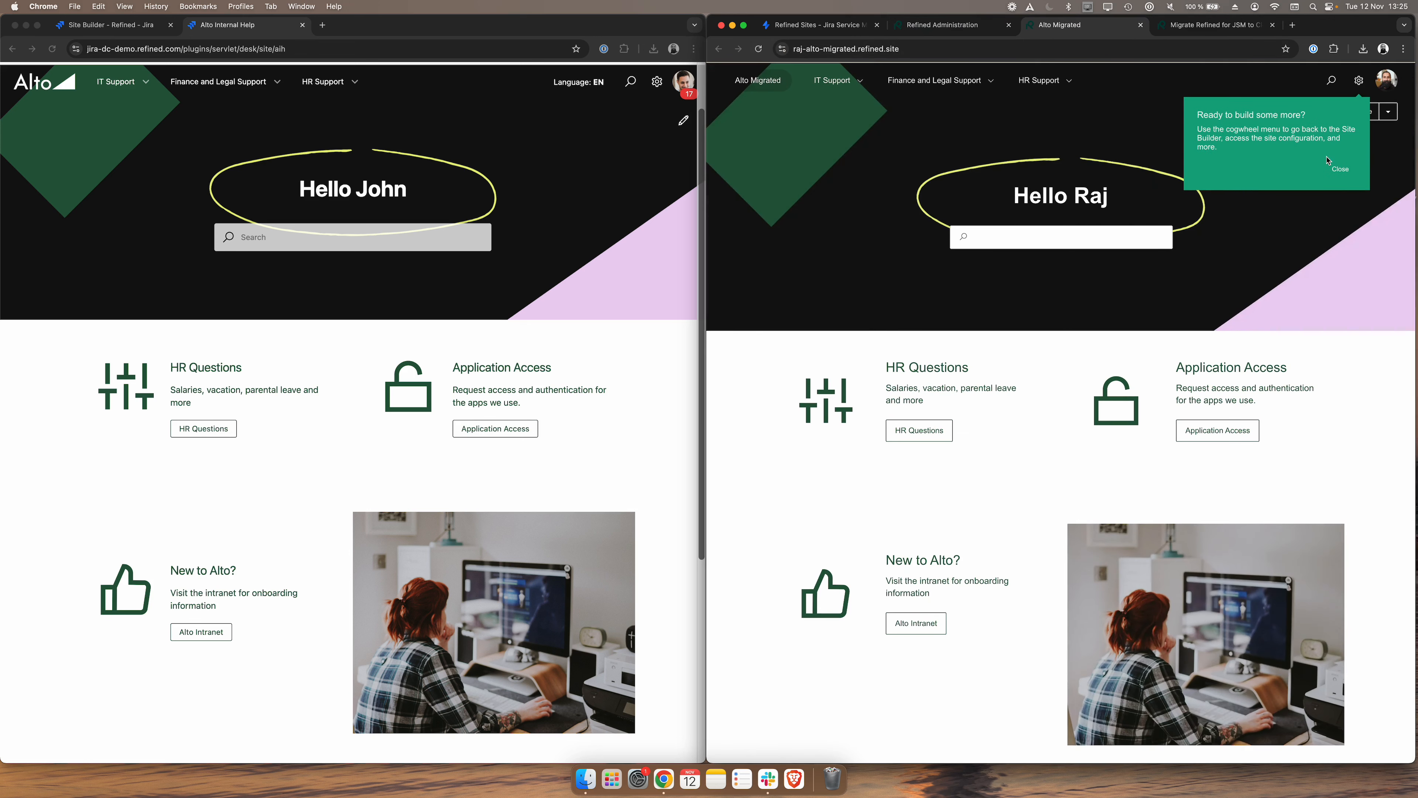
{"action": "left_click", "coordinate": [1339, 171]}
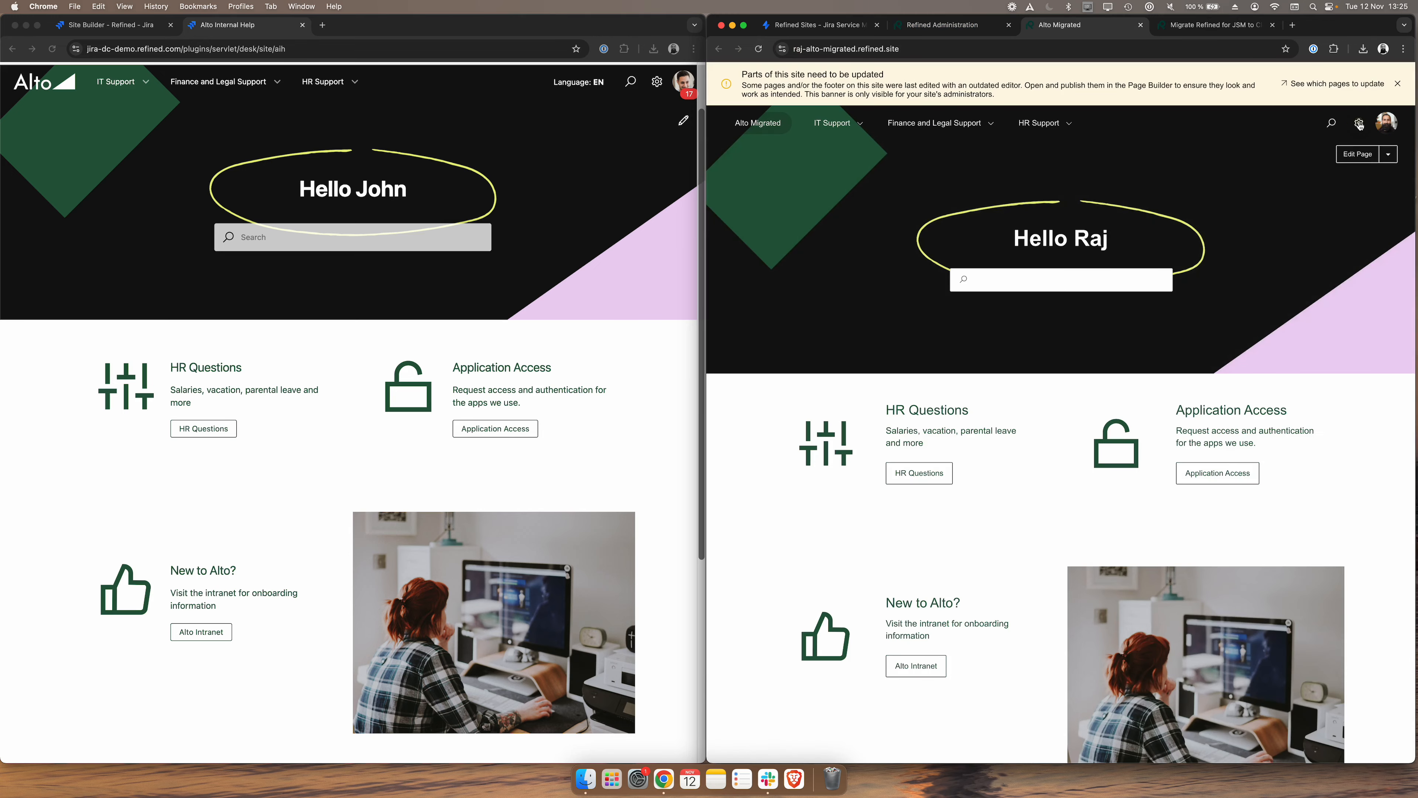
Add the Alto logo as the site header logo in the Alto Migrated site configuration
{"action": "left_click", "coordinate": [1359, 125]}
{"action": "left_click", "coordinate": [1285, 191]}
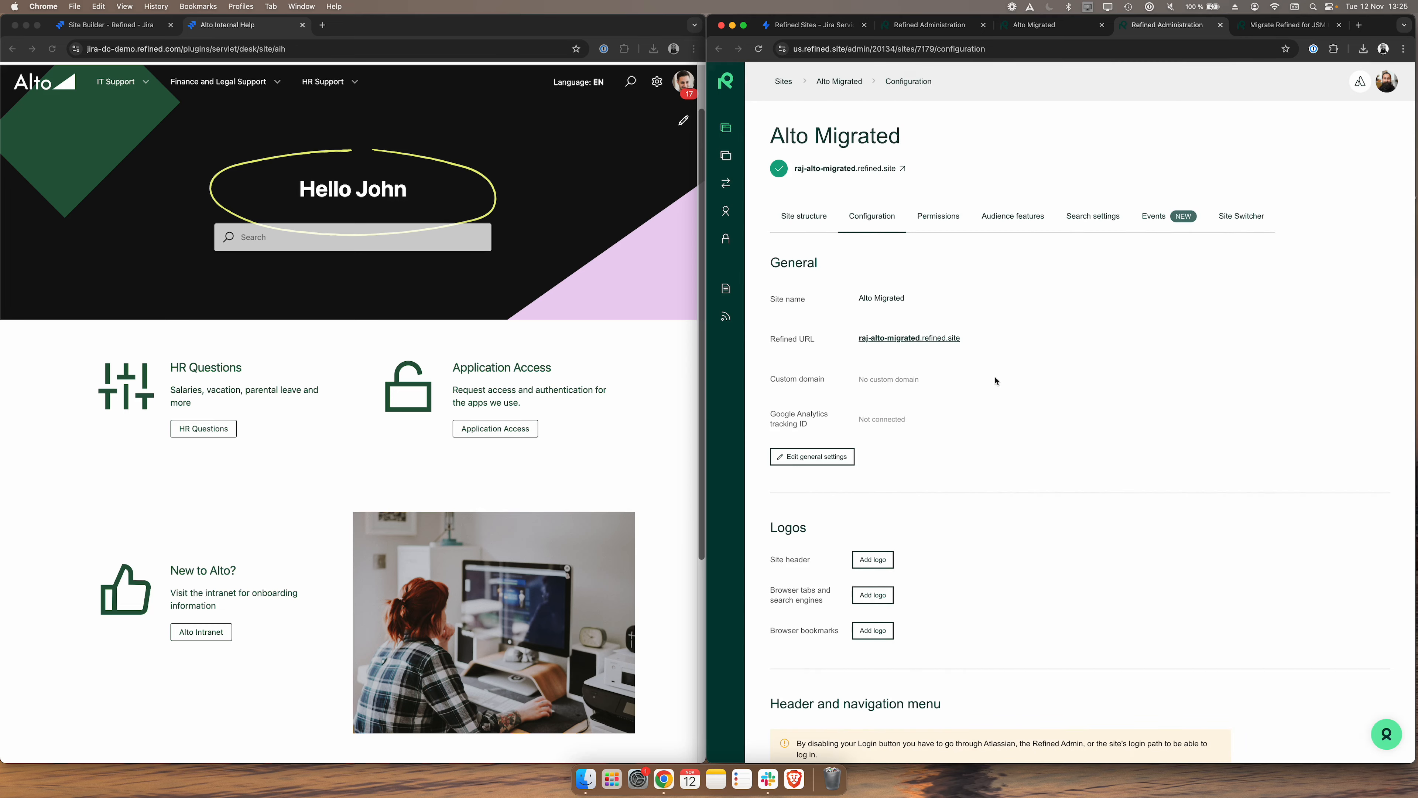
{"action": "left_click", "coordinate": [872, 560]}
{"action": "double_click", "coordinate": [707, 259]}
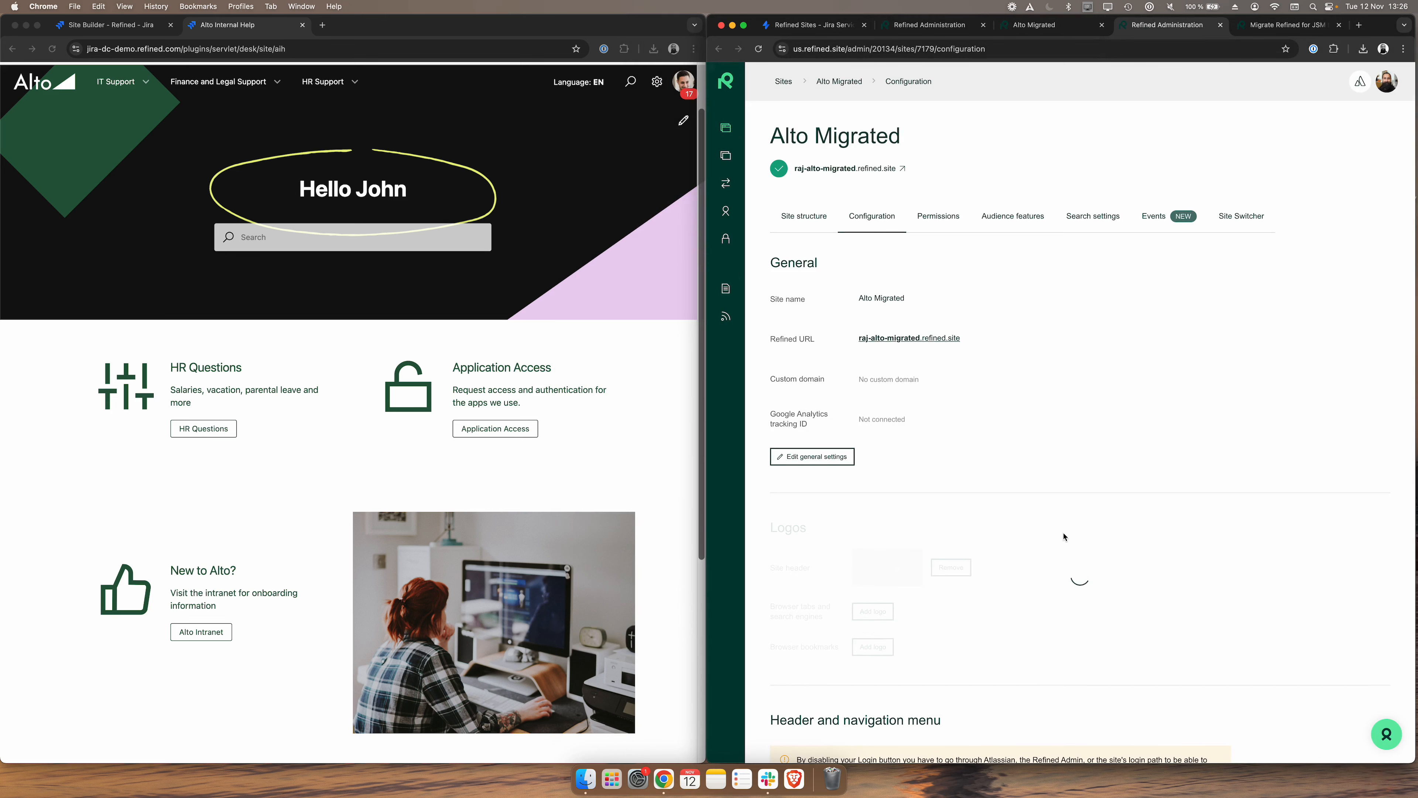
{"action": "scroll", "coordinate": [1065, 537], "scroll_direction": "down", "scroll_amount": 1}
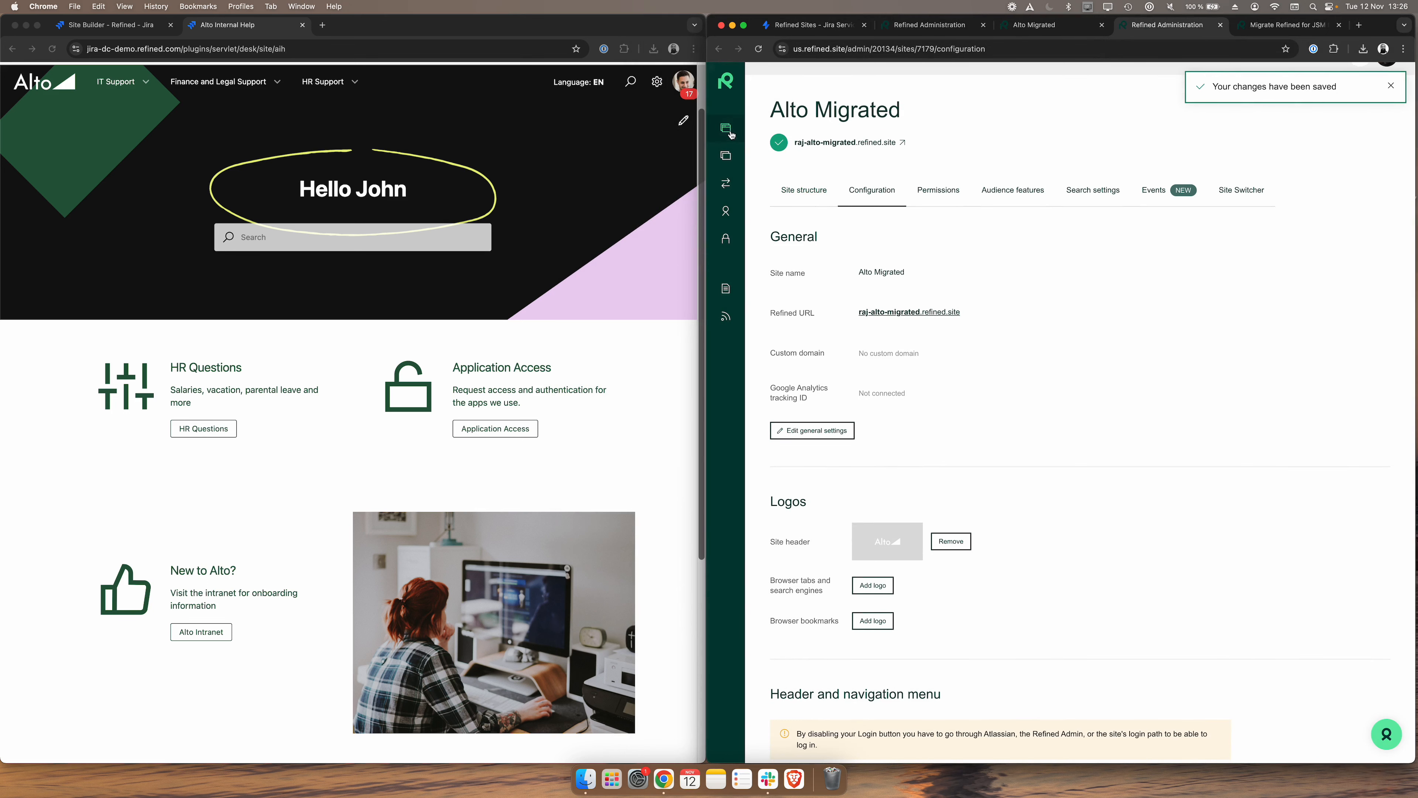
Open the migrated site from its configuration page and close the old site tab and the duplicate Refined Administration tab
{"action": "left_click", "coordinate": [832, 142]}
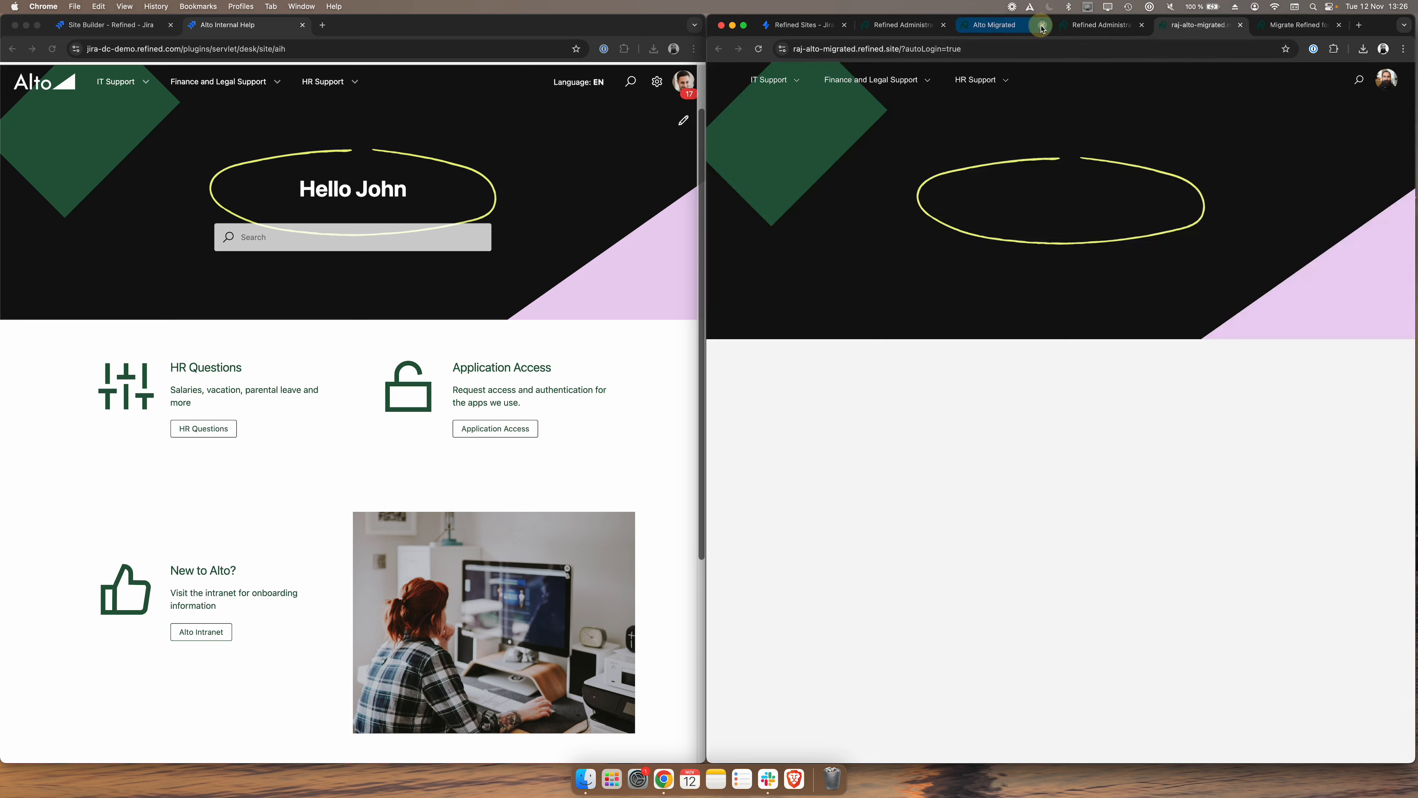
{"action": "left_click", "coordinate": [1042, 25]}
{"action": "left_click", "coordinate": [1041, 25]}
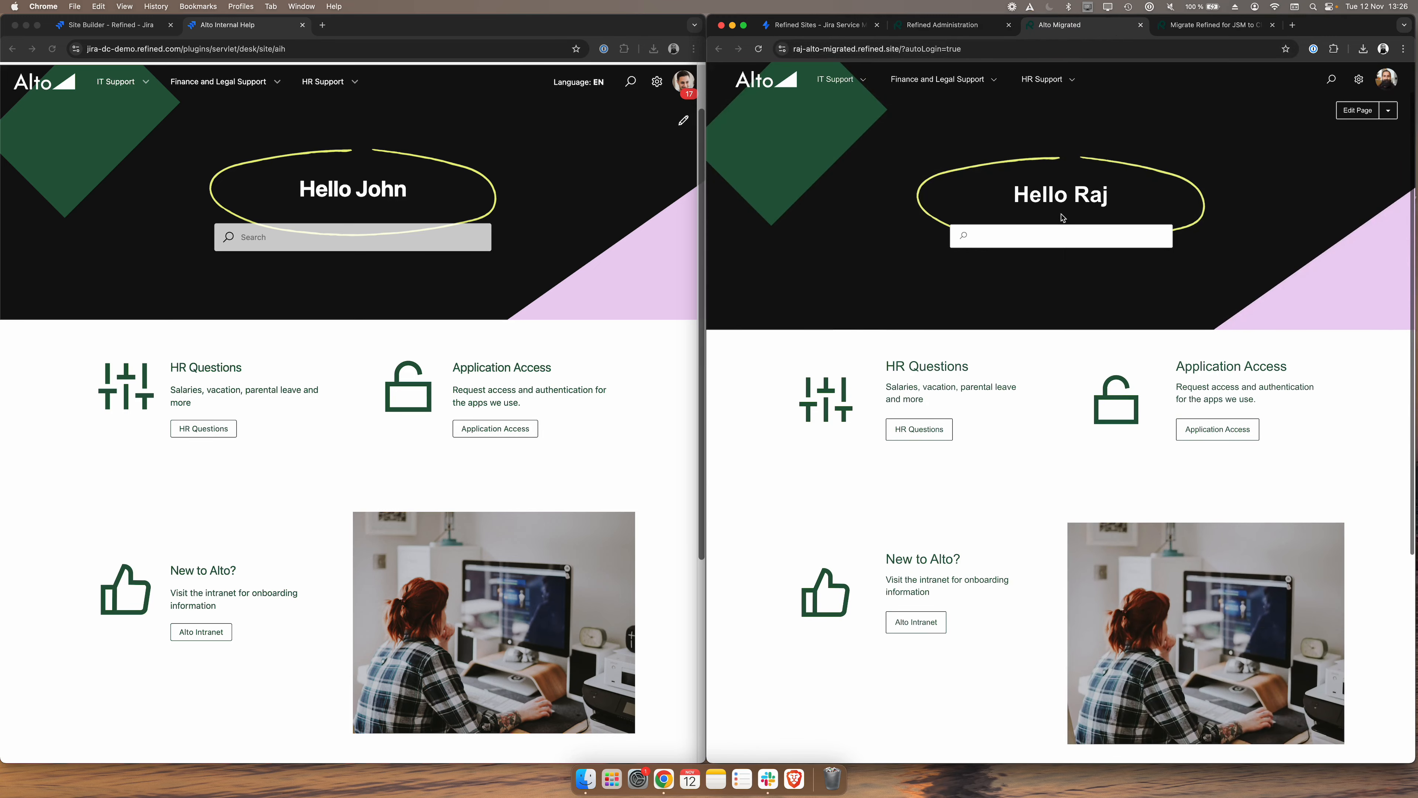
Compare the themed Alto Migrated home page with the Data Center original, including the header, content and update banner
{"action": "scroll", "coordinate": [580, 230], "scroll_direction": "down", "scroll_amount": 1}
{"action": "scroll", "coordinate": [917, 450], "scroll_direction": "down", "scroll_amount": 1}
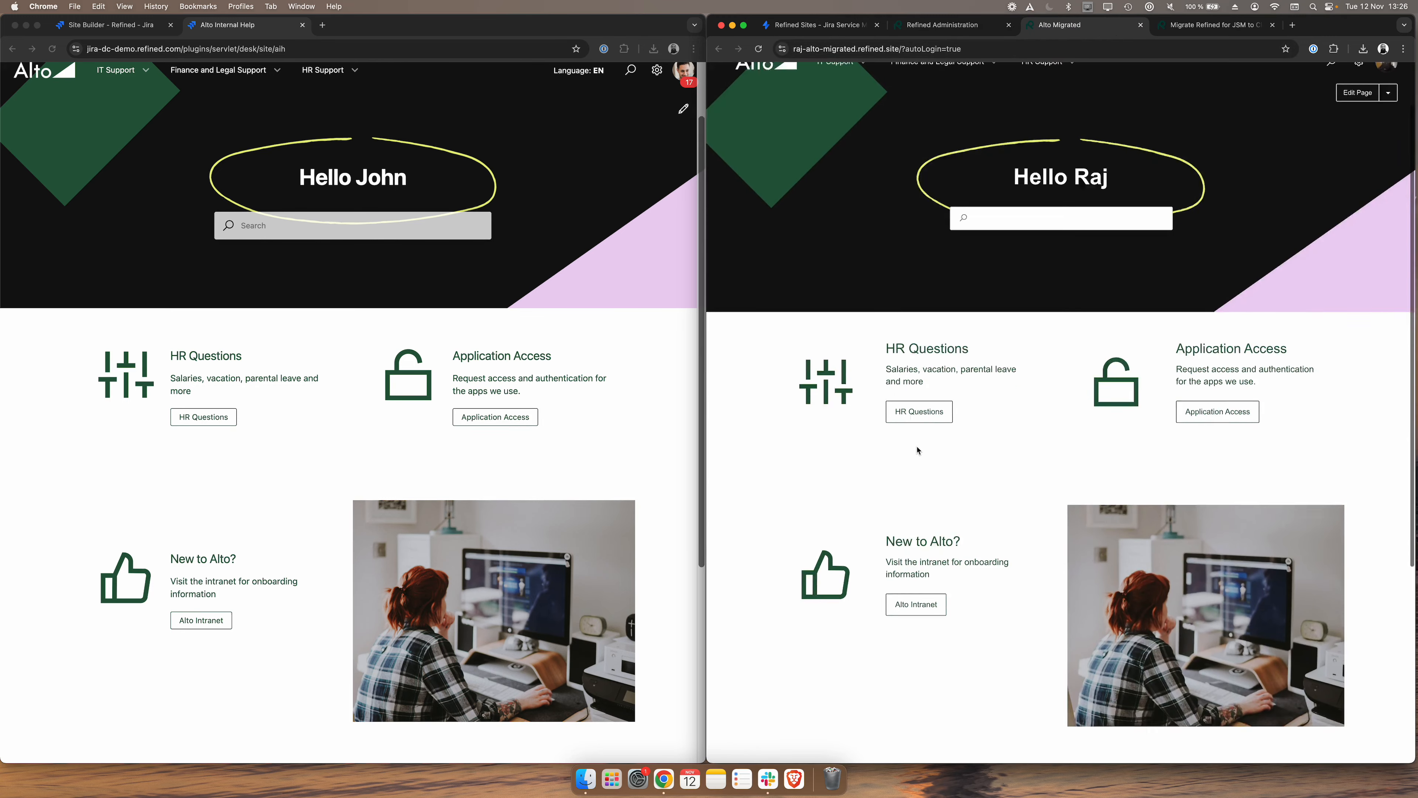
{"action": "scroll", "coordinate": [917, 450], "scroll_direction": "down", "scroll_amount": 5}
{"action": "scroll", "coordinate": [918, 449], "scroll_direction": "up", "scroll_amount": 8}
{"action": "scroll", "coordinate": [575, 362], "scroll_direction": "up", "scroll_amount": 2}
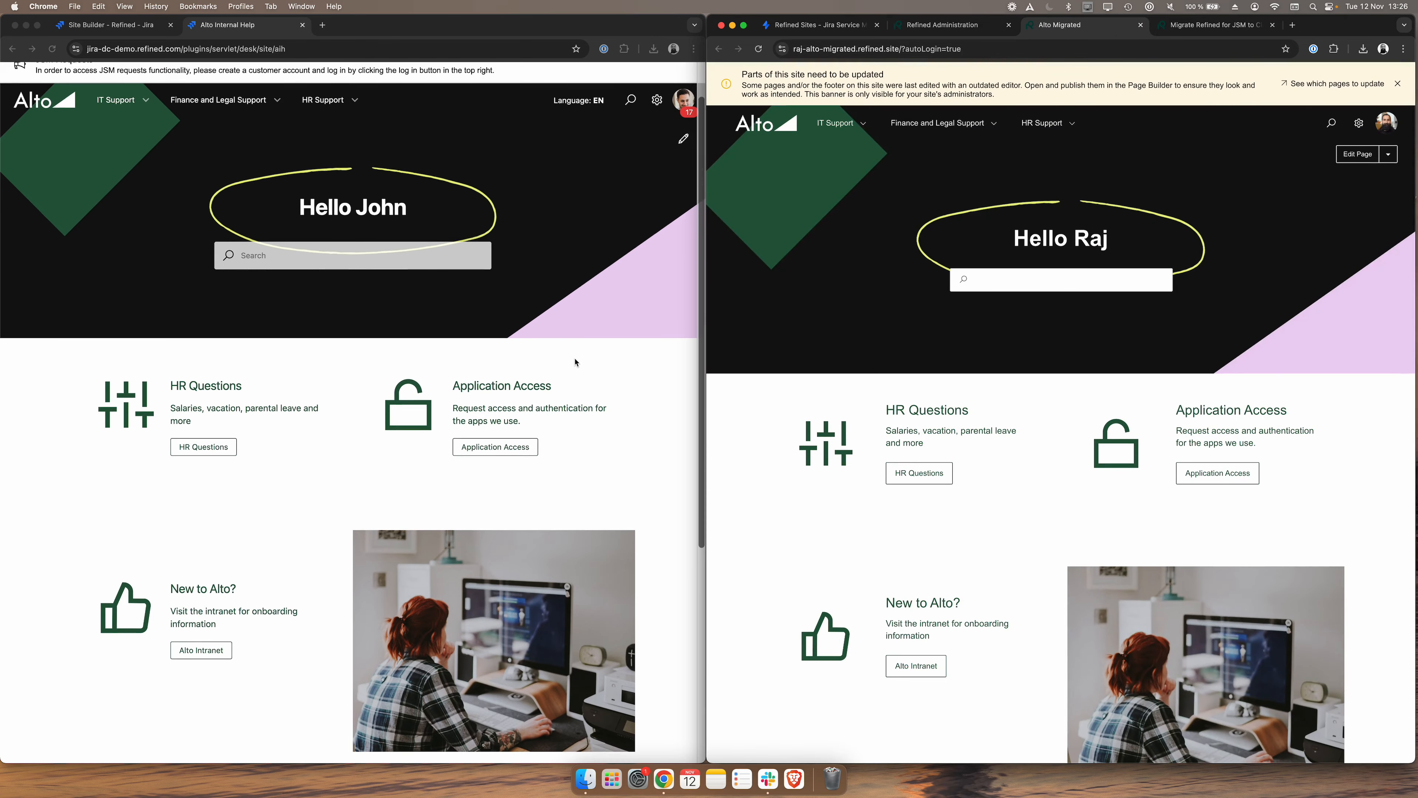
{"action": "scroll", "coordinate": [575, 362], "scroll_direction": "down", "scroll_amount": 2}
{"action": "scroll", "coordinate": [848, 399], "scroll_direction": "down", "scroll_amount": 3}
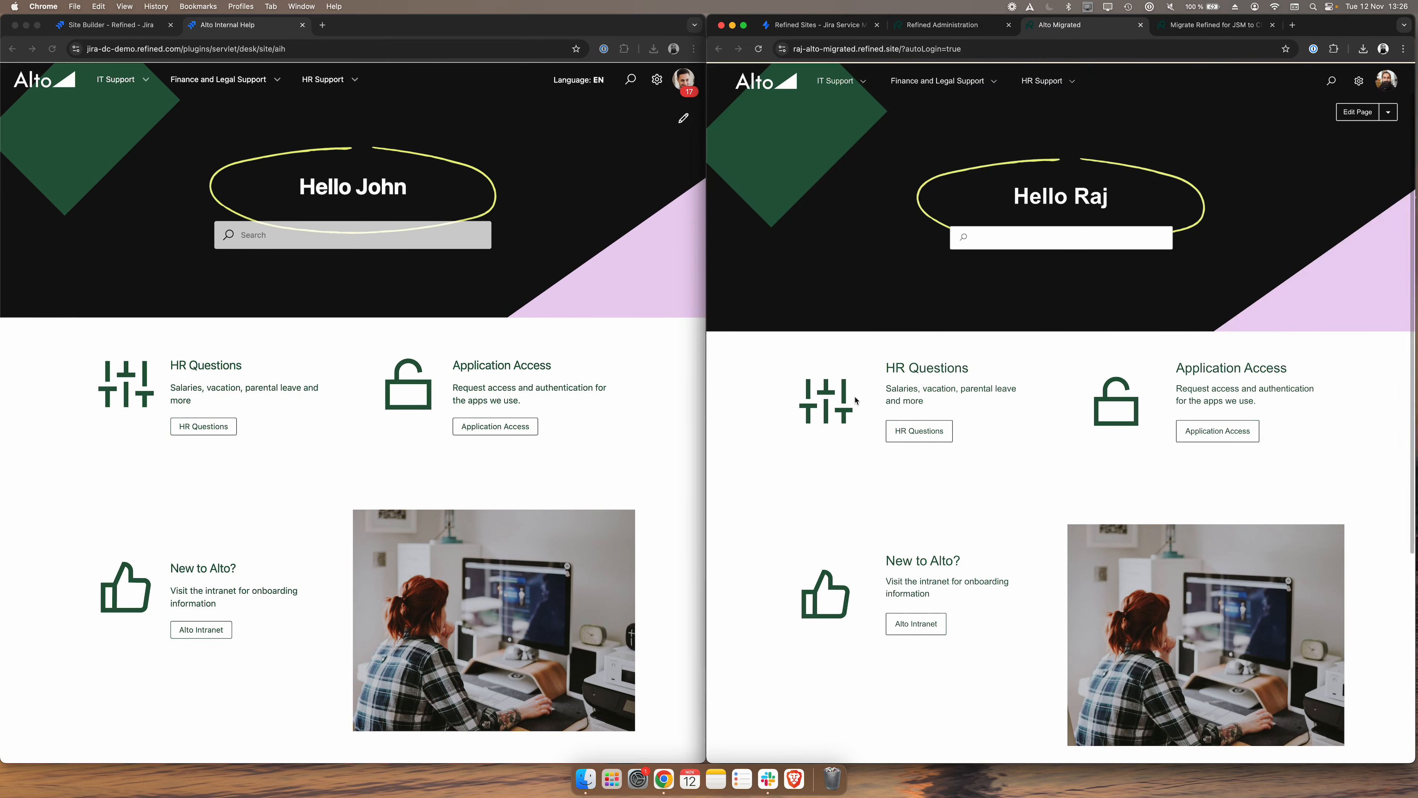
{"action": "scroll", "coordinate": [823, 247], "scroll_direction": "up", "scroll_amount": 3}
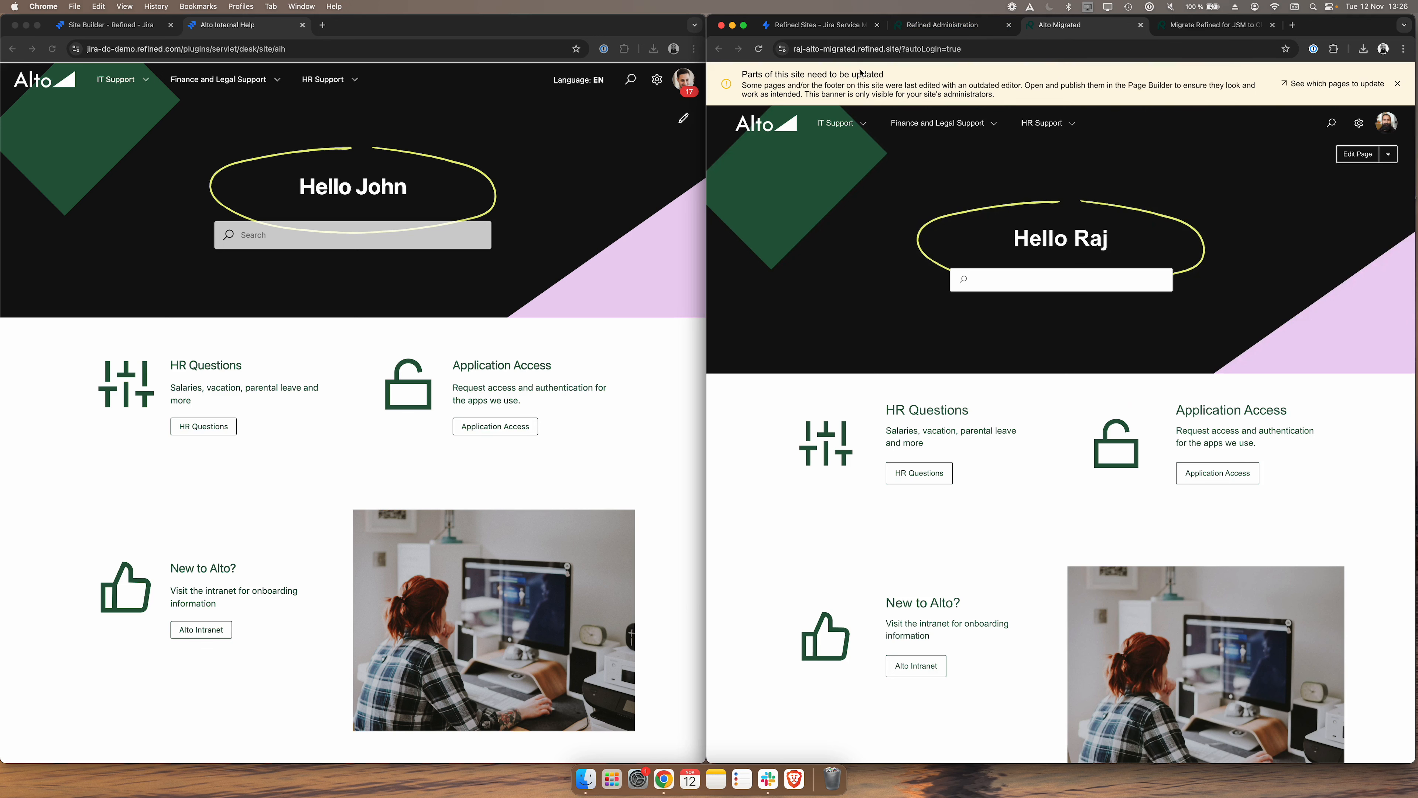
{"action": "scroll", "coordinate": [597, 198], "scroll_direction": "up", "scroll_amount": 3}
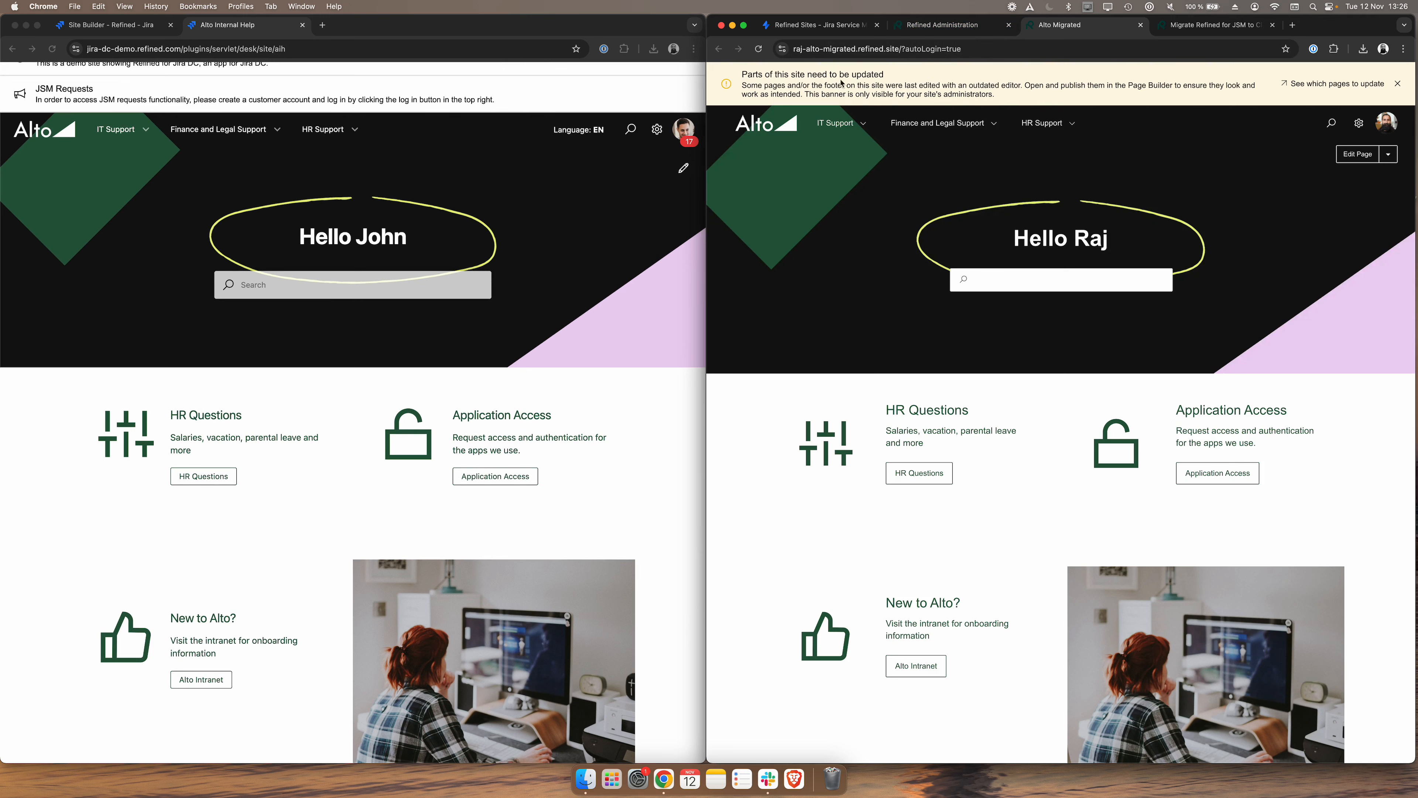
Open both sites' home pages for editing, close the Page Builder tour and look through the migrated page's layout
{"action": "left_click", "coordinate": [683, 168]}
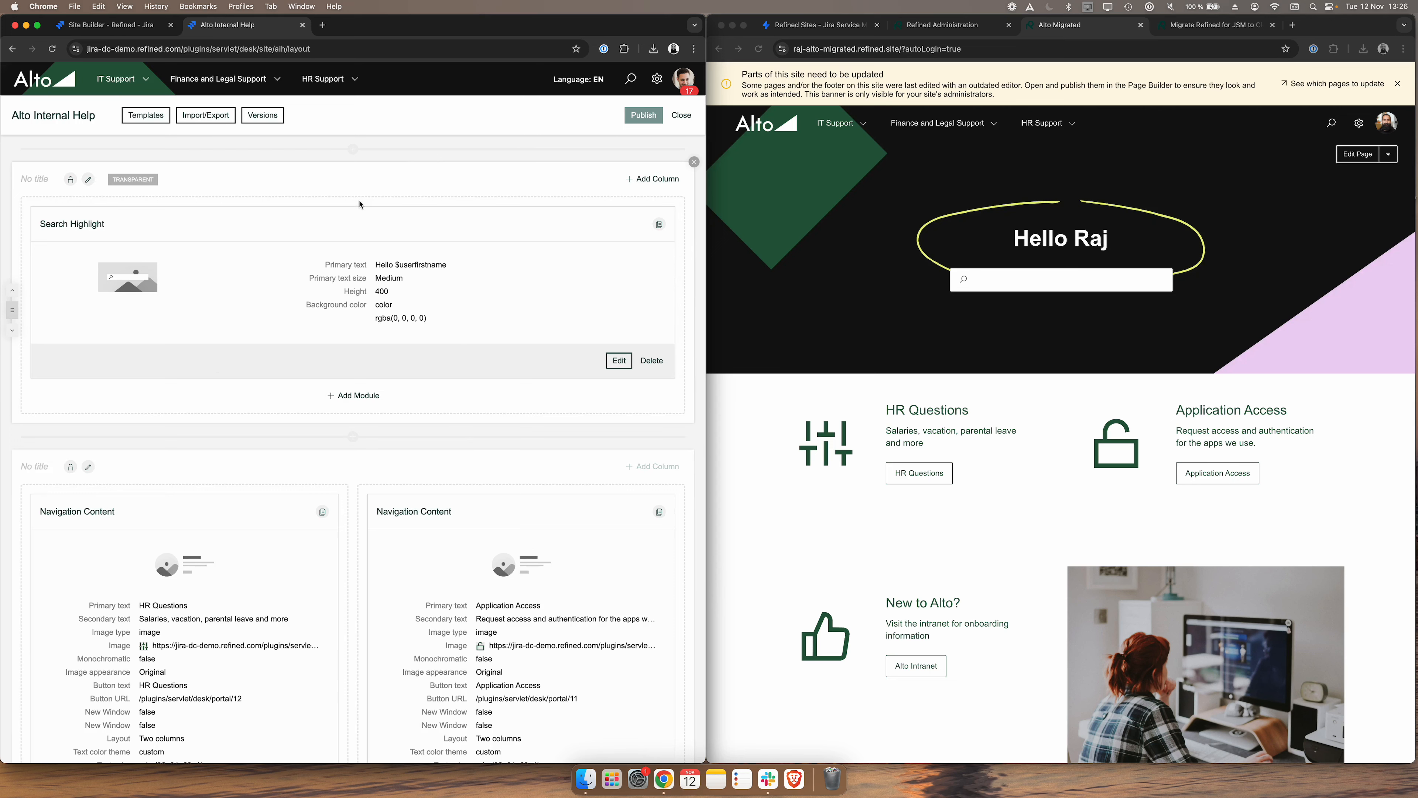
{"action": "left_click", "coordinate": [1358, 155]}
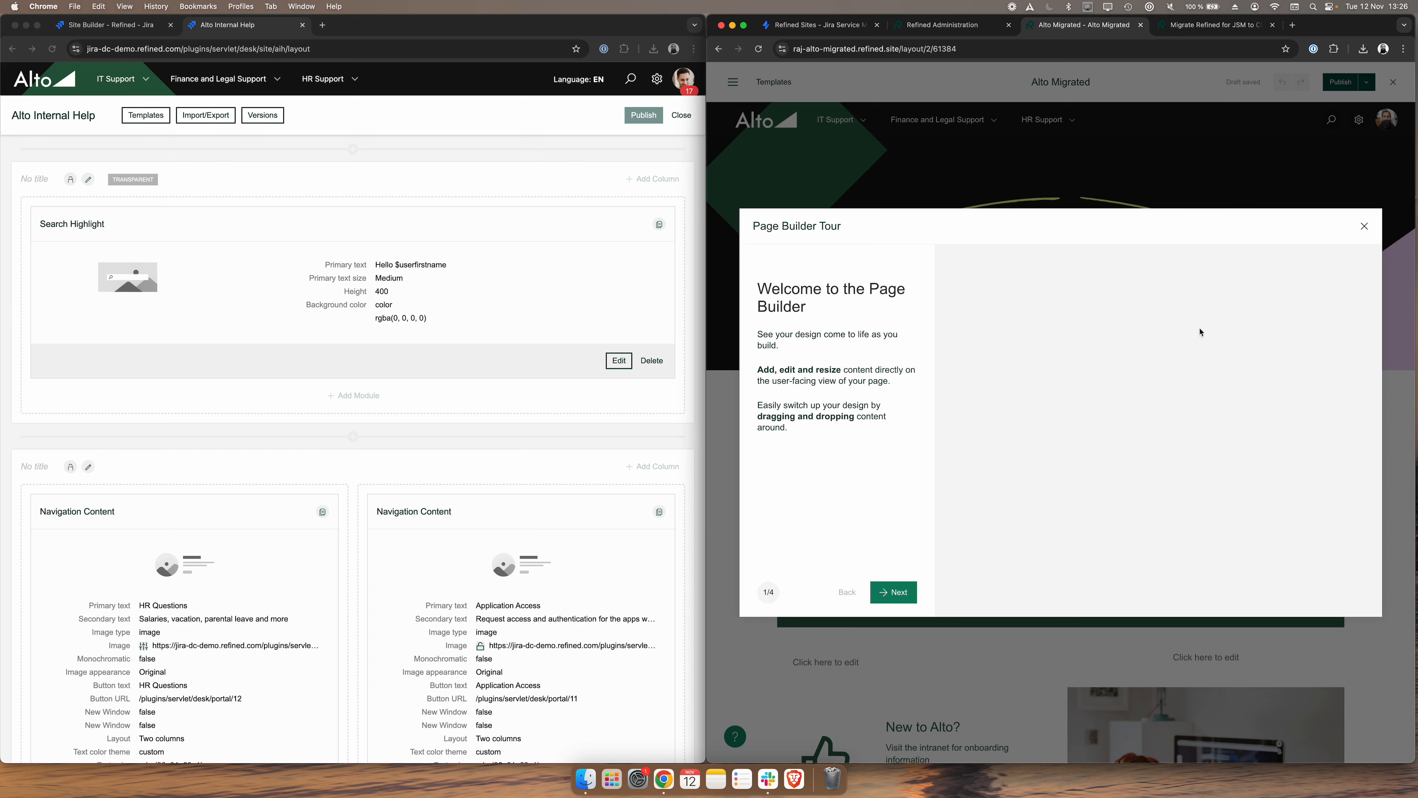
{"action": "left_click", "coordinate": [907, 597]}
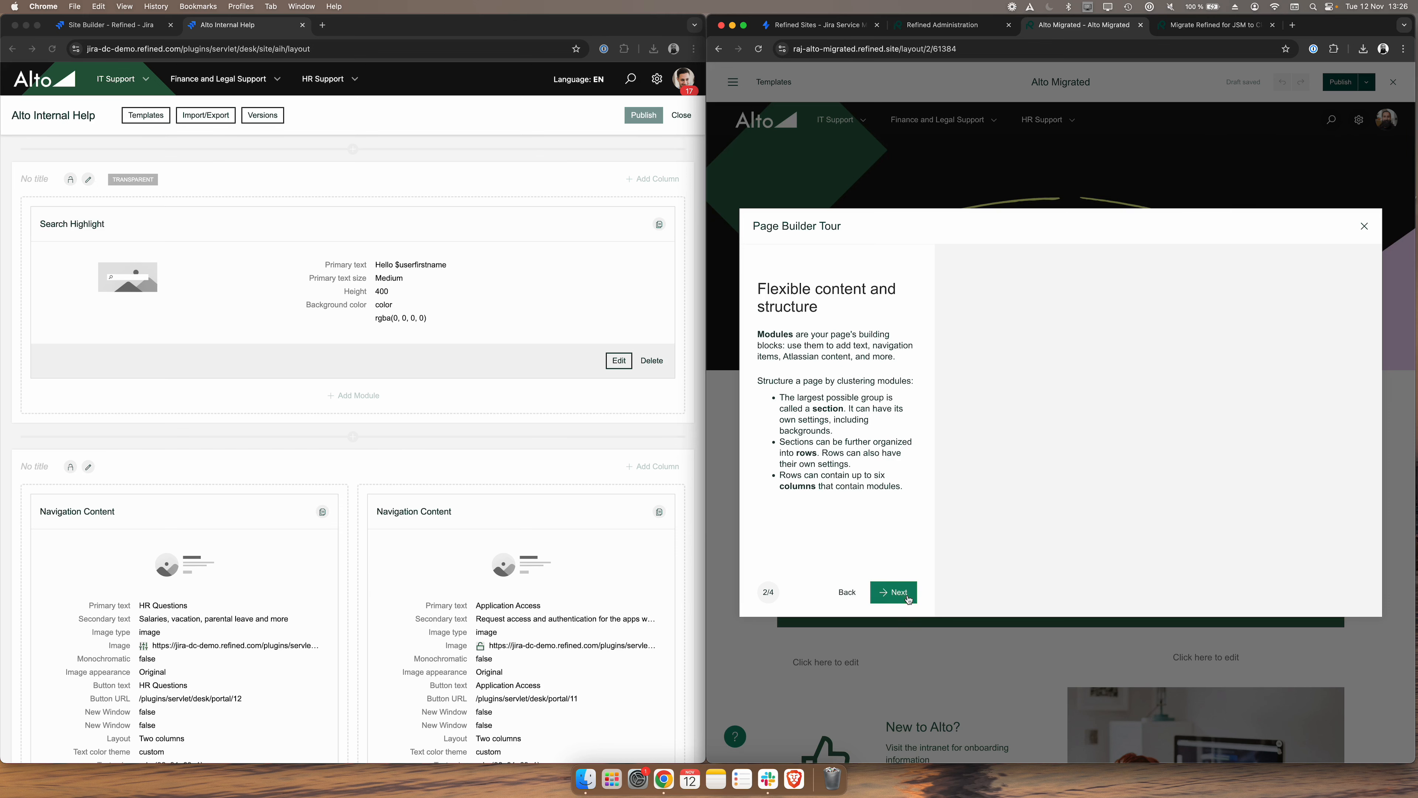
{"action": "left_click", "coordinate": [907, 597]}
{"action": "left_click", "coordinate": [907, 597]}
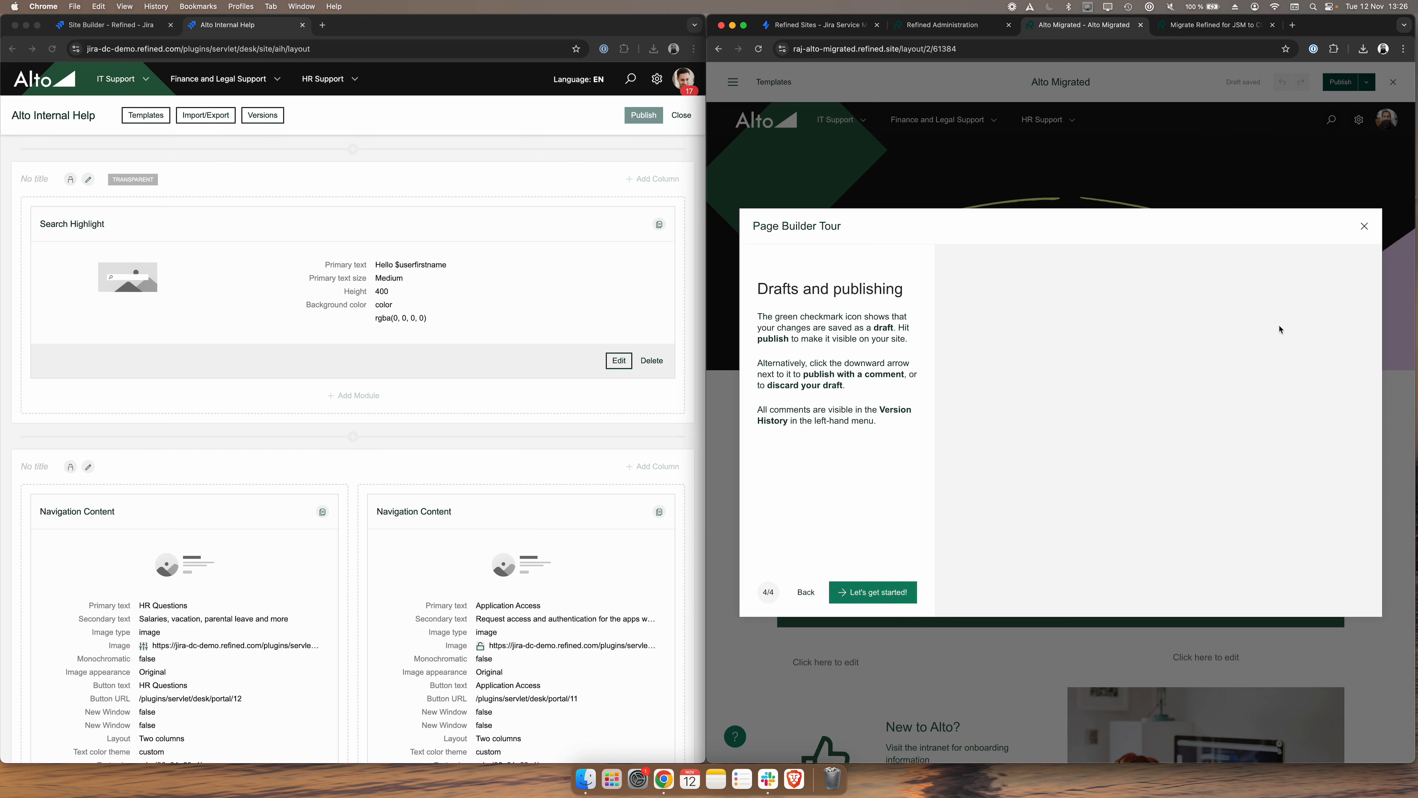
{"action": "left_click", "coordinate": [1364, 228]}
{"action": "scroll", "coordinate": [1312, 413], "scroll_direction": "down", "scroll_amount": 5}
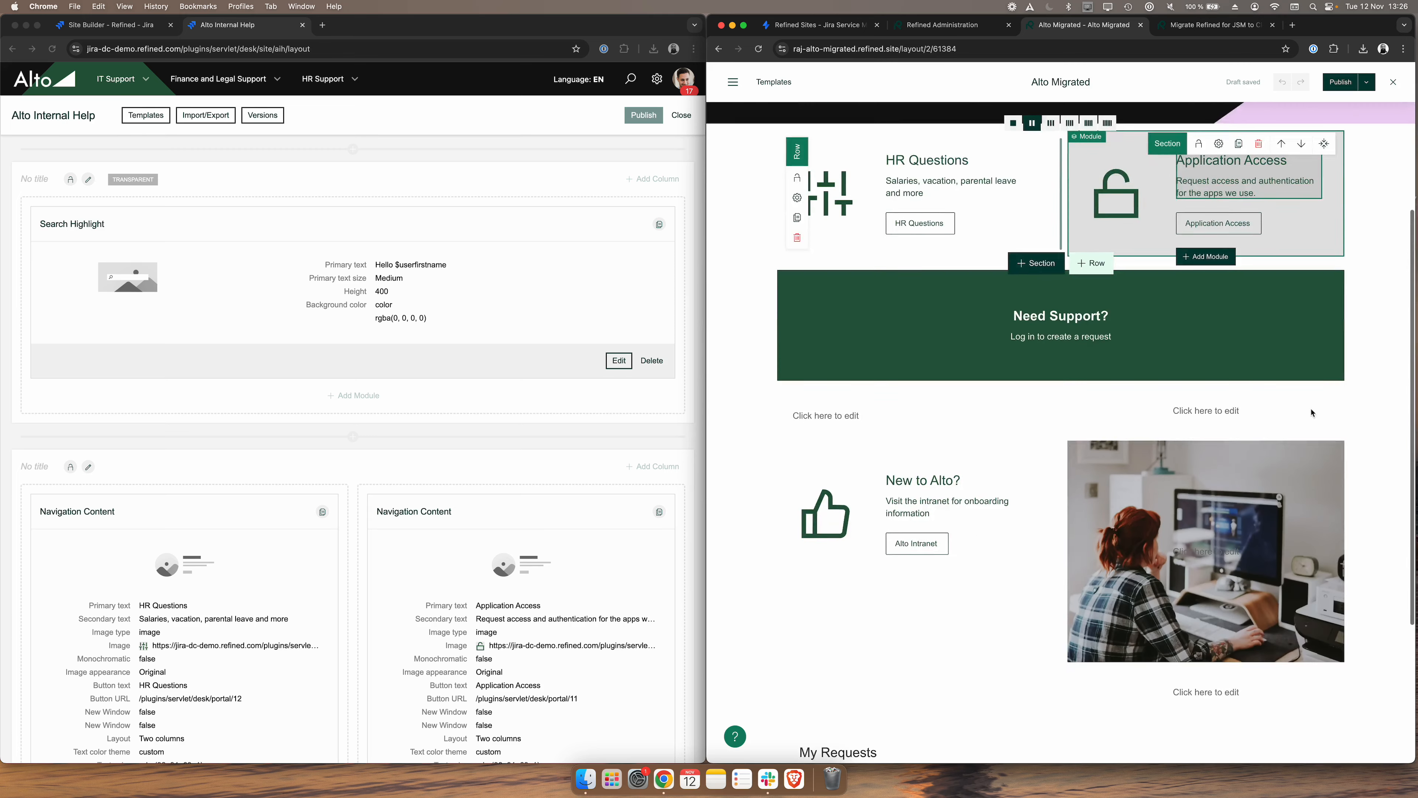
{"action": "scroll", "coordinate": [1312, 413], "scroll_direction": "down", "scroll_amount": 5}
{"action": "scroll", "coordinate": [1315, 143], "scroll_direction": "up", "scroll_amount": 15}
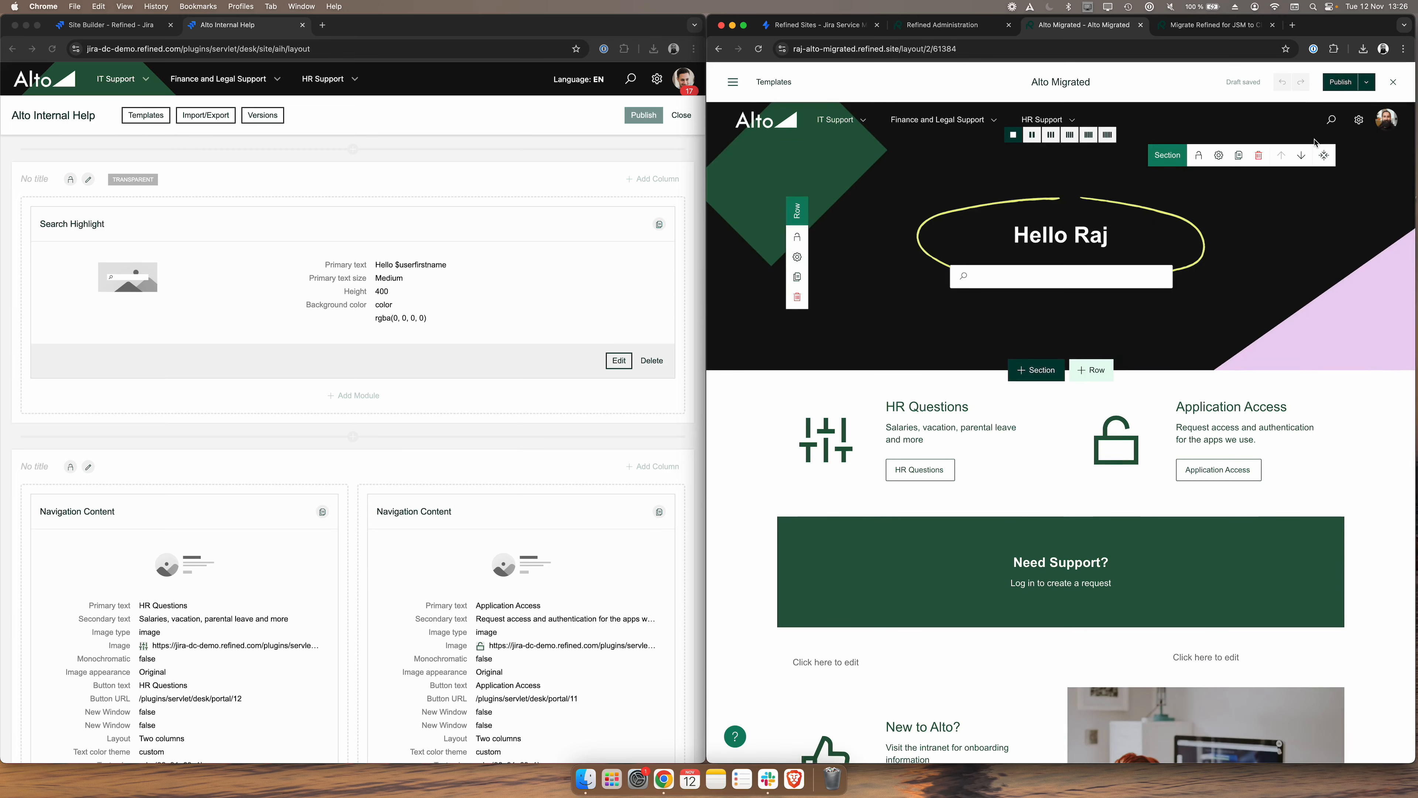
Publish the Alto Migrated home page layout, check the site structure for layouts left to update and return to the site
{"action": "left_click", "coordinate": [1340, 82]}
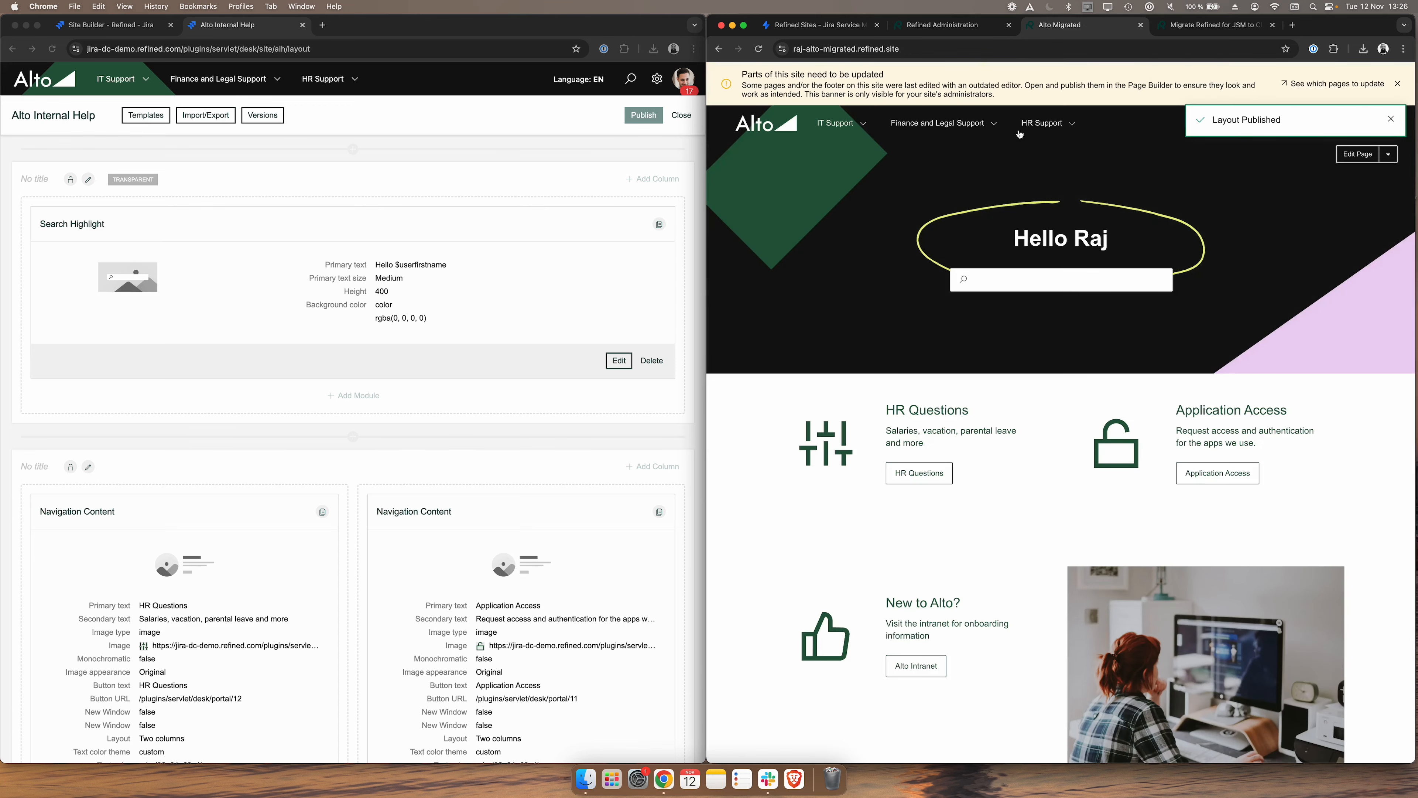
{"action": "left_click", "coordinate": [954, 27]}
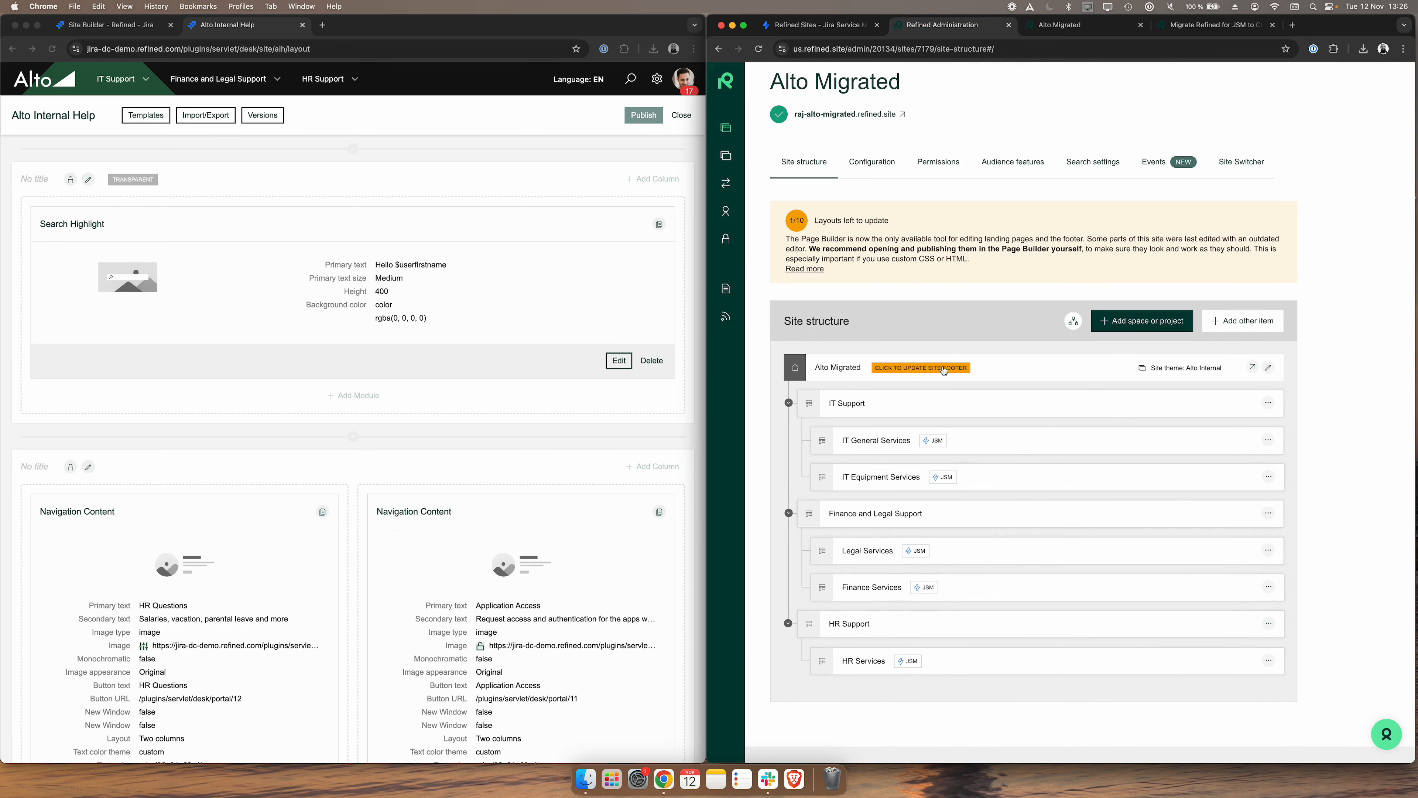
{"action": "left_click", "coordinate": [1063, 26]}
Open the Alto Migrated site footer for editing, close the Data Center page's layout editor and view its original footer
{"action": "scroll", "coordinate": [1195, 510], "scroll_direction": "down", "scroll_amount": 7}
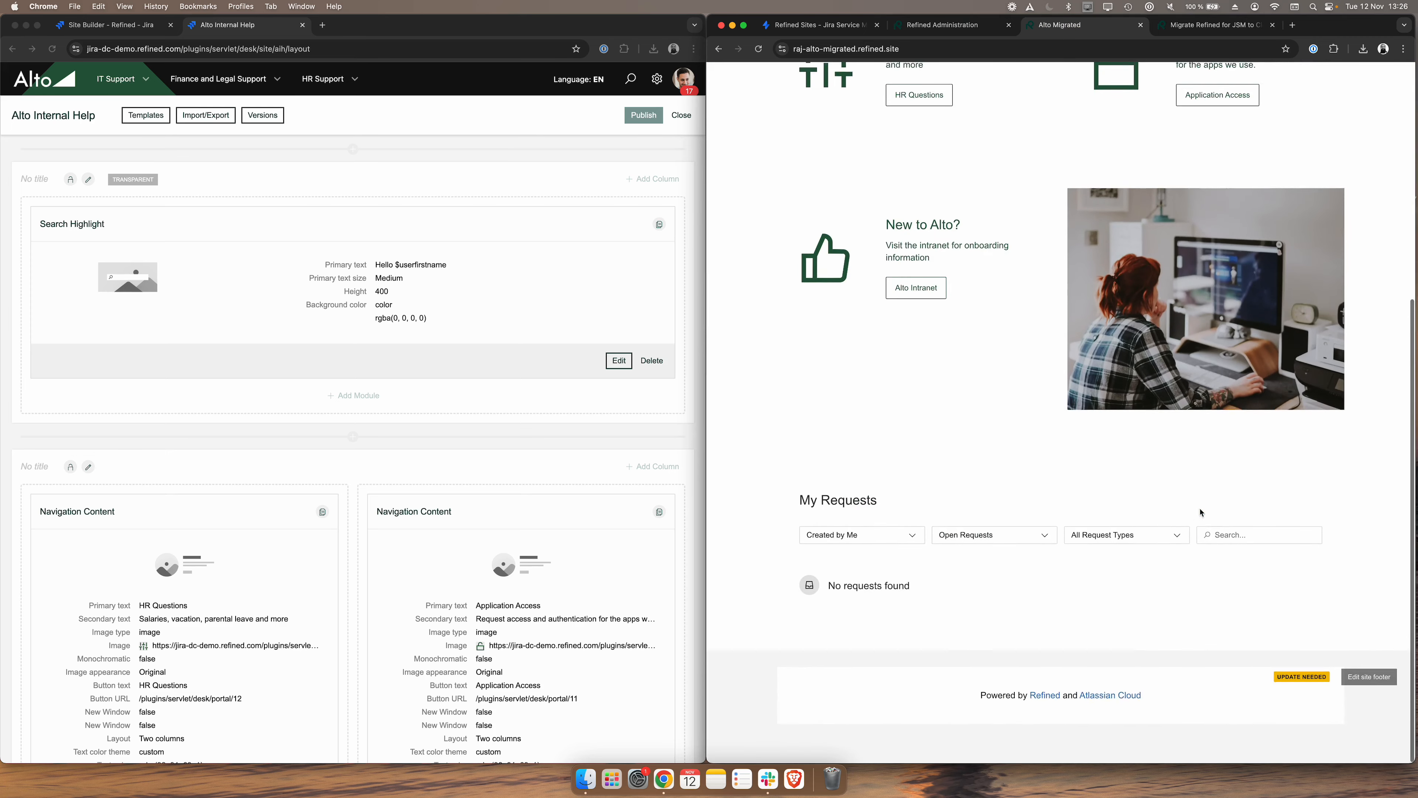
{"action": "left_click", "coordinate": [1367, 698]}
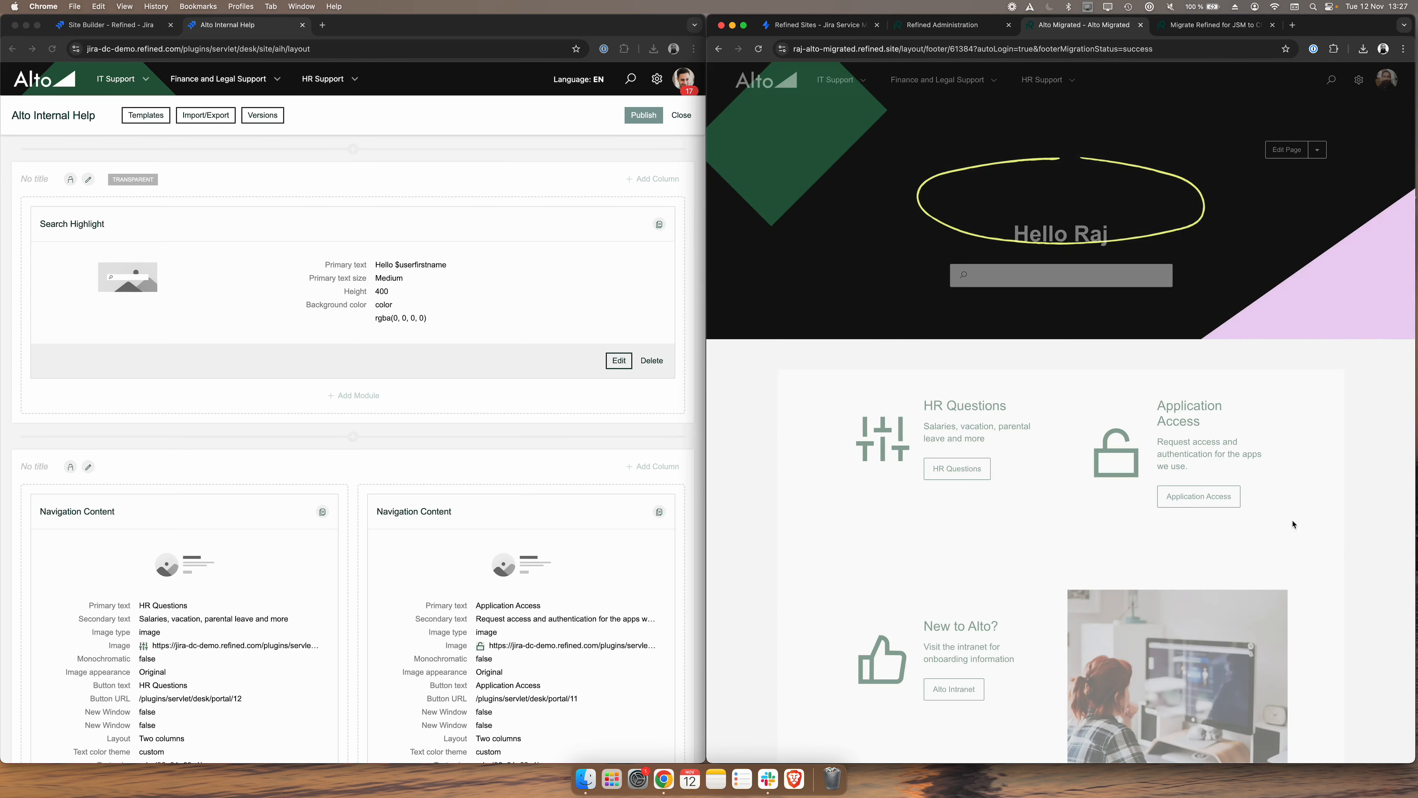
{"action": "scroll", "coordinate": [1363, 584], "scroll_direction": "down", "scroll_amount": 1}
{"action": "scroll", "coordinate": [1363, 588], "scroll_direction": "down", "scroll_amount": 12}
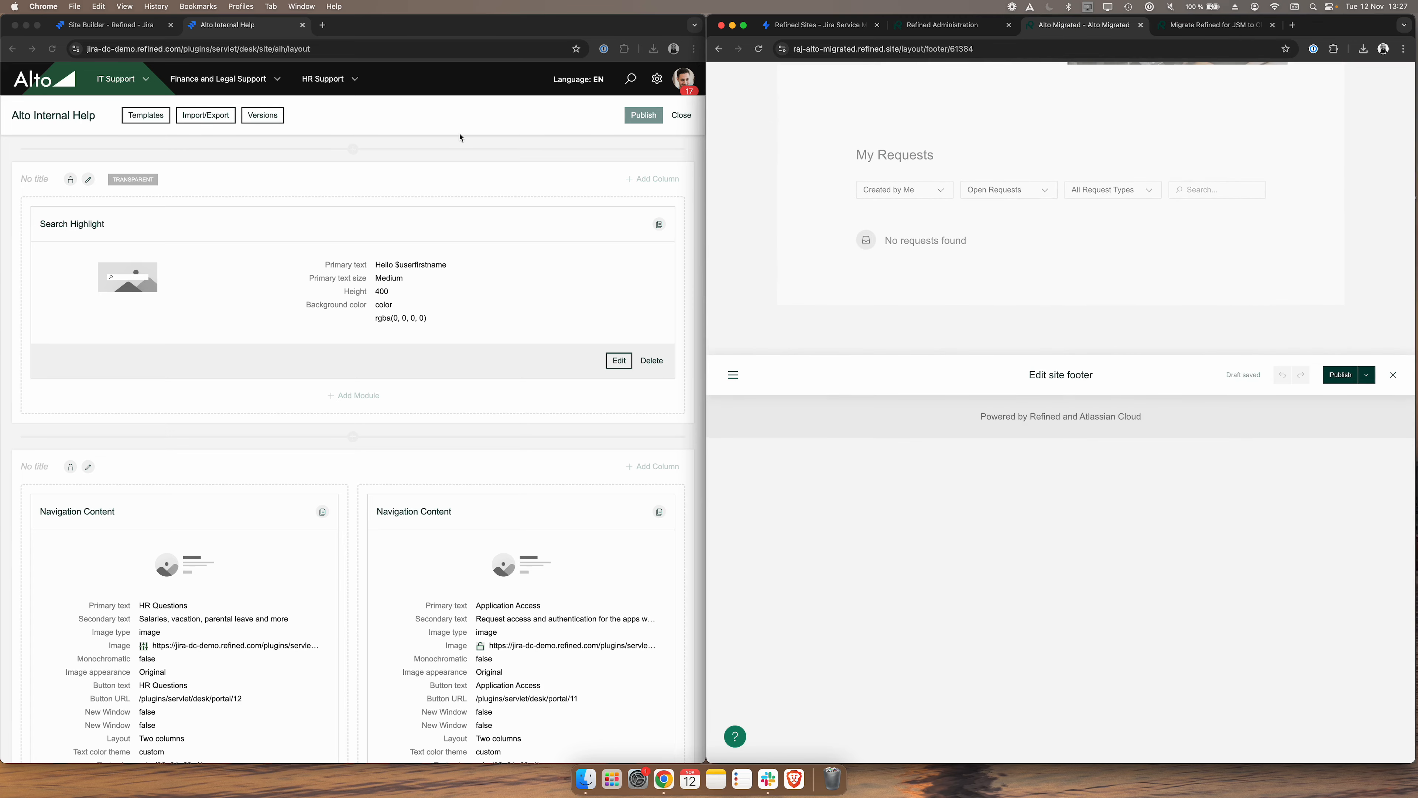
{"action": "left_click", "coordinate": [680, 118]}
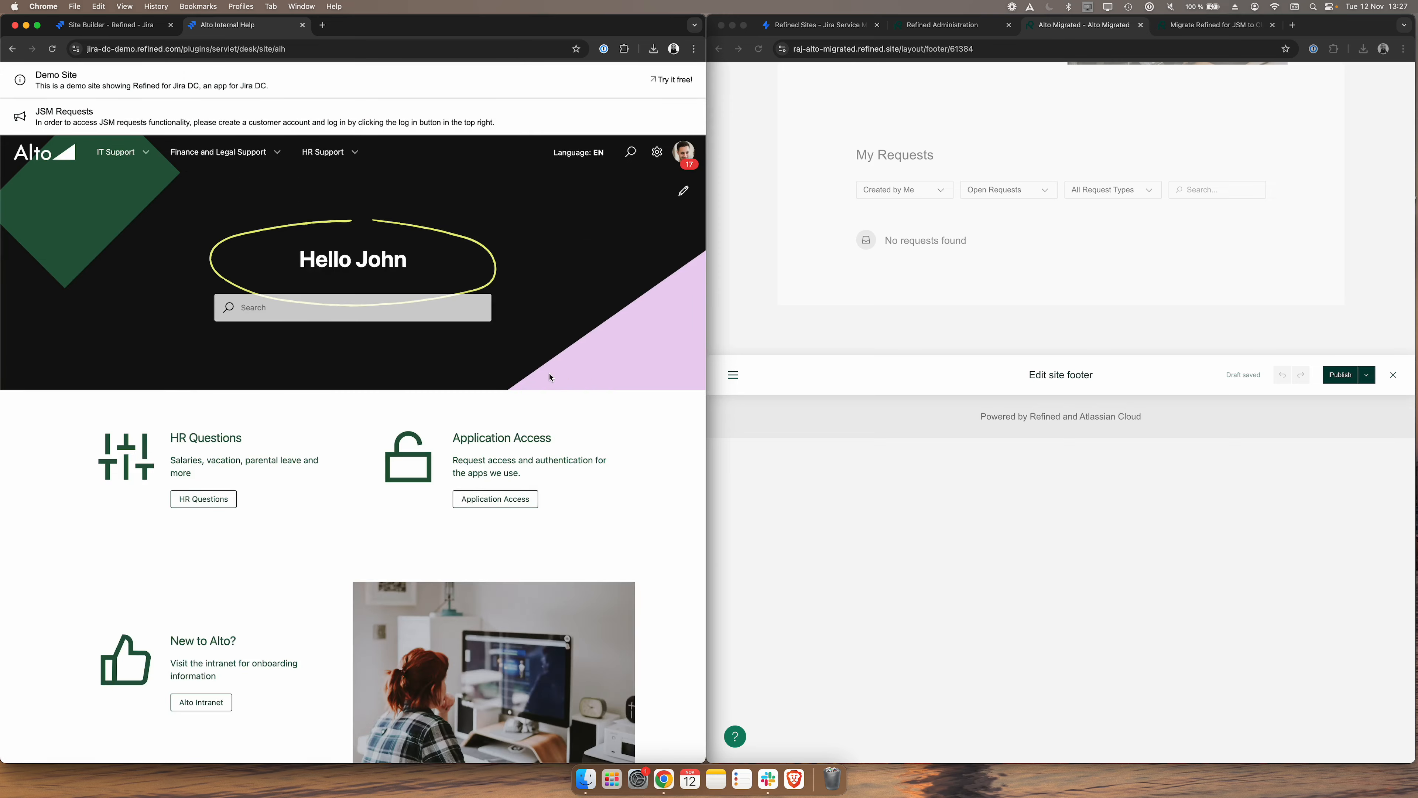
{"action": "scroll", "coordinate": [424, 559], "scroll_direction": "down", "scroll_amount": 15}
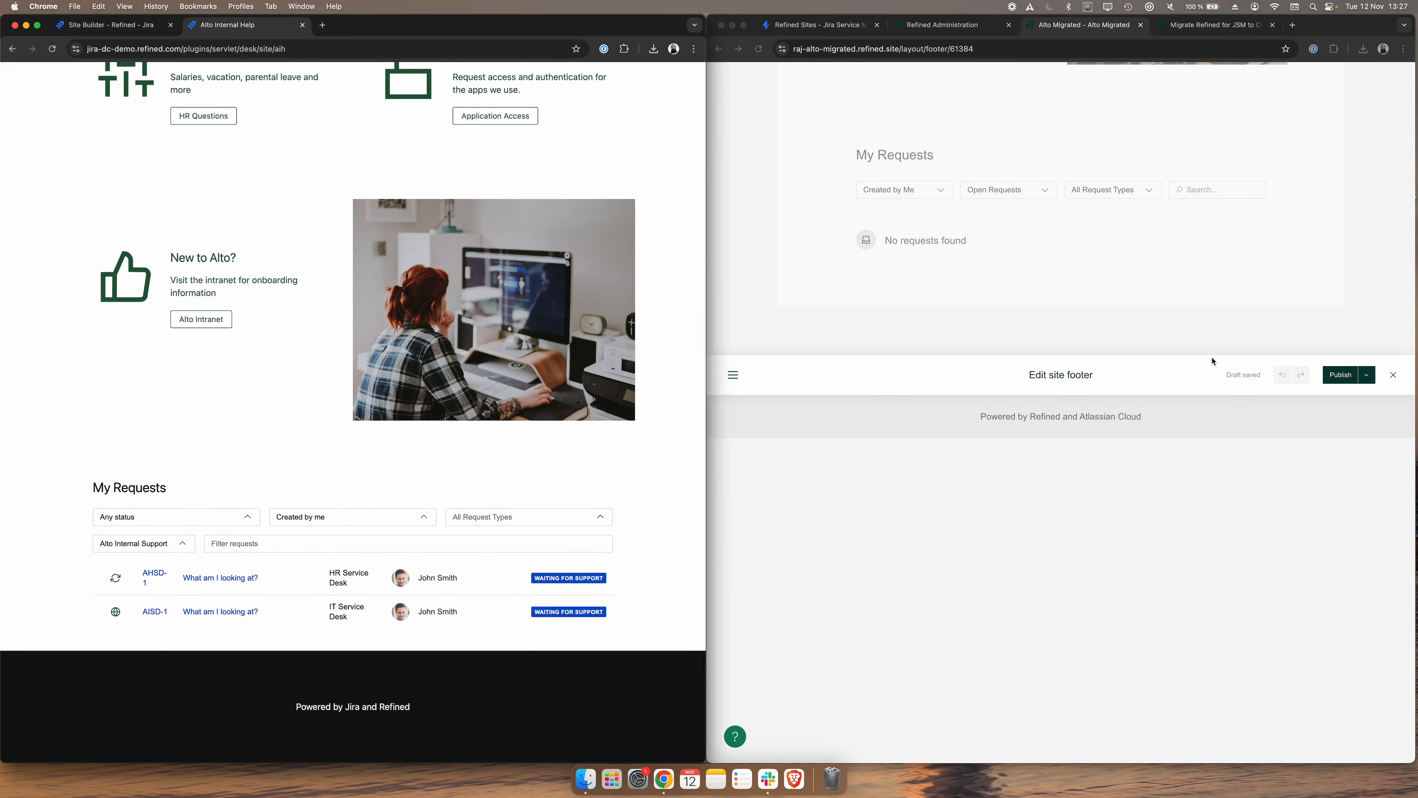
Set the background colour of the migrated site's footer section to black
{"action": "left_click", "coordinate": [1318, 420]}
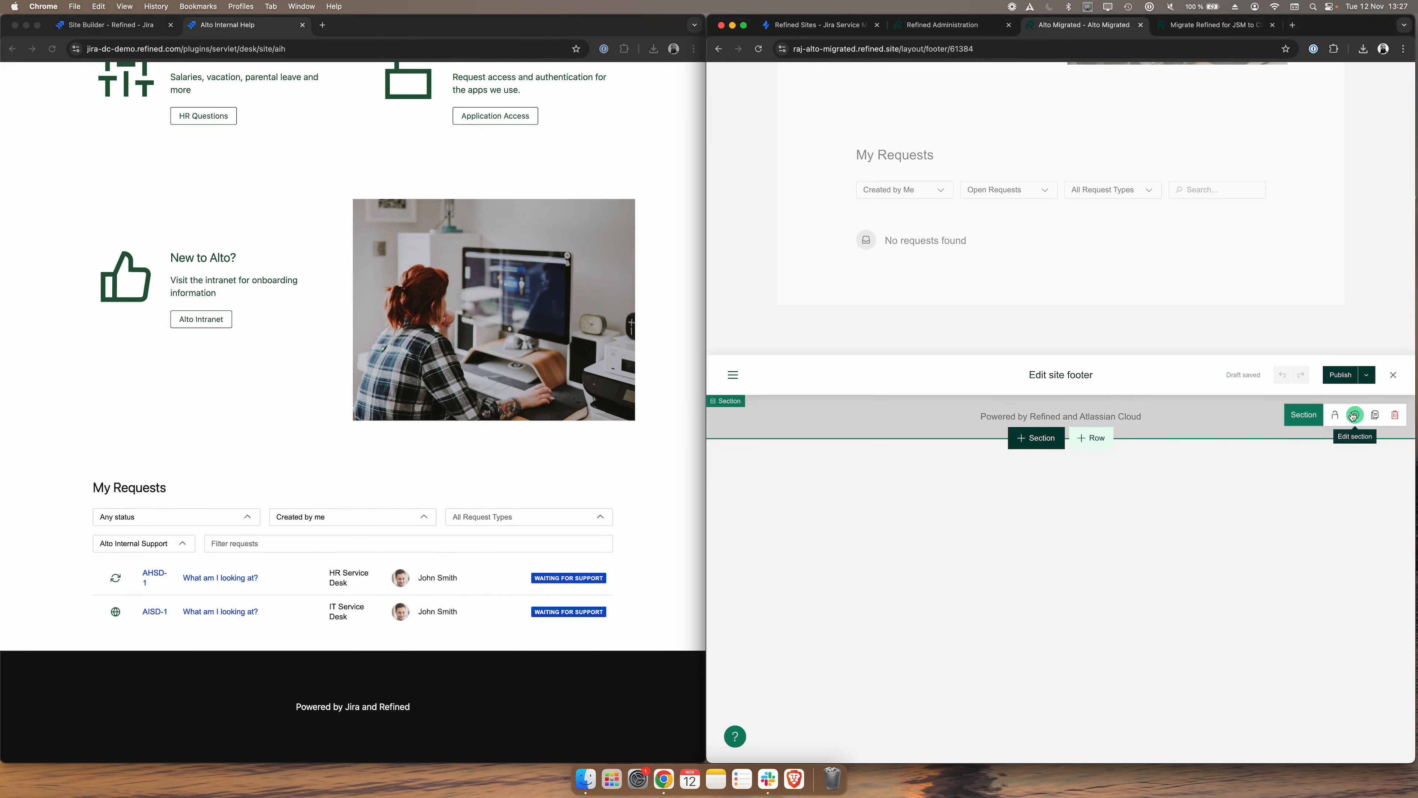
{"action": "left_click", "coordinate": [1354, 415]}
{"action": "left_click", "coordinate": [1214, 540]}
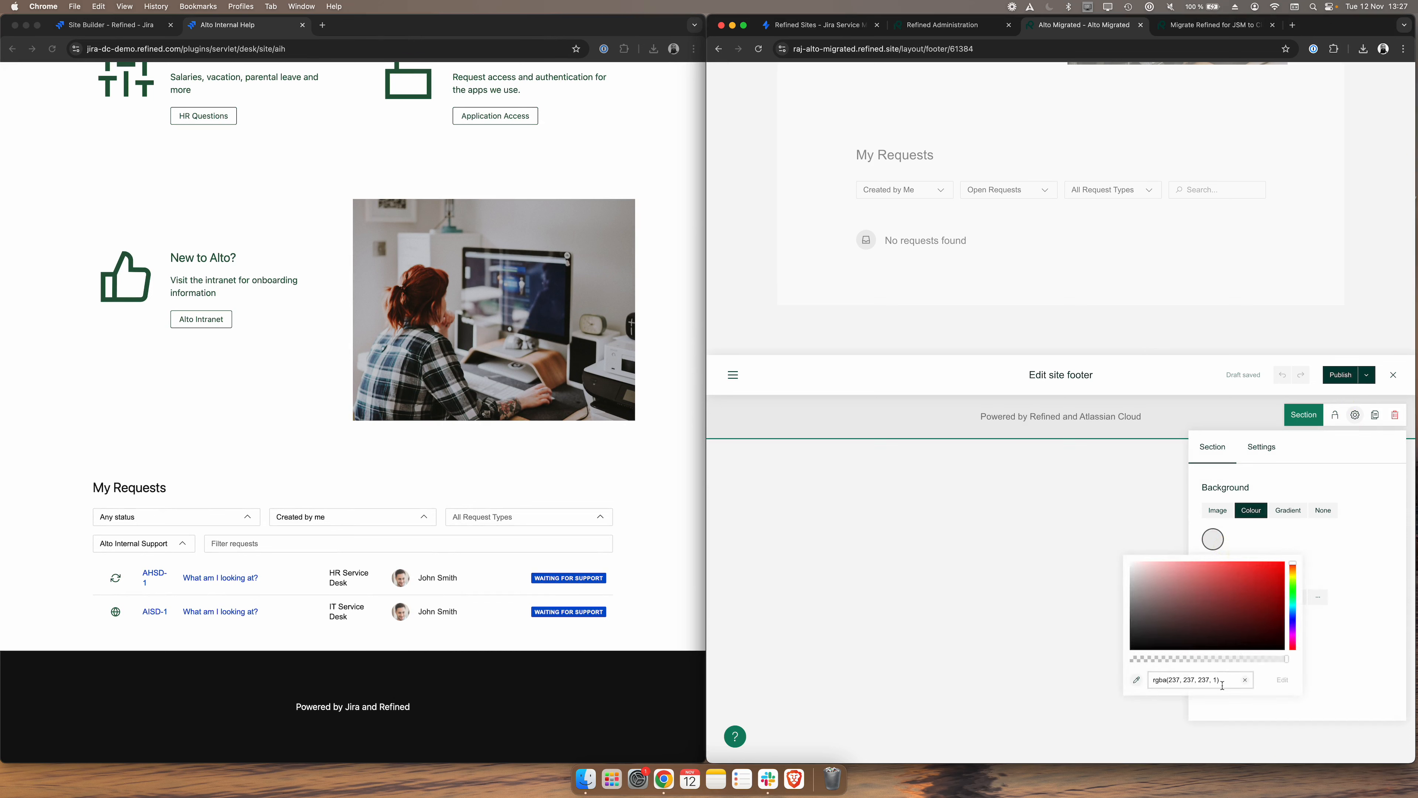
{"action": "left_click_drag", "start_coordinate": [1161, 619], "coordinate": [1283, 644]}
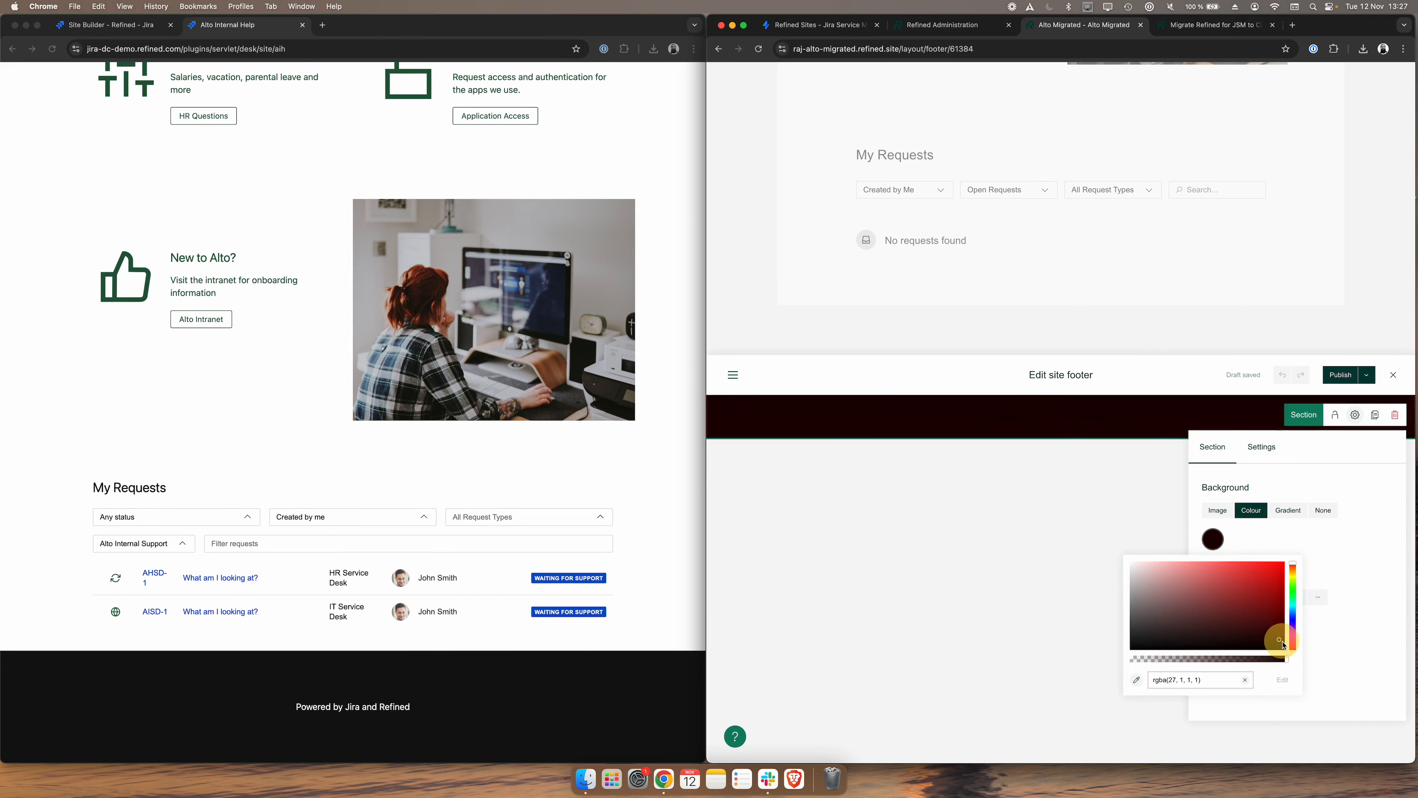
{"action": "left_click", "coordinate": [1035, 523]}
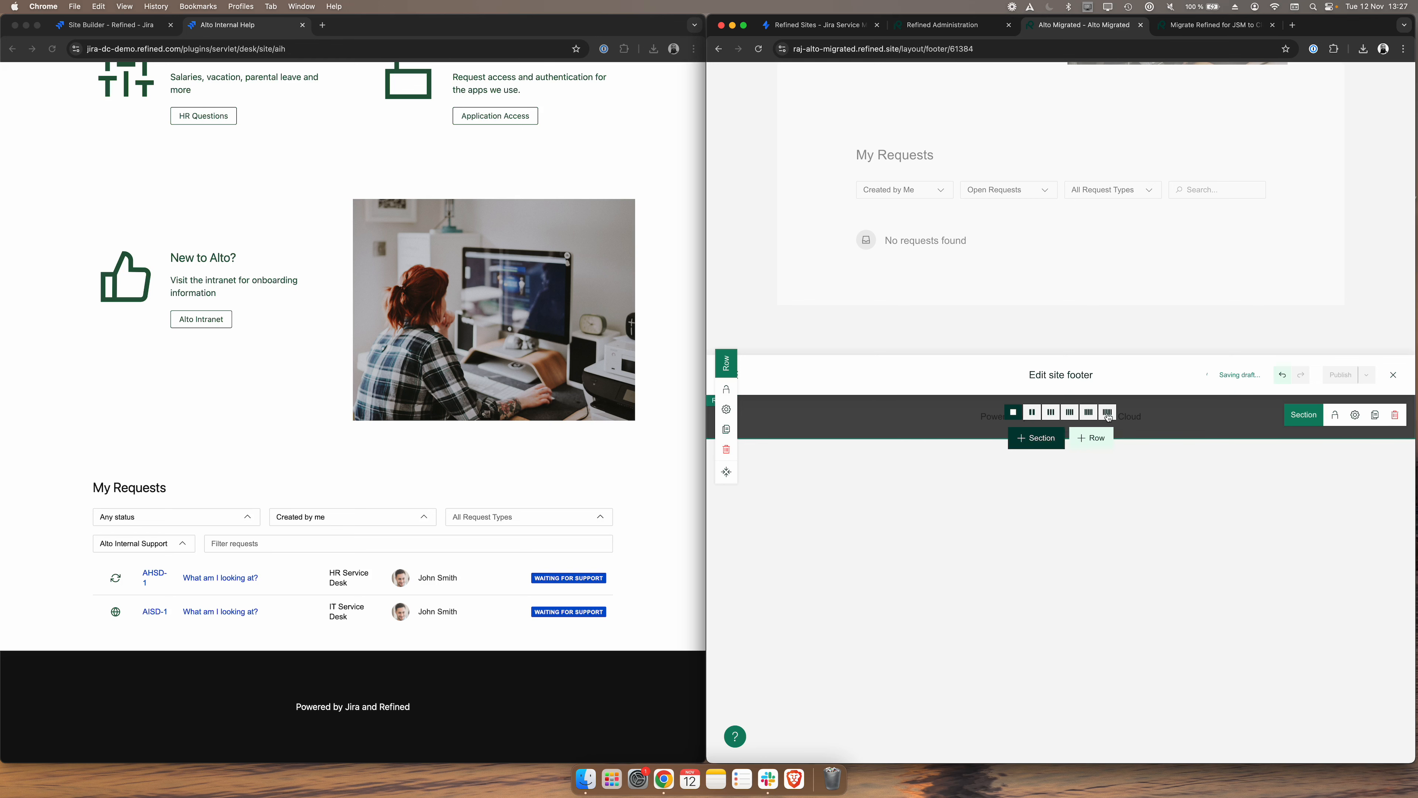
Recolour the footer text "Powered by Refined and Atlassian Cloud" to fully opaque white
{"action": "left_click", "coordinate": [1139, 419]}
{"action": "left_click_drag", "start_coordinate": [1152, 416], "coordinate": [963, 413]}
{"action": "left_click", "coordinate": [1123, 366]}
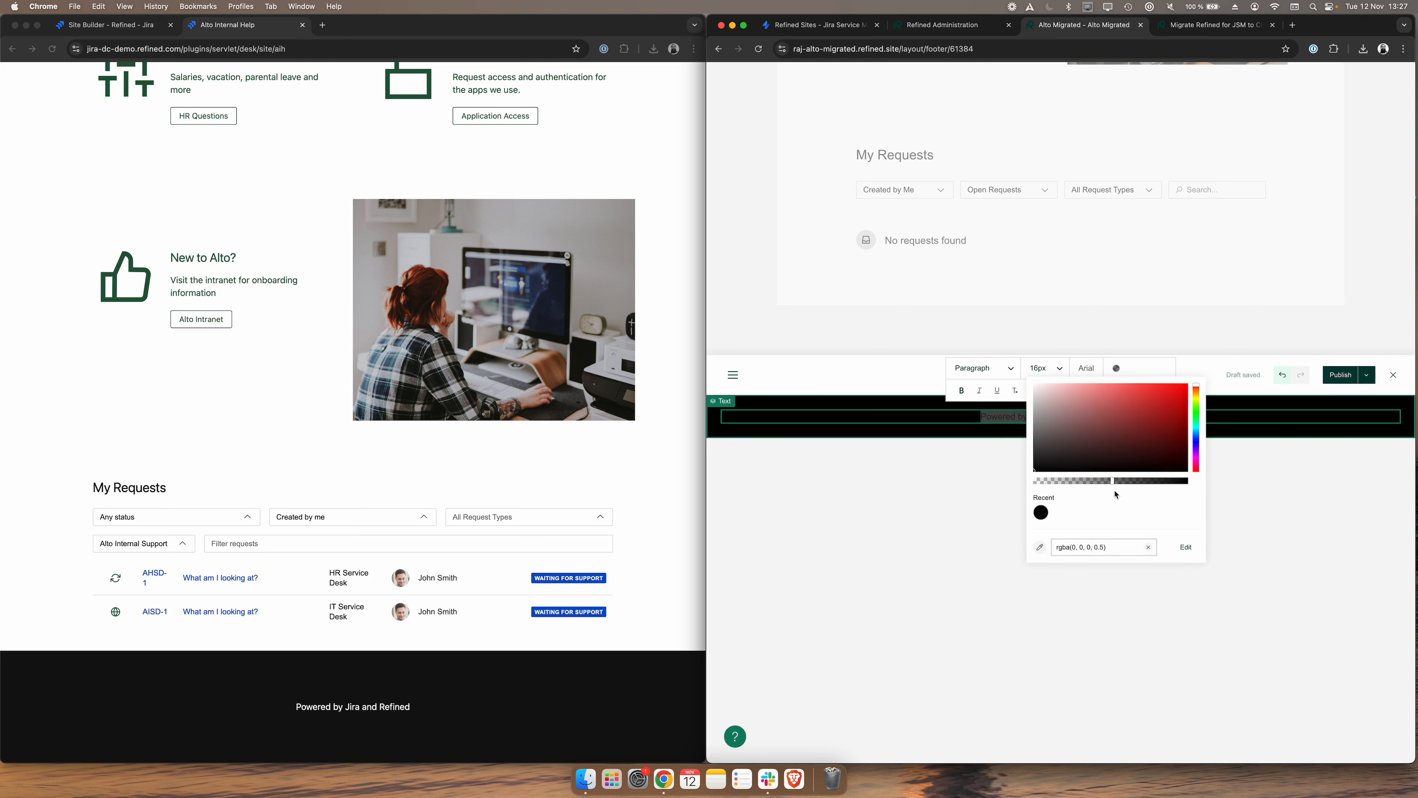
{"action": "left_click_drag", "start_coordinate": [1035, 472], "coordinate": [1029, 374]}
{"action": "left_click_drag", "start_coordinate": [1112, 482], "coordinate": [1183, 481]}
{"action": "left_click", "coordinate": [1263, 482]}
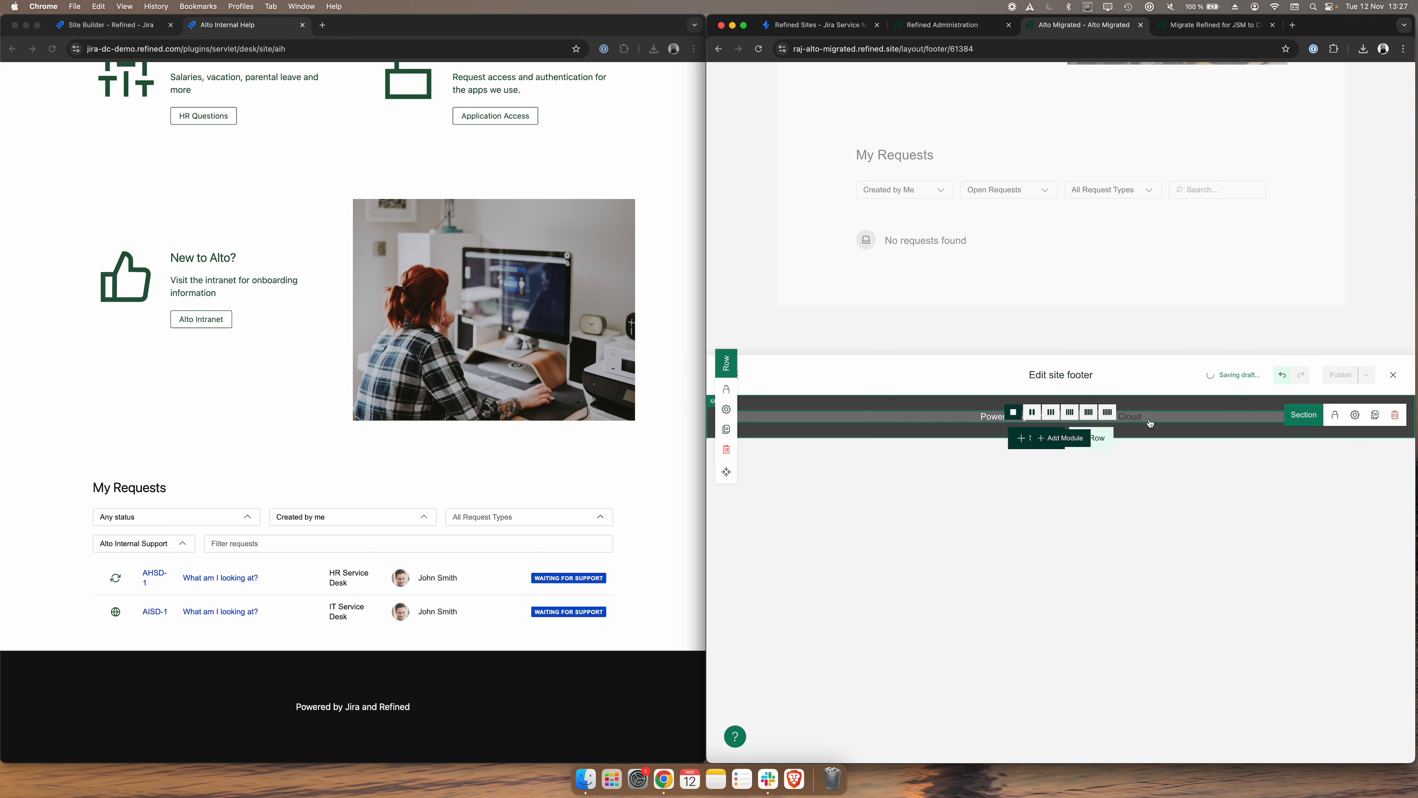
Apply the recently used white to the footer's "Atlassian Cloud" link text and publish the footer
{"action": "left_click", "coordinate": [1138, 419]}
{"action": "left_click", "coordinate": [1124, 416]}
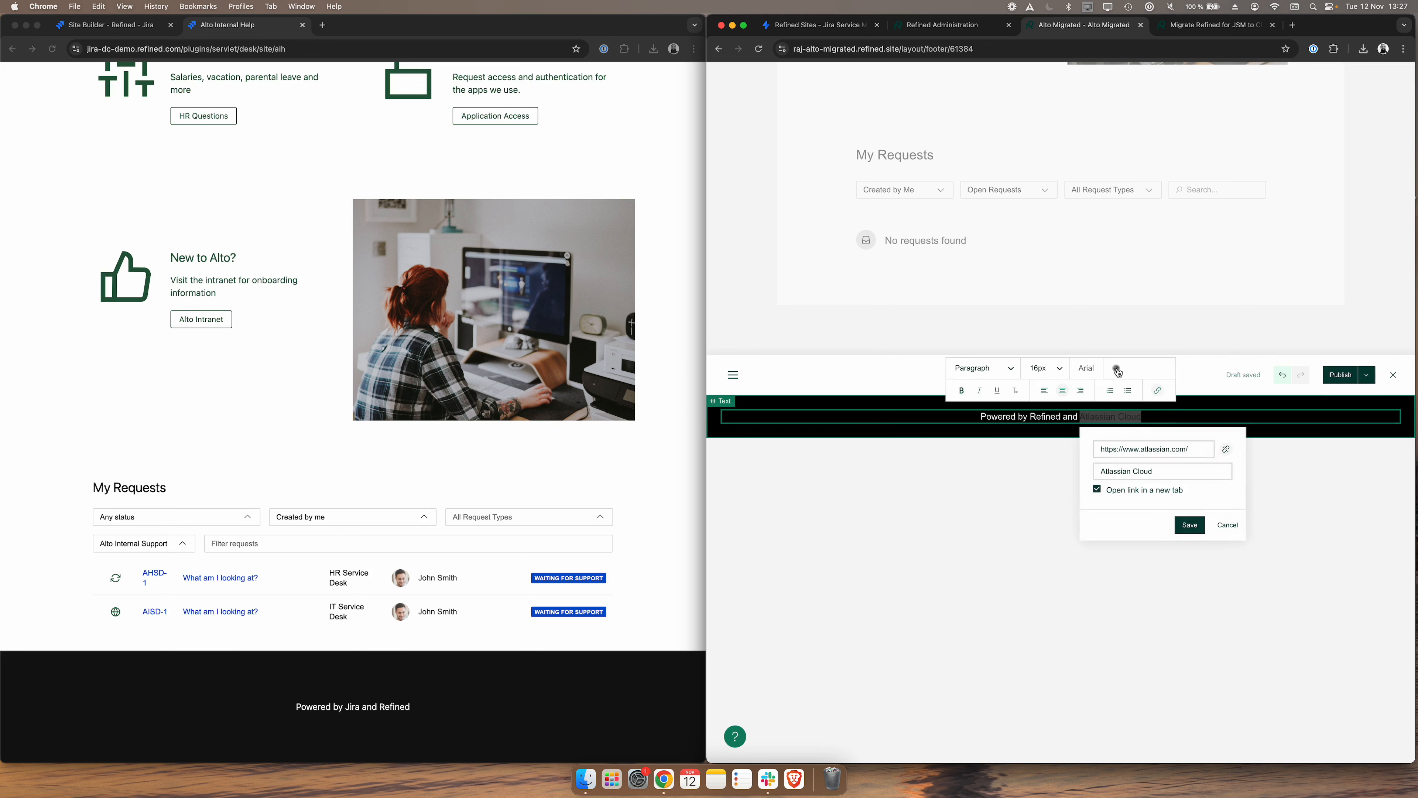
{"action": "left_click", "coordinate": [1115, 368]}
{"action": "left_click", "coordinate": [1112, 484]}
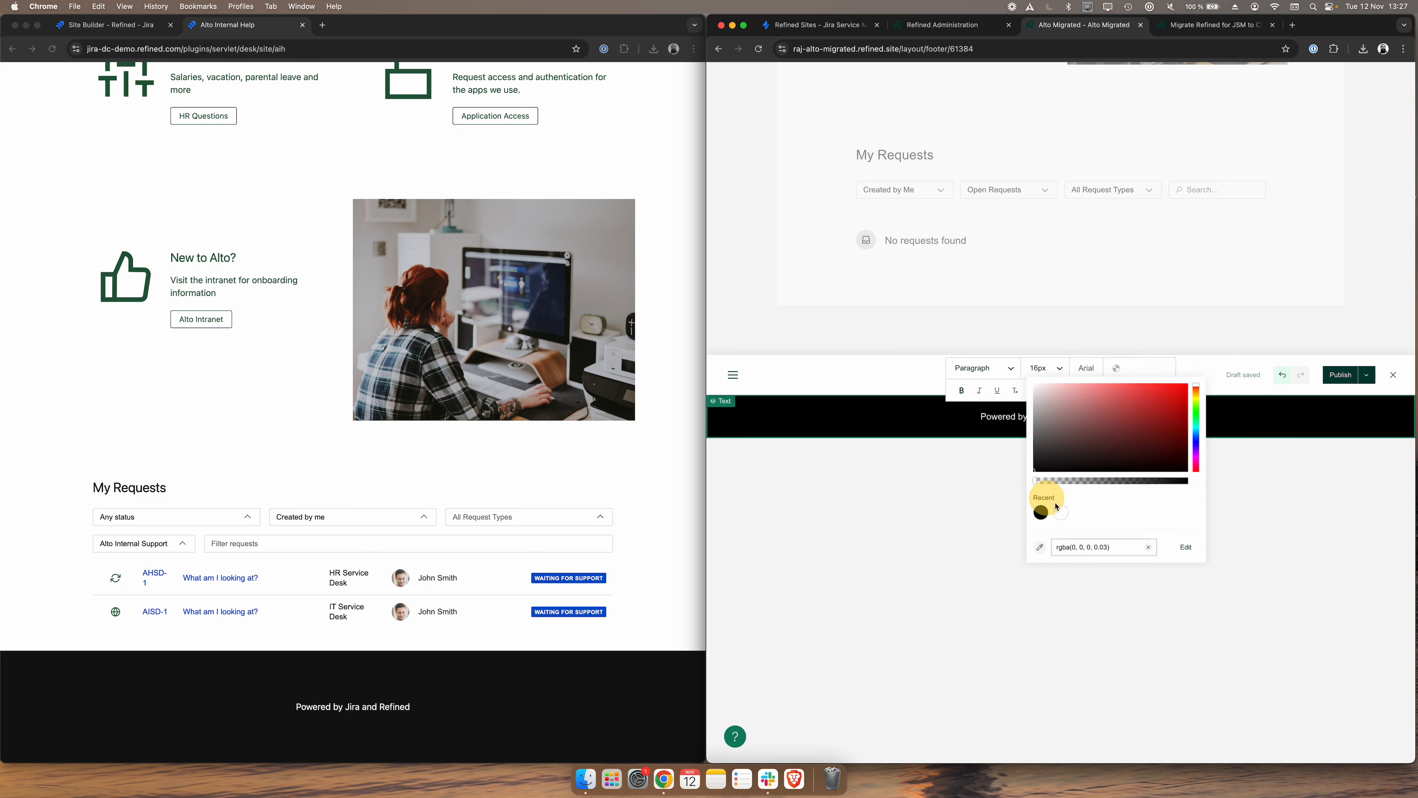
{"action": "left_click", "coordinate": [1060, 512]}
{"action": "left_click", "coordinate": [1291, 513]}
{"action": "left_click", "coordinate": [1340, 410]}
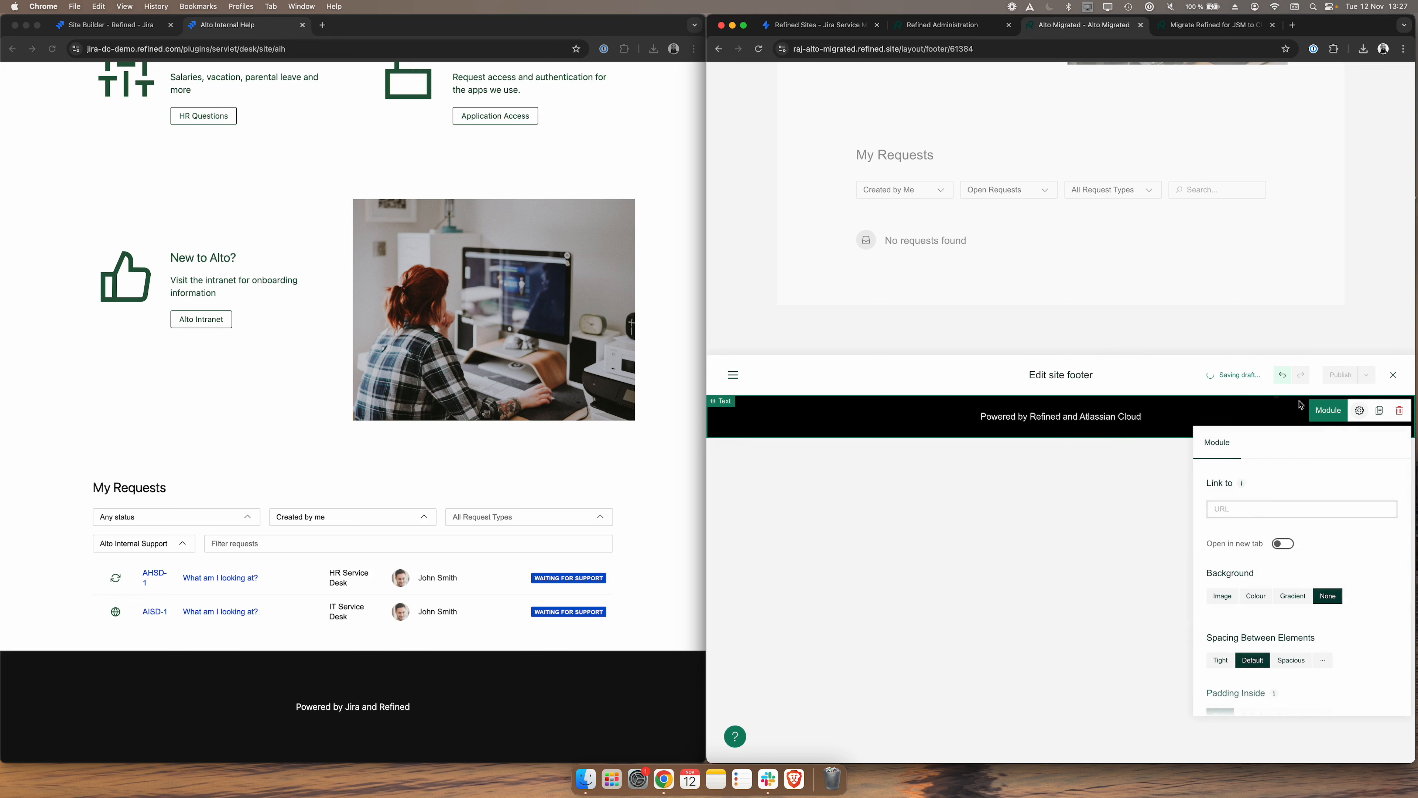
{"action": "left_click", "coordinate": [1110, 501]}
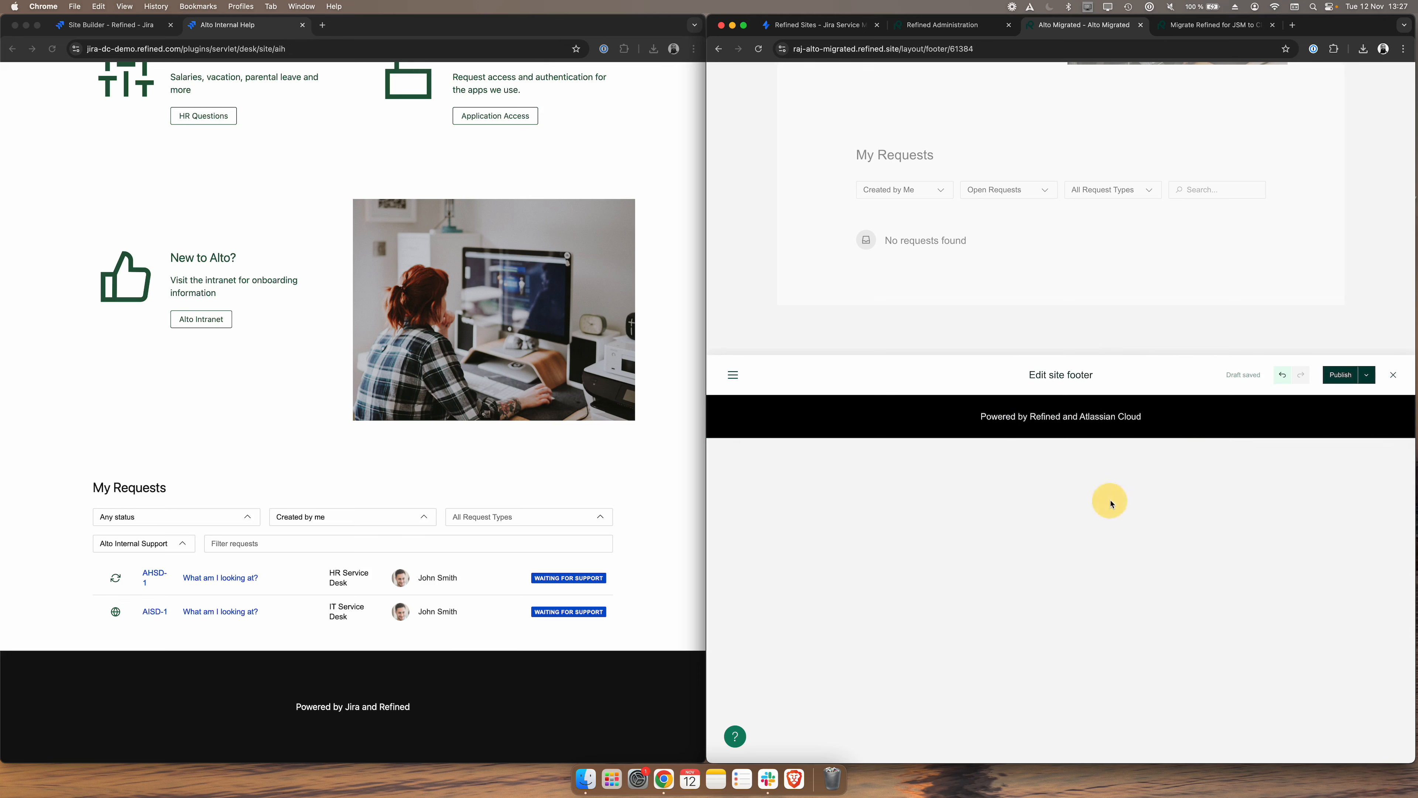
{"action": "left_click", "coordinate": [1341, 375]}
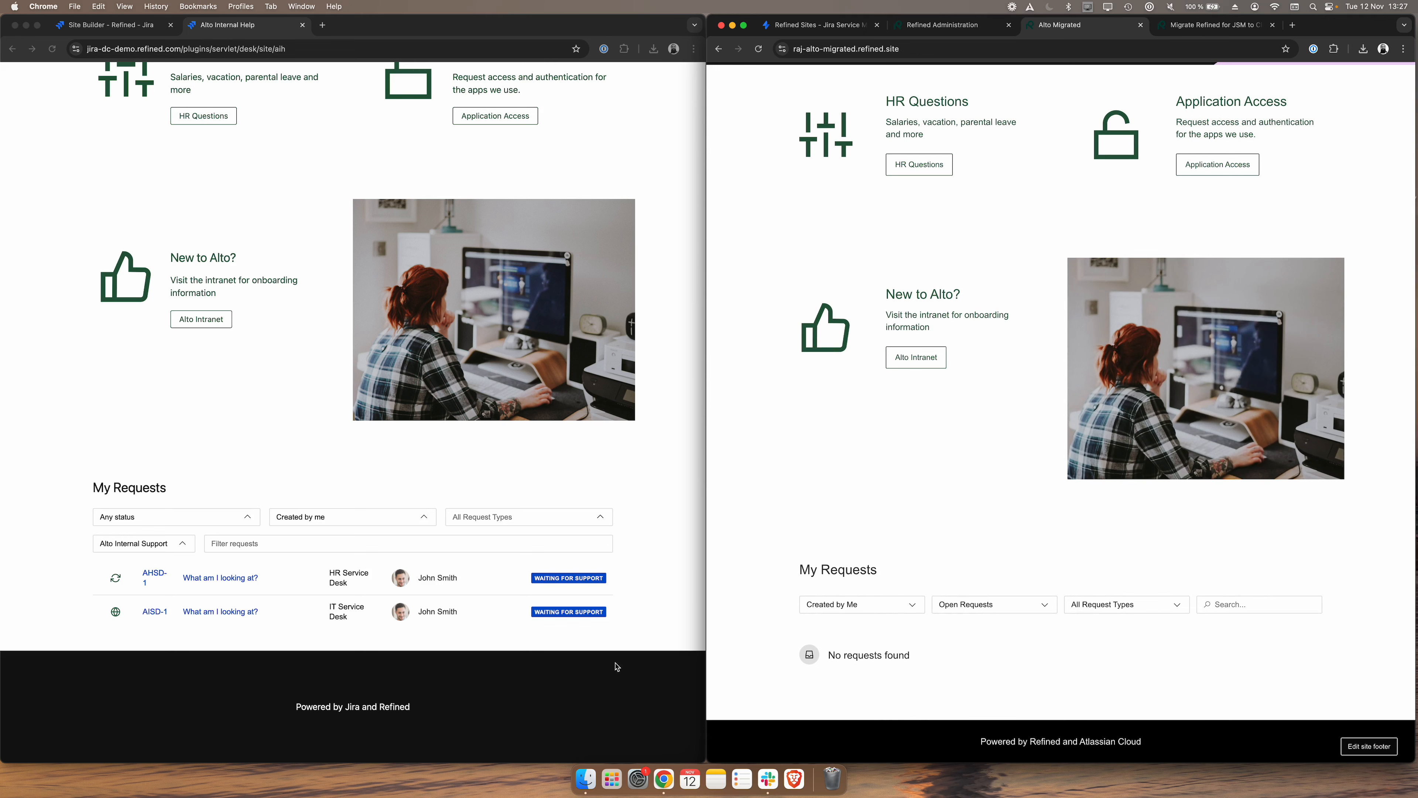
Compare the published Alto Migrated home page with the Data Center original, including the footer, header and content blocks
{"action": "scroll", "coordinate": [1265, 581], "scroll_direction": "up", "scroll_amount": 6}
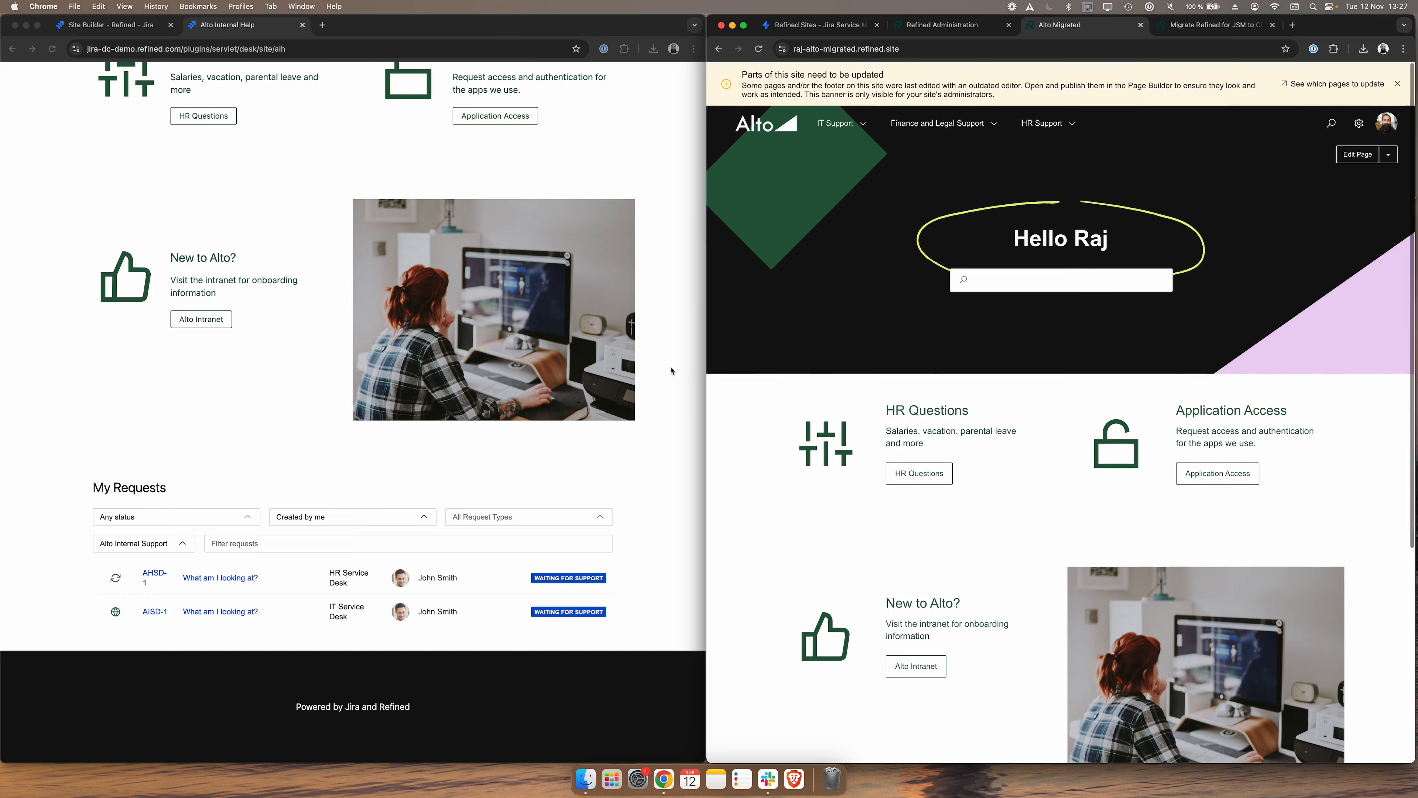
{"action": "scroll", "coordinate": [671, 371], "scroll_direction": "up", "scroll_amount": 6}
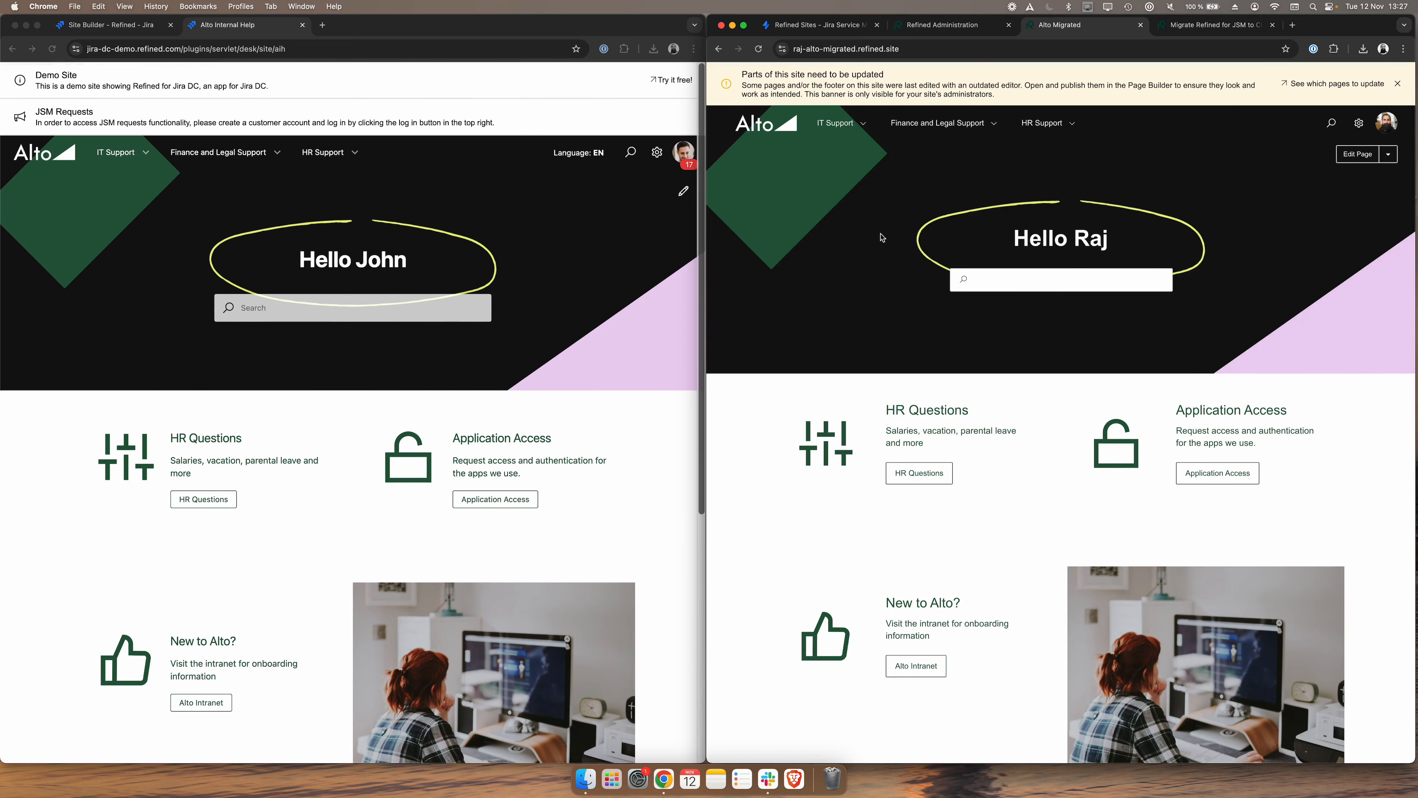
{"action": "scroll", "coordinate": [710, 320], "scroll_direction": "down", "scroll_amount": 1}
{"action": "scroll", "coordinate": [642, 329], "scroll_direction": "down", "scroll_amount": 3}
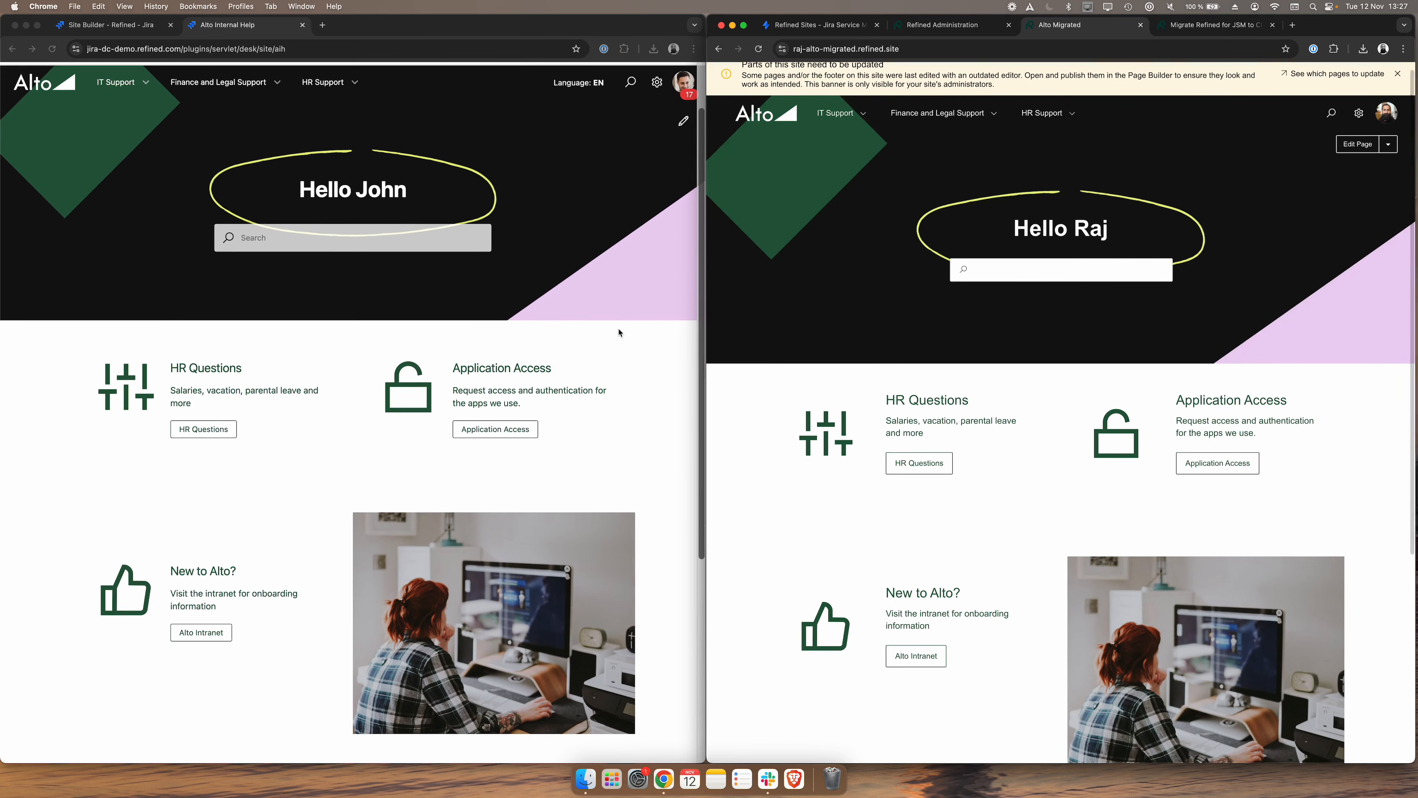
{"action": "scroll", "coordinate": [863, 320], "scroll_direction": "down", "scroll_amount": 1}
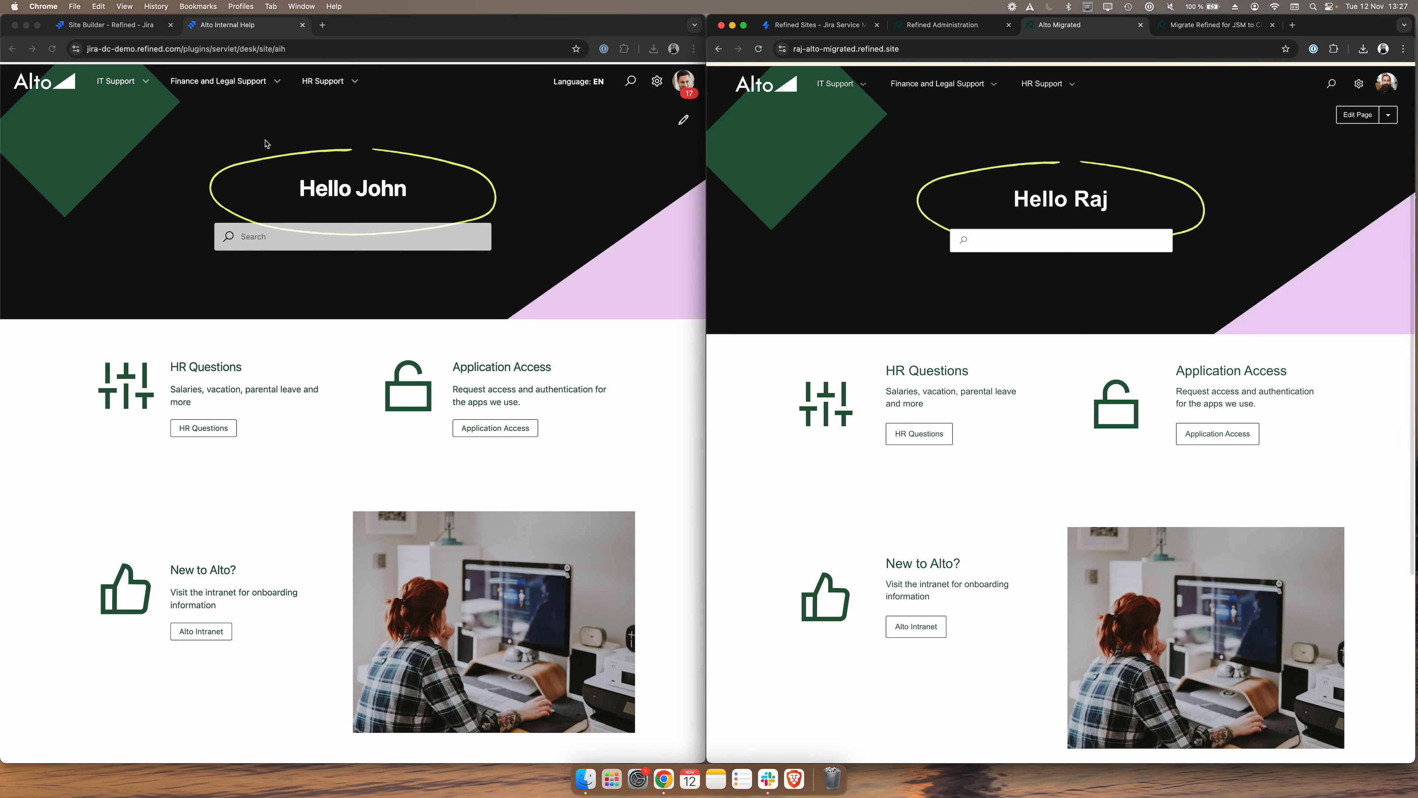
Open the IT General Services page on both sites and compare their headers and request types
{"action": "left_click", "coordinate": [150, 83]}
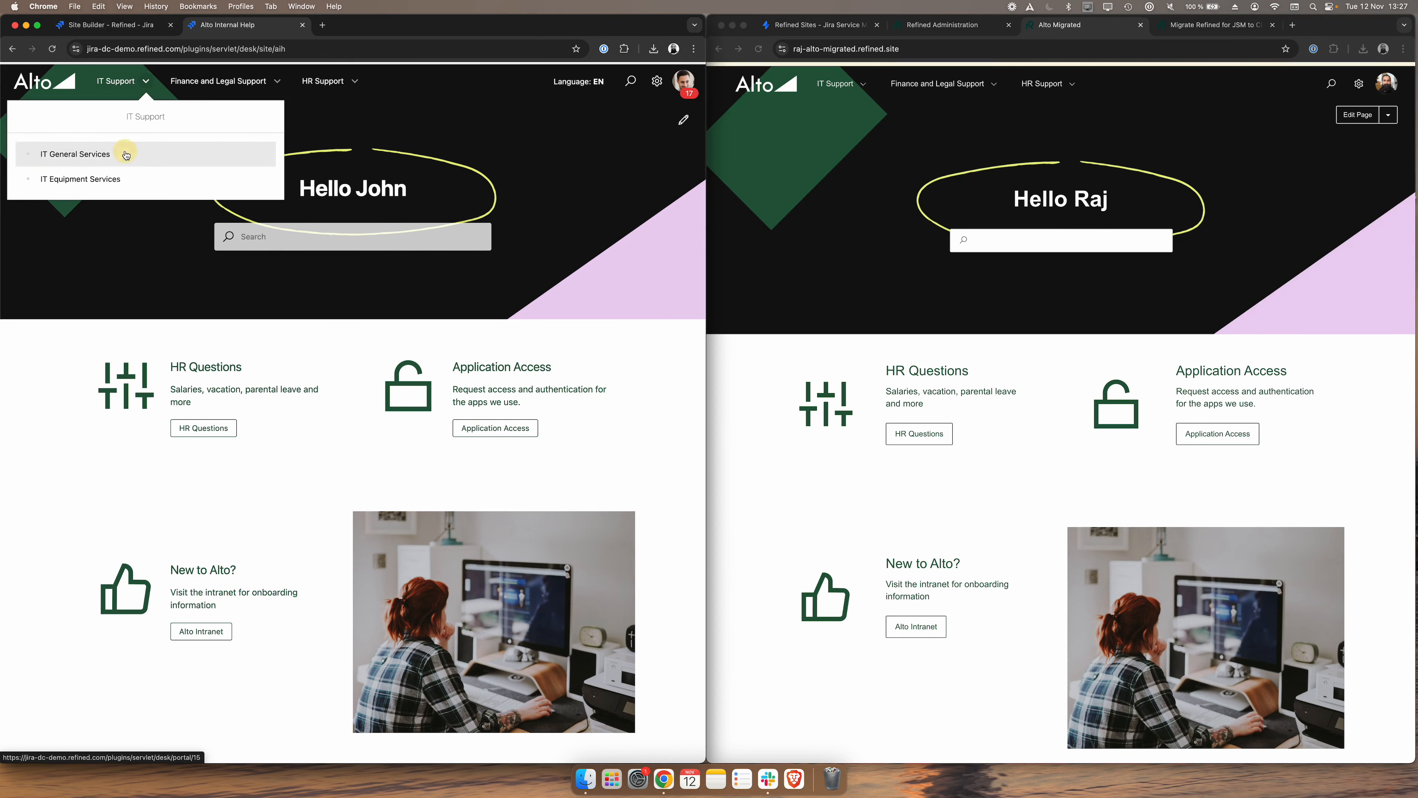
{"action": "left_click", "coordinate": [79, 147]}
{"action": "left_click", "coordinate": [863, 84]}
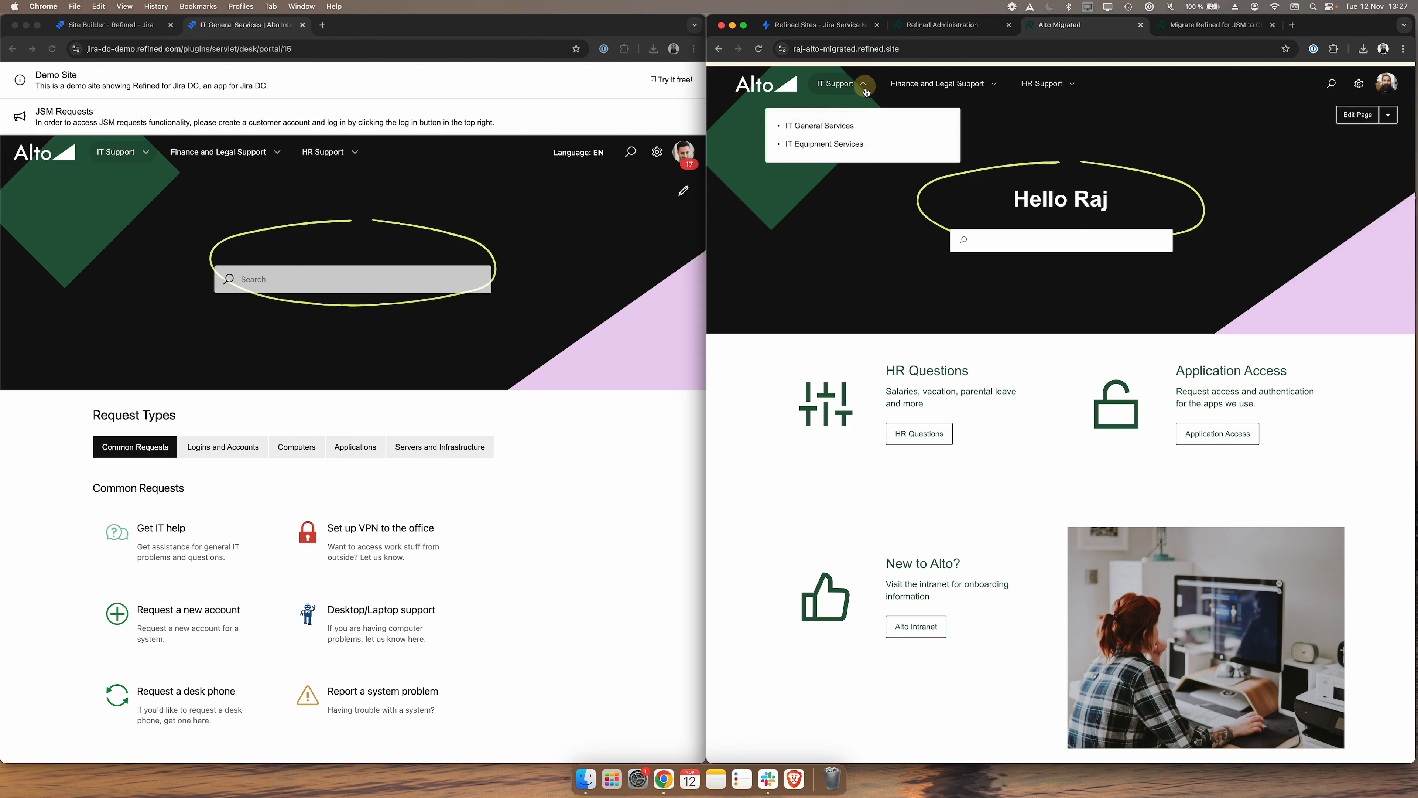
{"action": "left_click", "coordinate": [826, 120]}
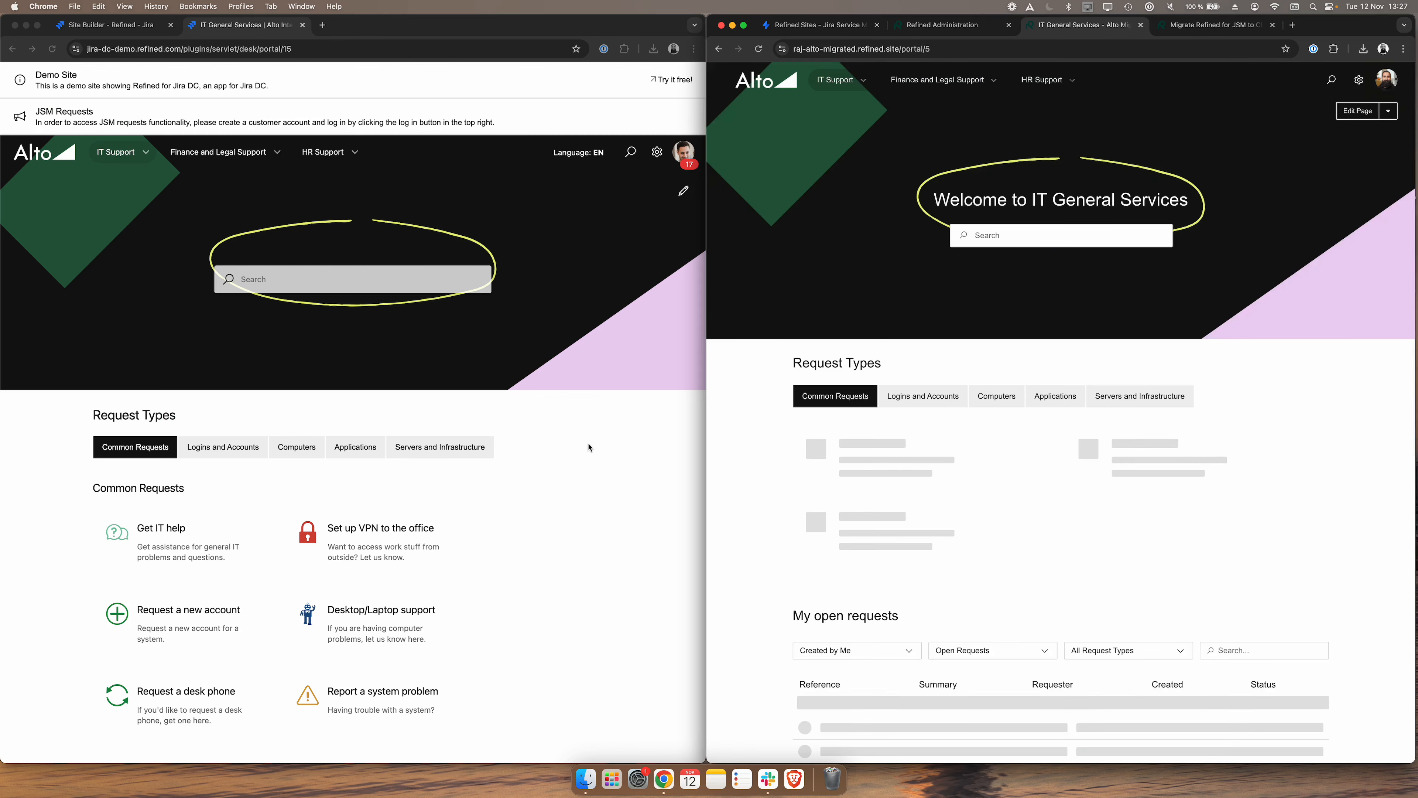
{"action": "scroll", "coordinate": [545, 562], "scroll_direction": "down", "scroll_amount": 1}
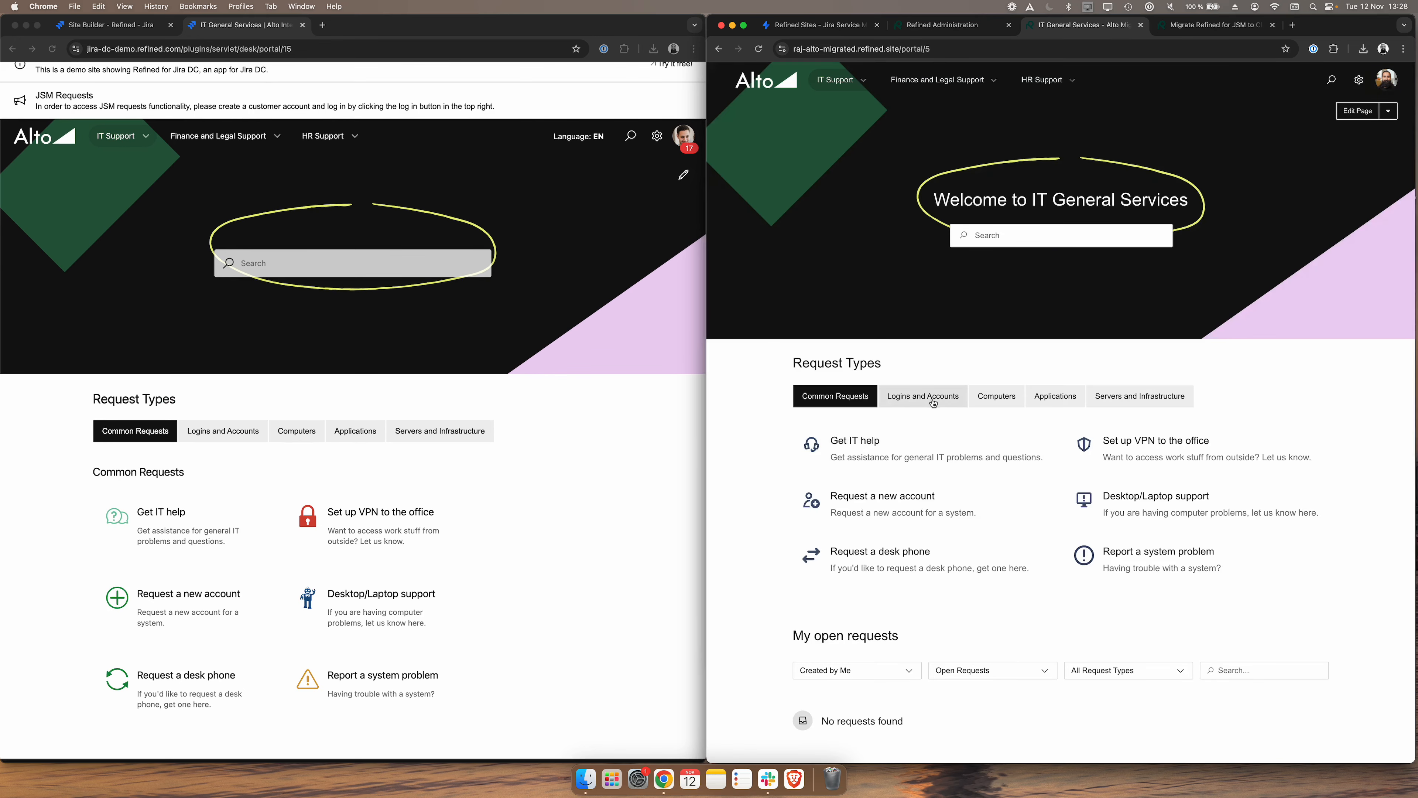
{"action": "scroll", "coordinate": [642, 430], "scroll_direction": "down", "scroll_amount": 1}
{"action": "scroll", "coordinate": [643, 430], "scroll_direction": "down", "scroll_amount": 2}
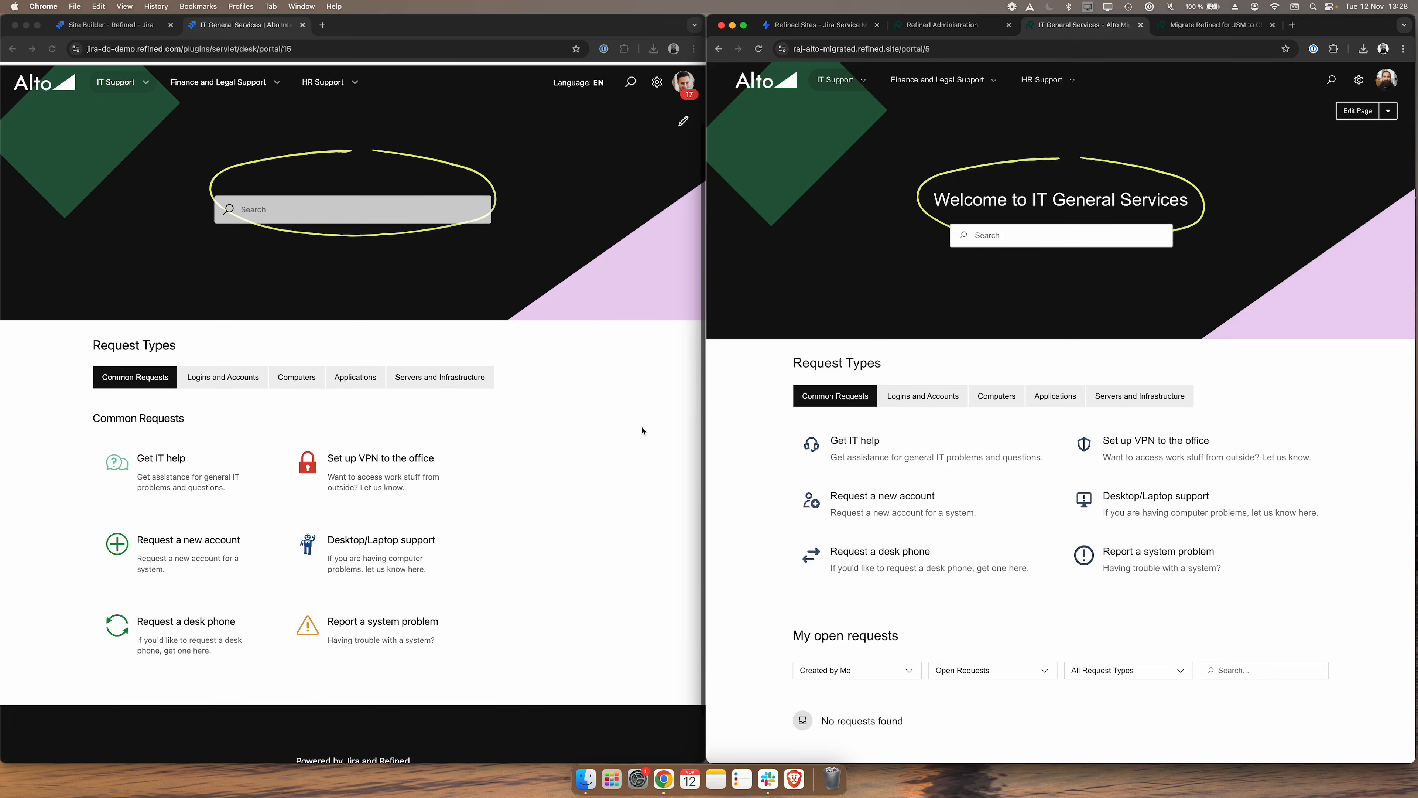
Look through the sites in the Data Center Site Builder and return to the original IT General Services page
{"action": "left_click", "coordinate": [127, 29]}
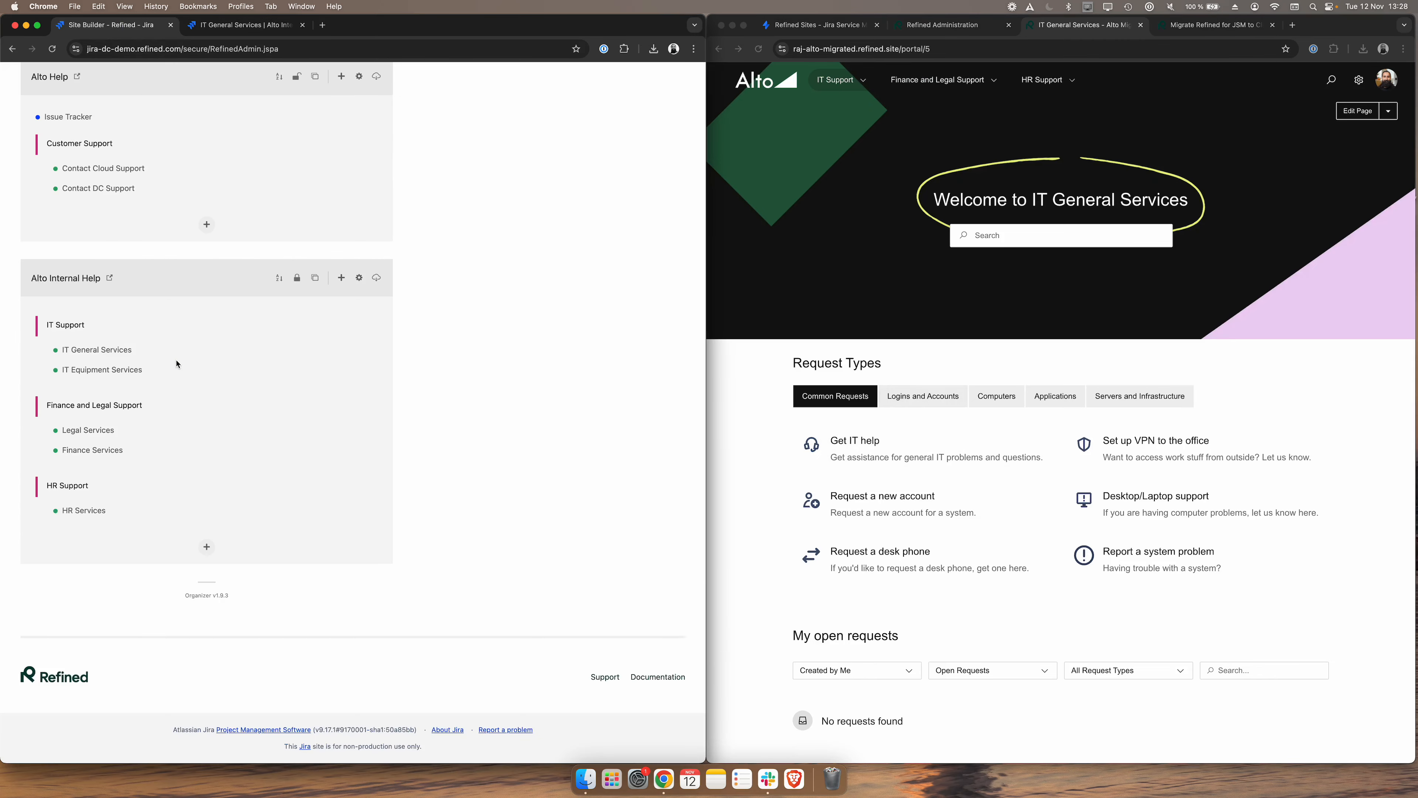
{"action": "scroll", "coordinate": [176, 361], "scroll_direction": "up", "scroll_amount": 5}
{"action": "scroll", "coordinate": [192, 251], "scroll_direction": "up", "scroll_amount": 10}
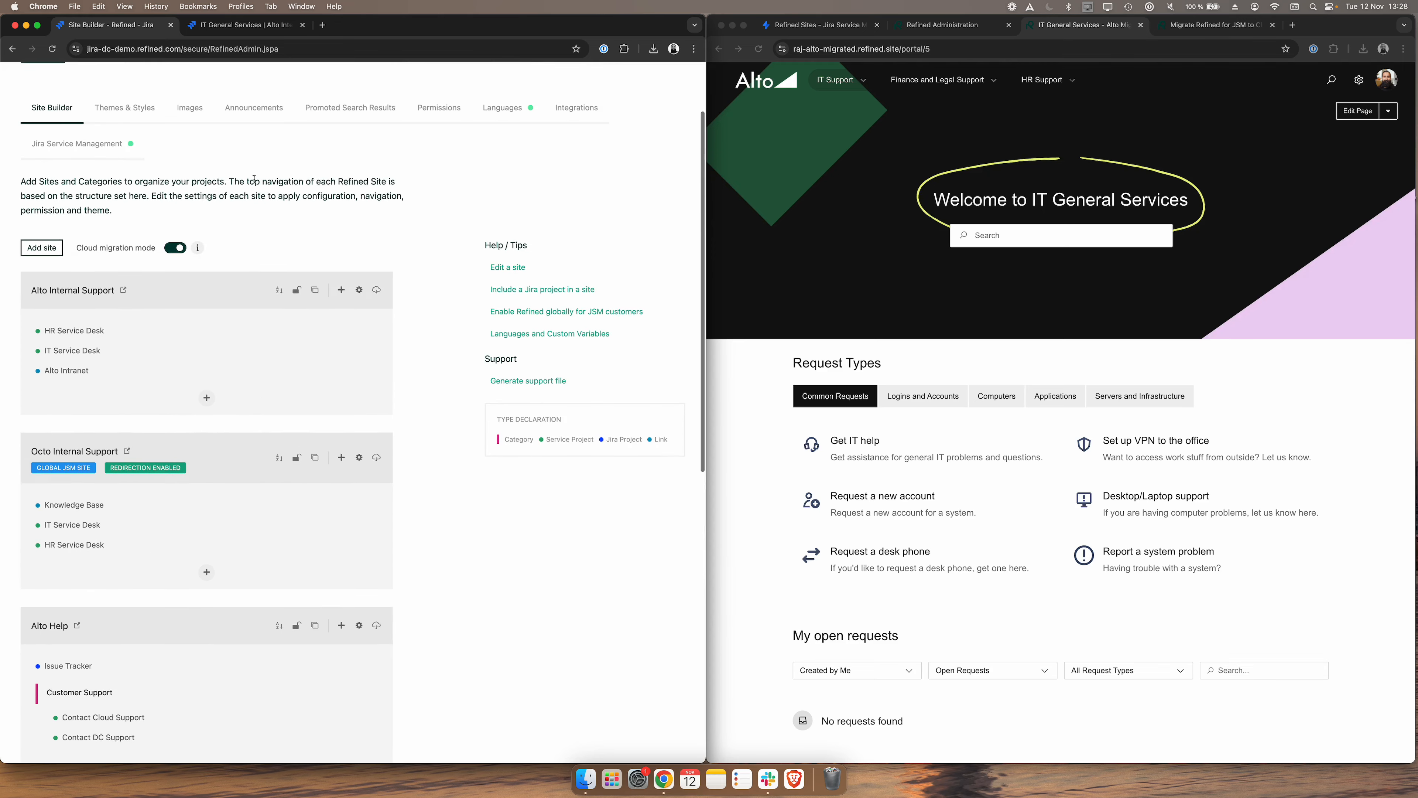
{"action": "left_click", "coordinate": [268, 29]}
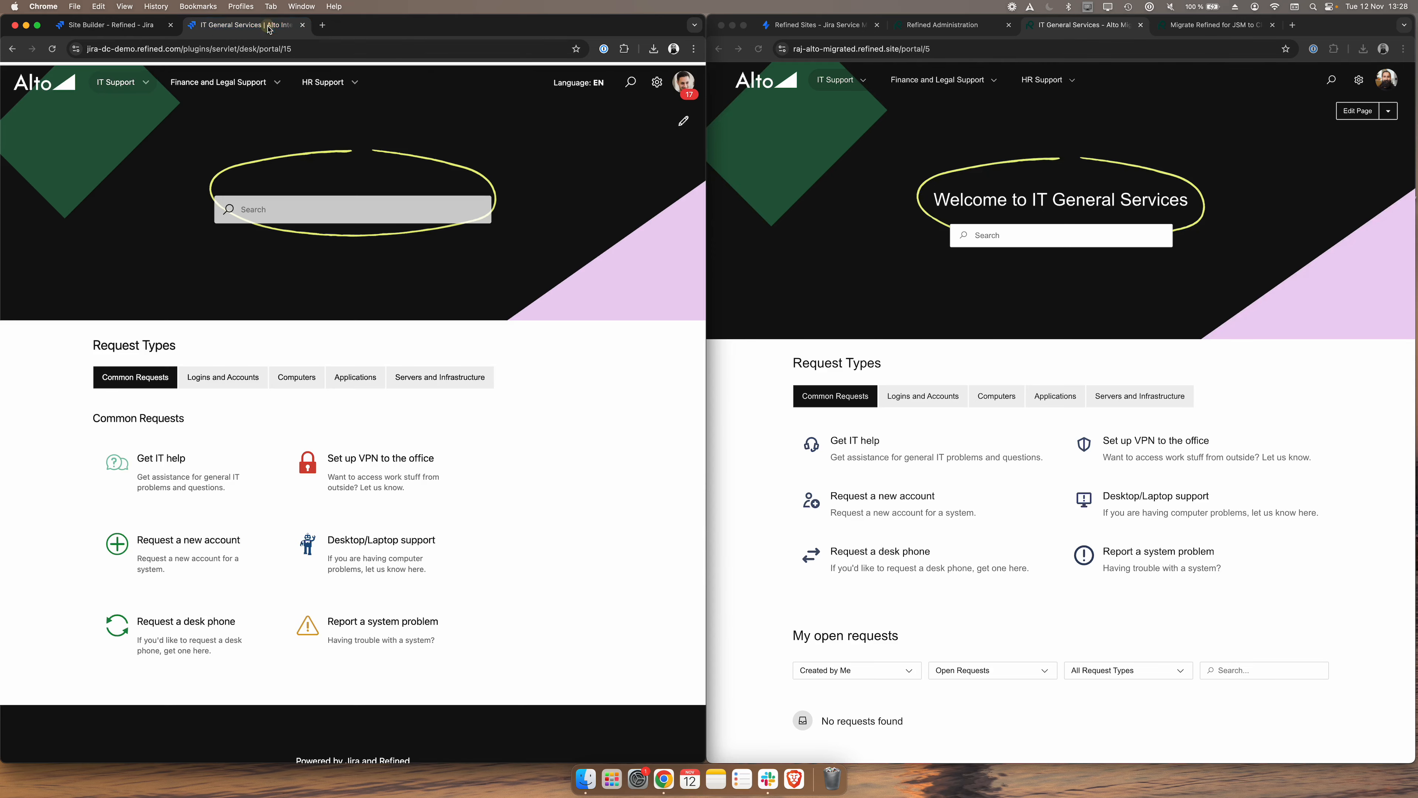
{"action": "scroll", "coordinate": [623, 250], "scroll_direction": "up", "scroll_amount": 2}
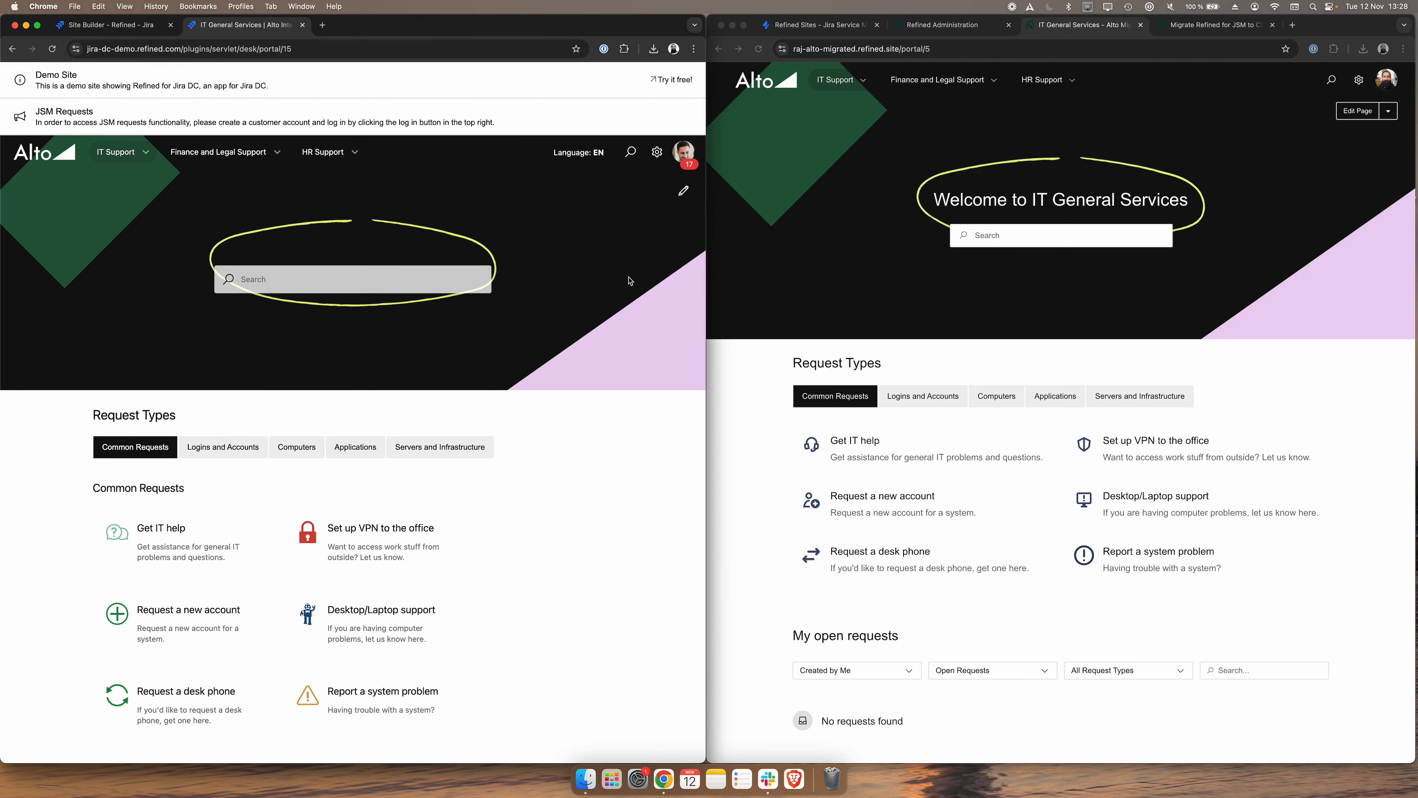